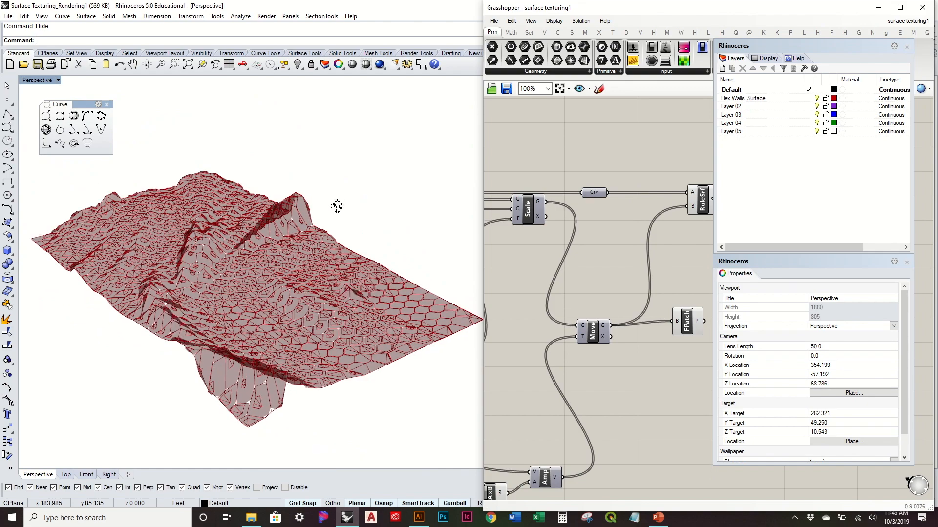
Examine the previewed hexagonal surface texture up close and as a whole from several angles
scroll(335, 209, "down", 4)
scroll(235, 187, "up", 10)
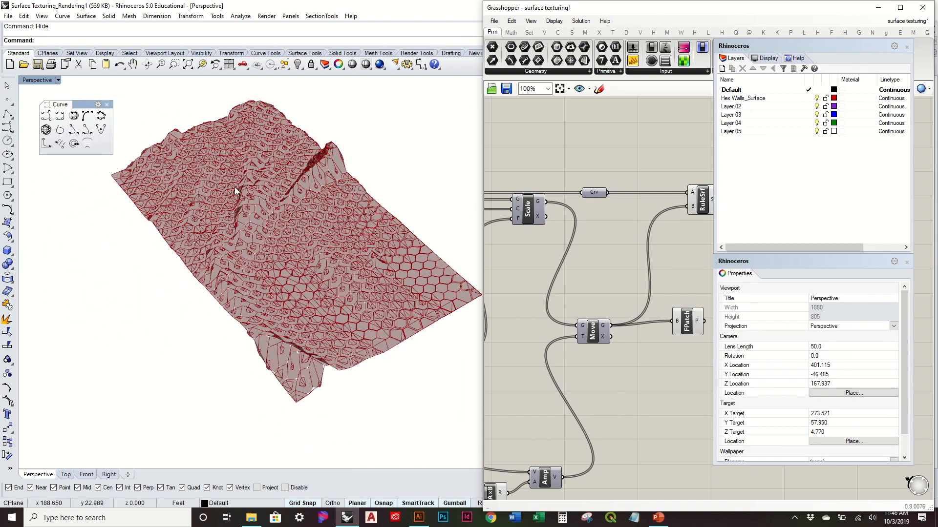
scroll(268, 211, "down", 6)
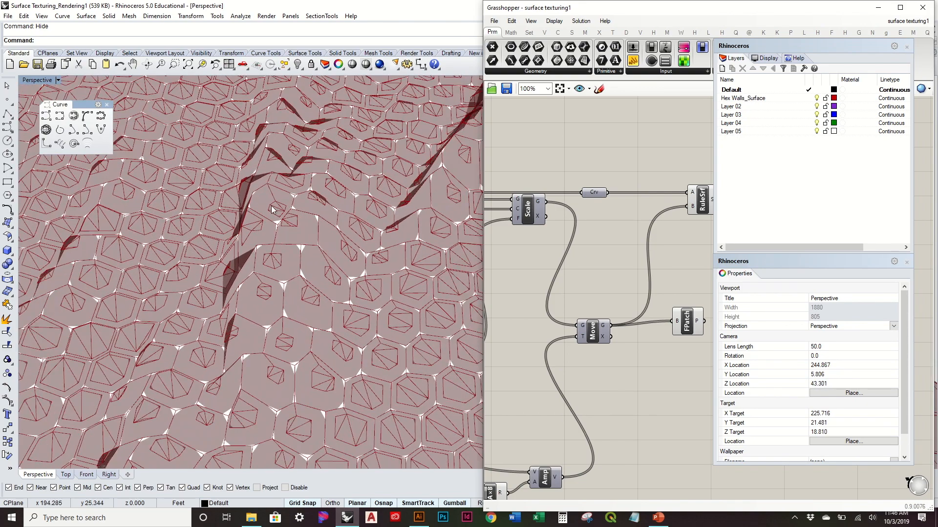
right_click_drag(274, 206, 281, 252)
scroll(281, 249, "down", 10)
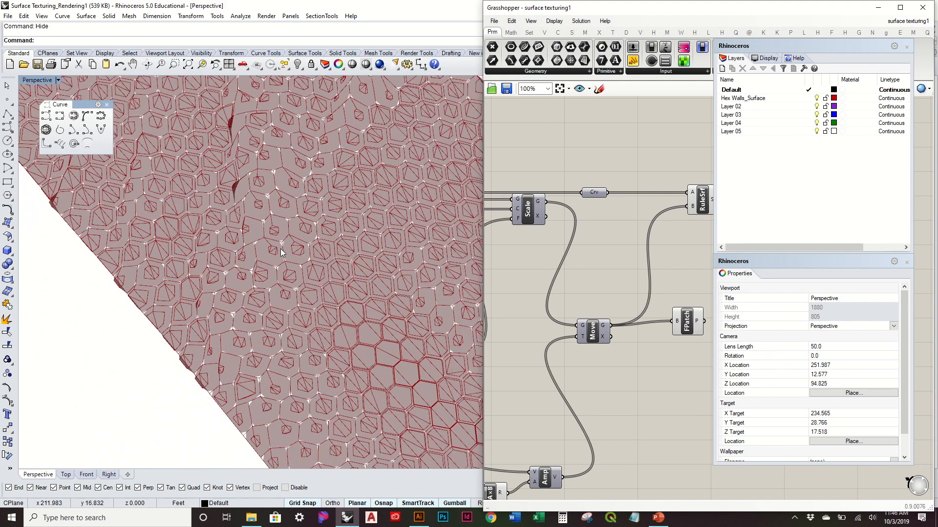
right_click_drag(363, 303, 350, 241)
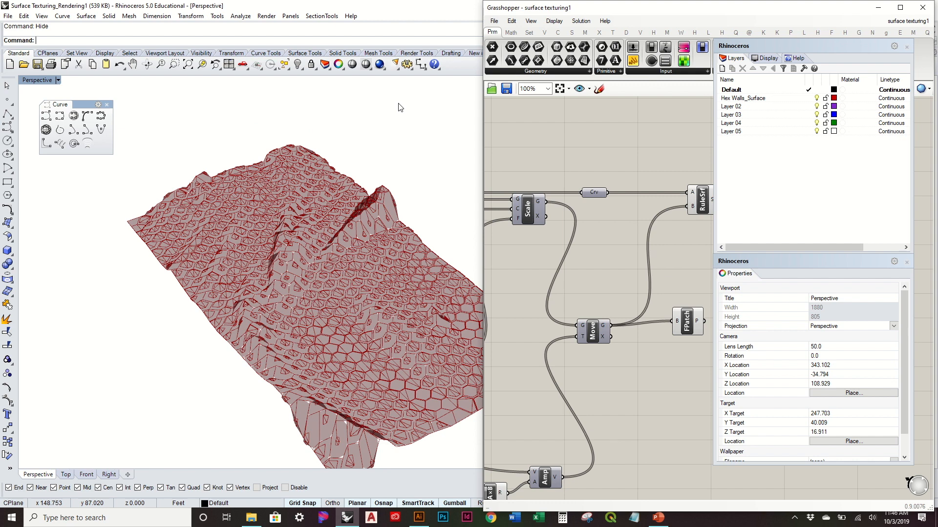
right_click_drag(326, 277, 277, 247, "shift")
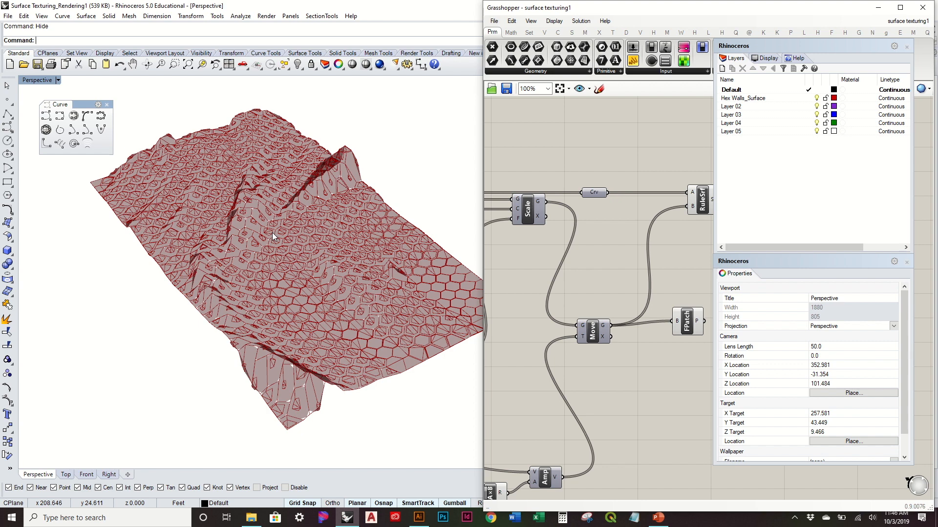
right_click_drag(282, 246, 286, 224)
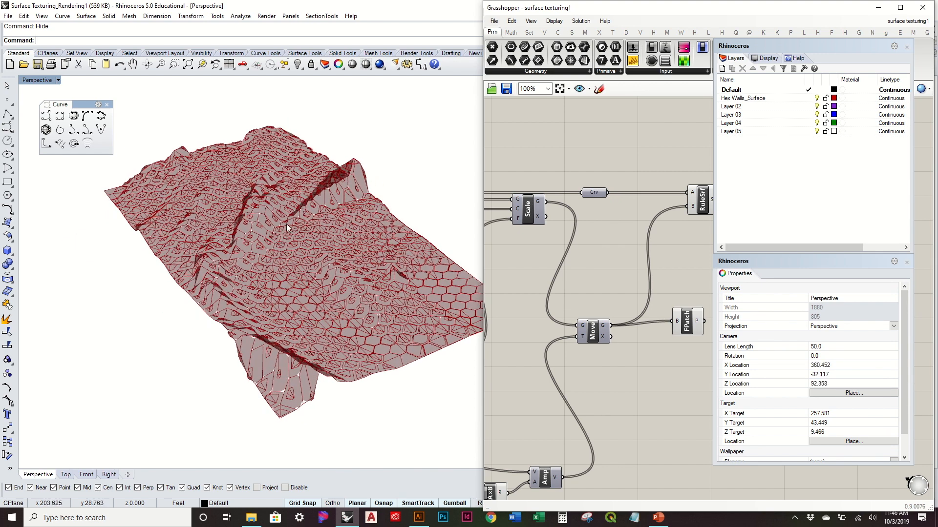
right_click_drag(313, 284, 195, 259)
Highlight the RuleSrf component's geometry and inspect the sloped hexagonal cell walls up close
left_click(595, 242)
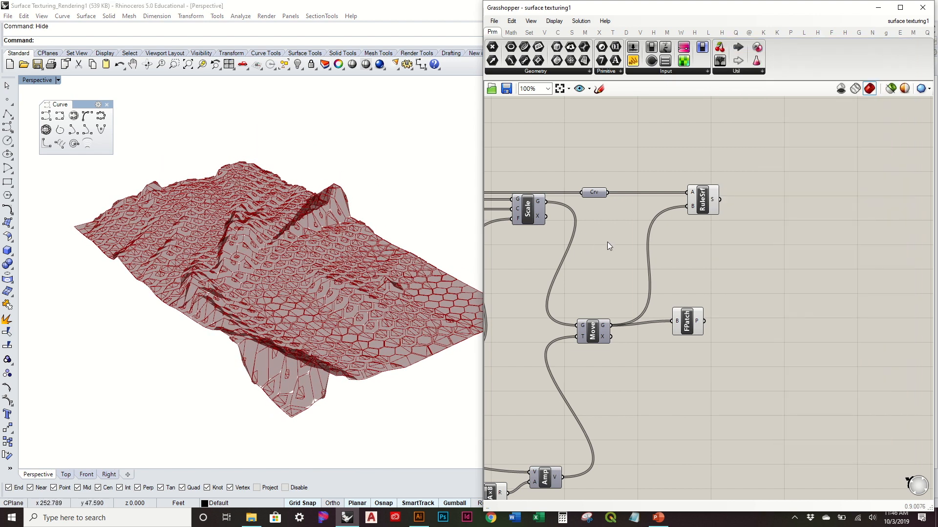
left_click(708, 208)
left_click(694, 330)
left_click_drag(696, 197, 690, 190)
left_click(705, 236)
left_click(697, 198)
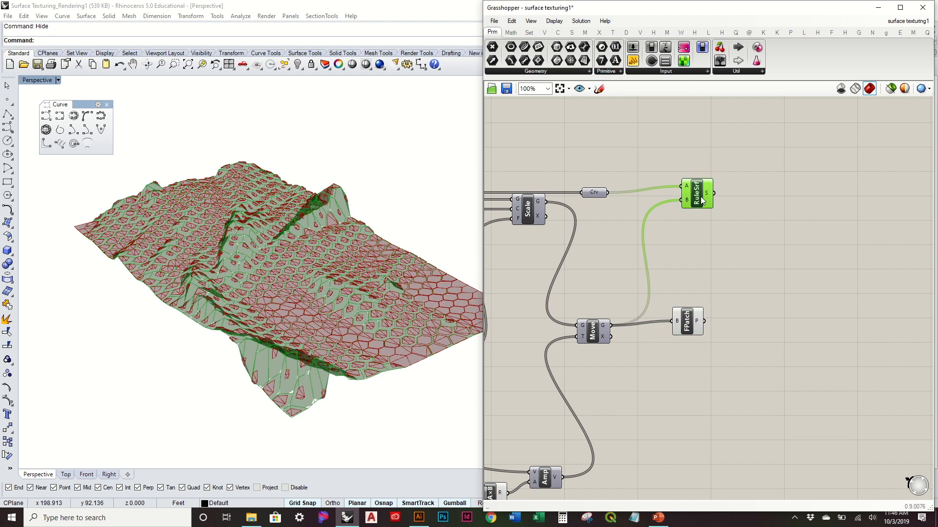
scroll(300, 213, "up", 6)
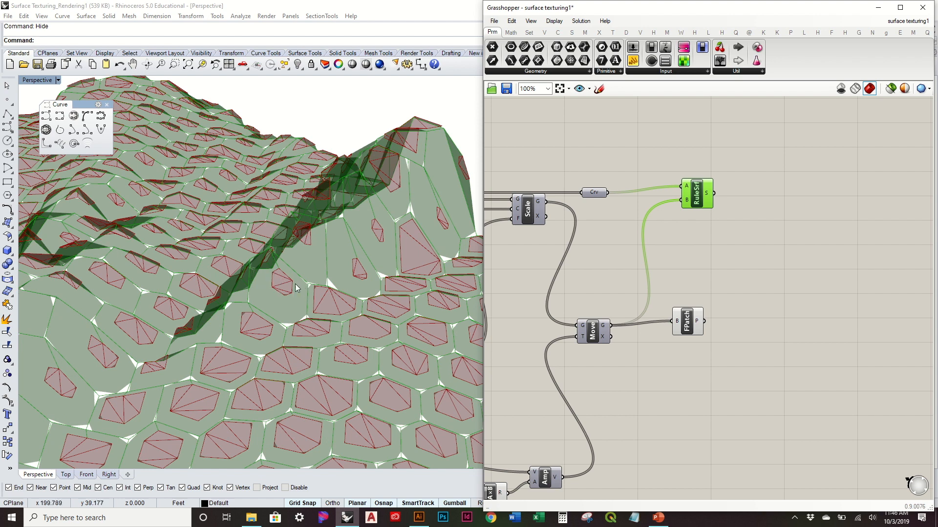
Highlight the FPatch component's geometry and inspect the patches filling the inner cell openings, then deselect it
left_click(697, 251)
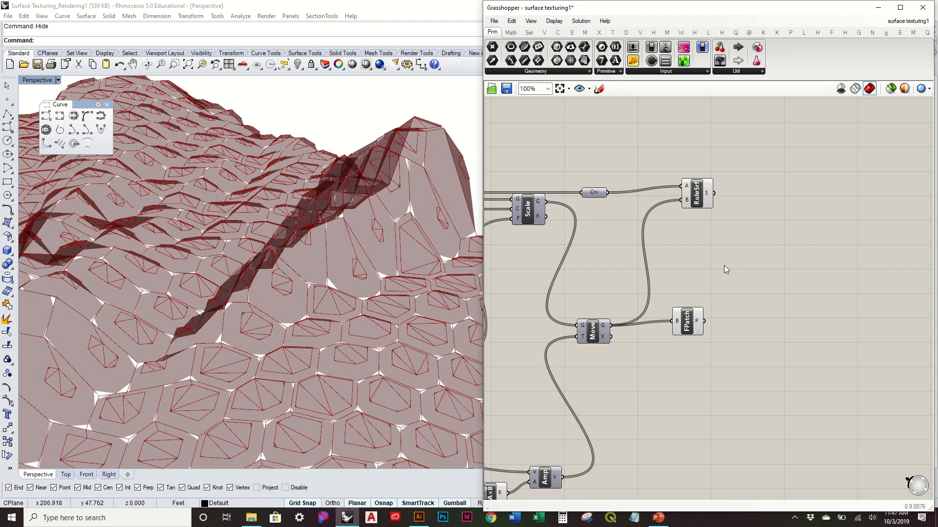
left_click(694, 332)
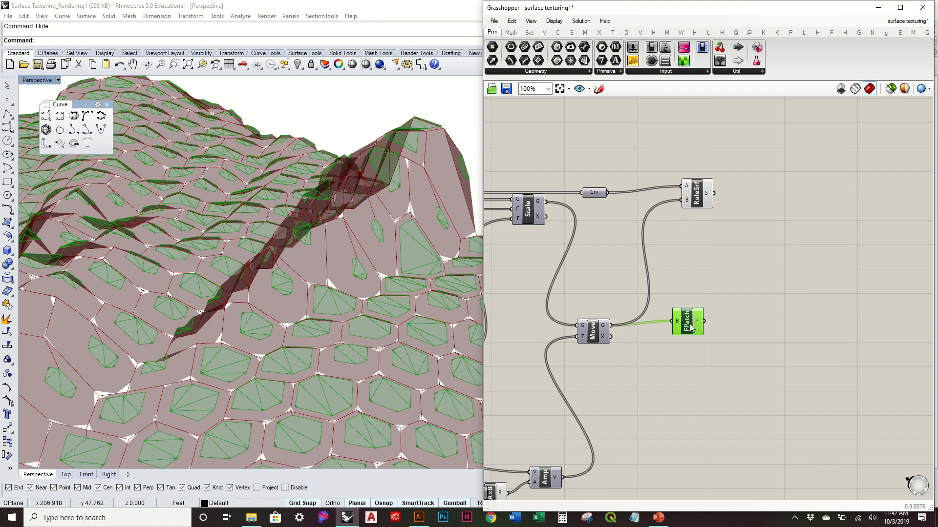
right_click_drag(429, 308, 364, 258)
scroll(317, 265, "down", 5)
left_click(635, 245)
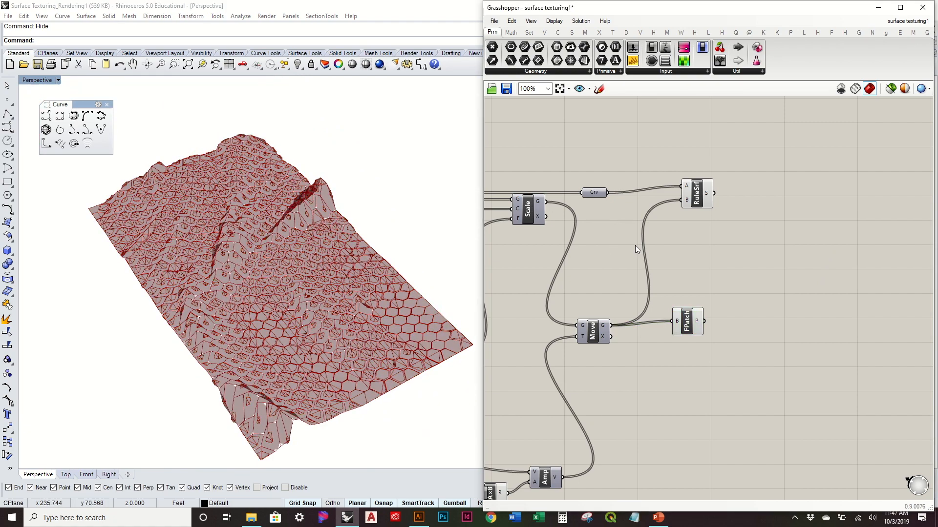
Examine how the hexagonal cells vary across the flat areas, ridges and peak of the terrain surface
right_click_drag(454, 251, 435, 280)
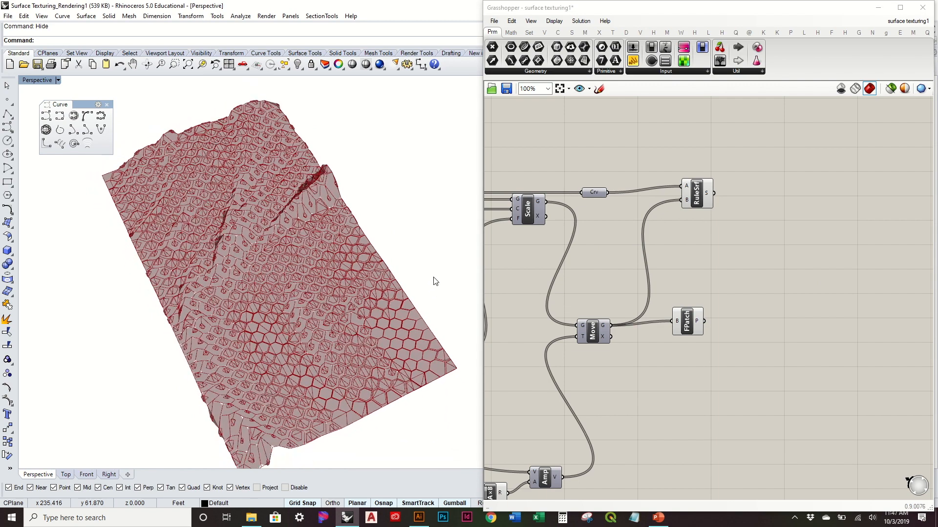
scroll(286, 266, "up", 4)
right_click_drag(357, 351, 354, 337)
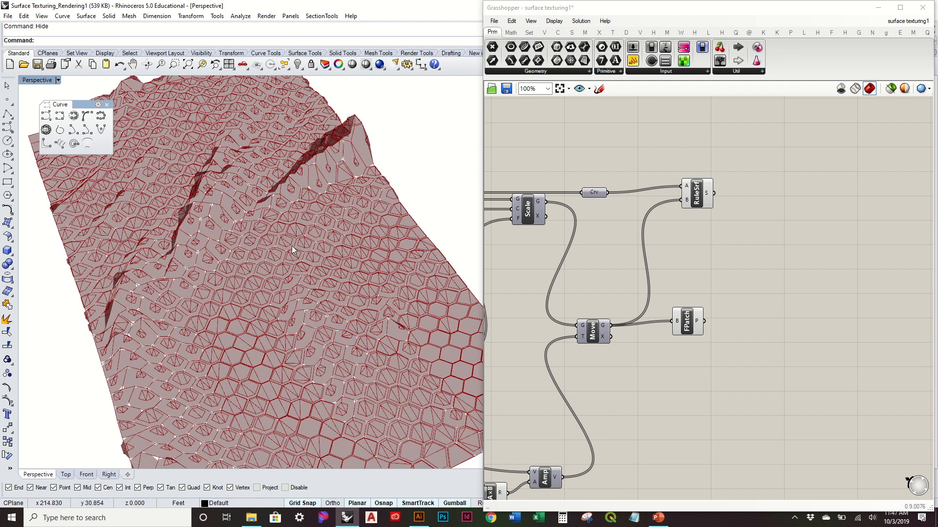
right_click_drag(304, 225, 265, 196)
scroll(320, 194, "up", 7)
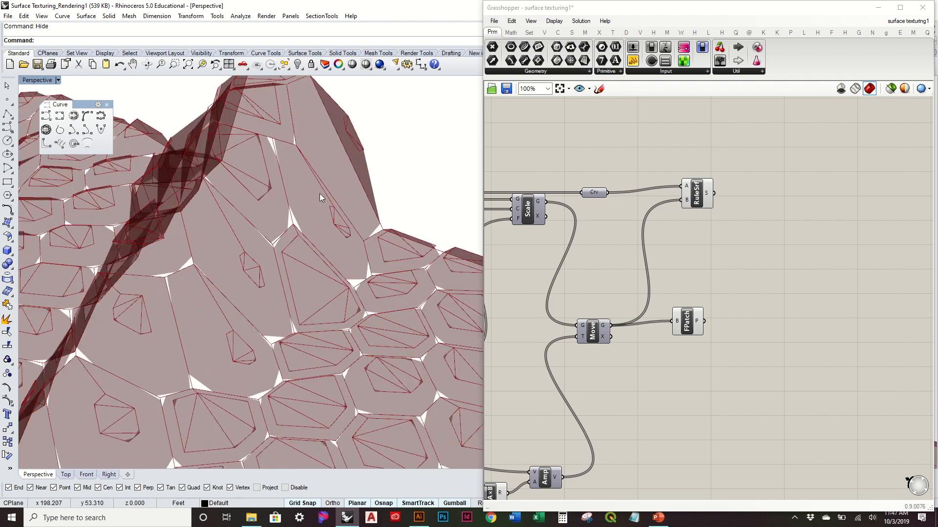
scroll(236, 243, "down", 3)
right_click_drag(236, 242, 215, 235)
scroll(215, 235, "down", 10)
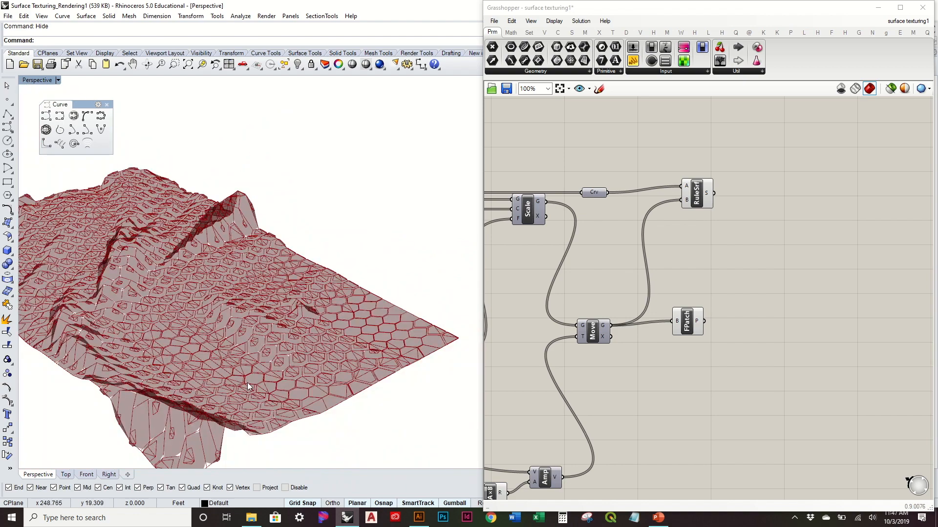
scroll(247, 382, "up", 6)
scroll(264, 359, "down", 2)
scroll(298, 325, "down", 3)
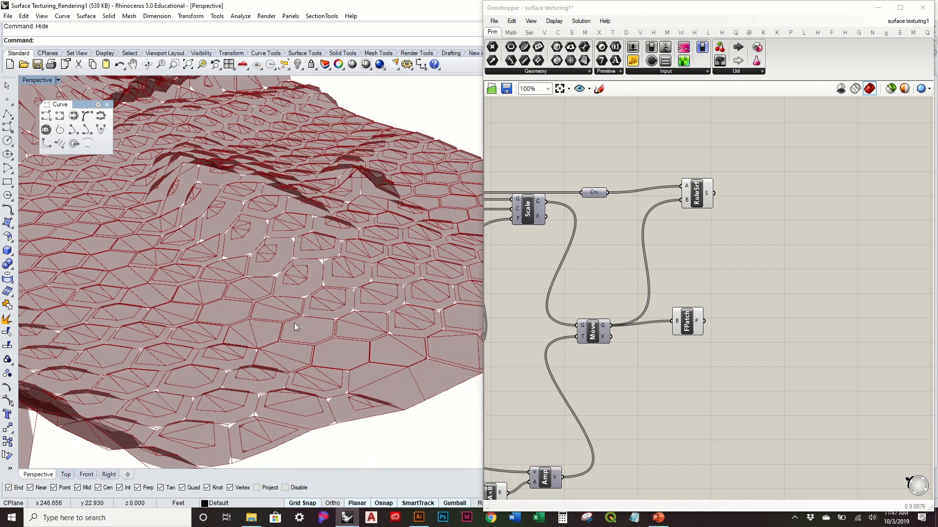
scroll(294, 323, "down", 2)
right_click_drag(281, 249, 302, 277)
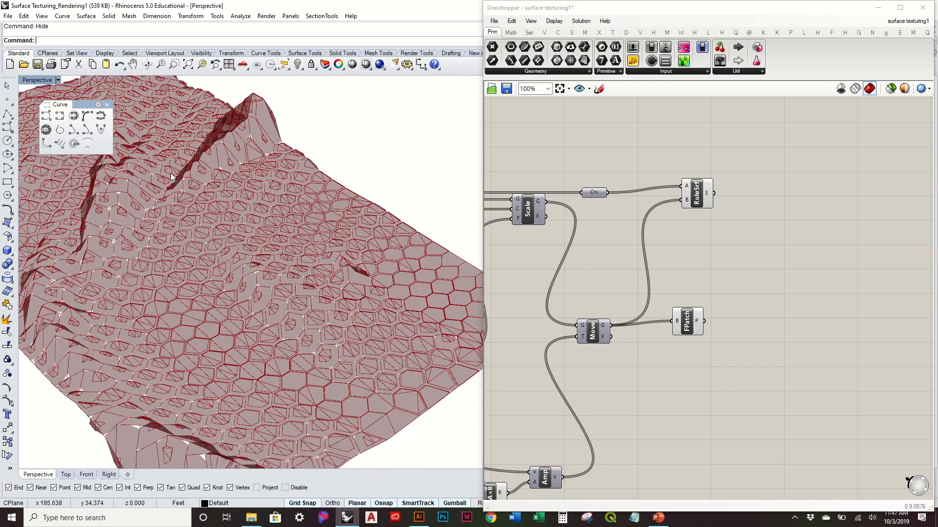
scroll(335, 302, "down", 3)
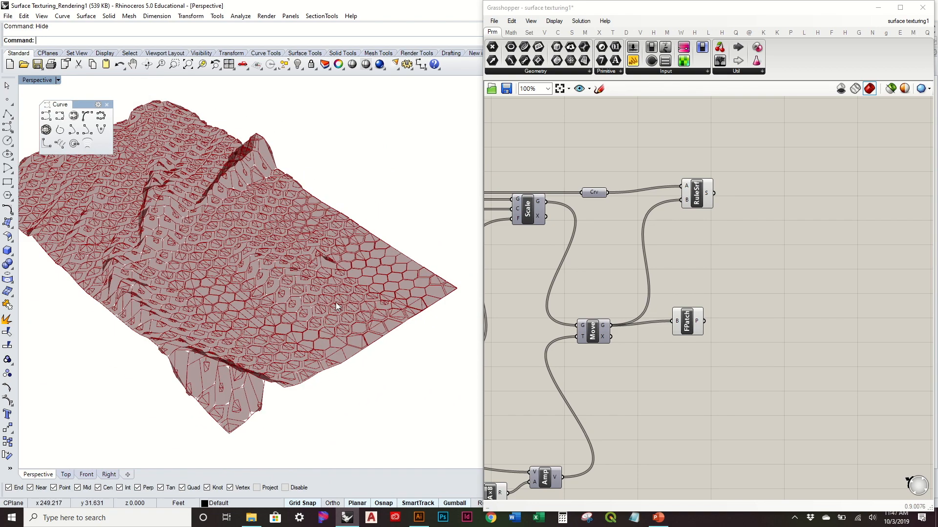
right_click_drag(304, 246, 327, 282)
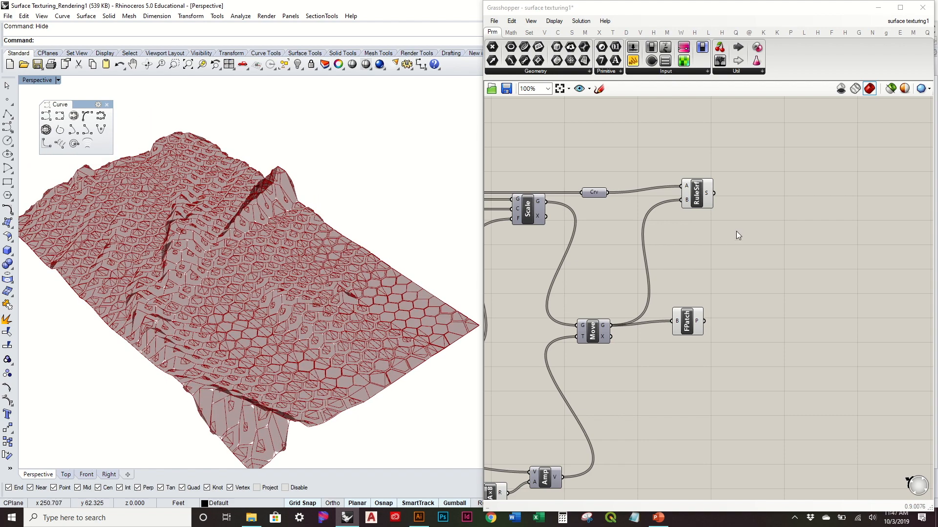
Select the RuleSrf component and inspect its highlighted cell walls across the terrain from above and at an angle
left_click_drag(704, 202, 698, 220)
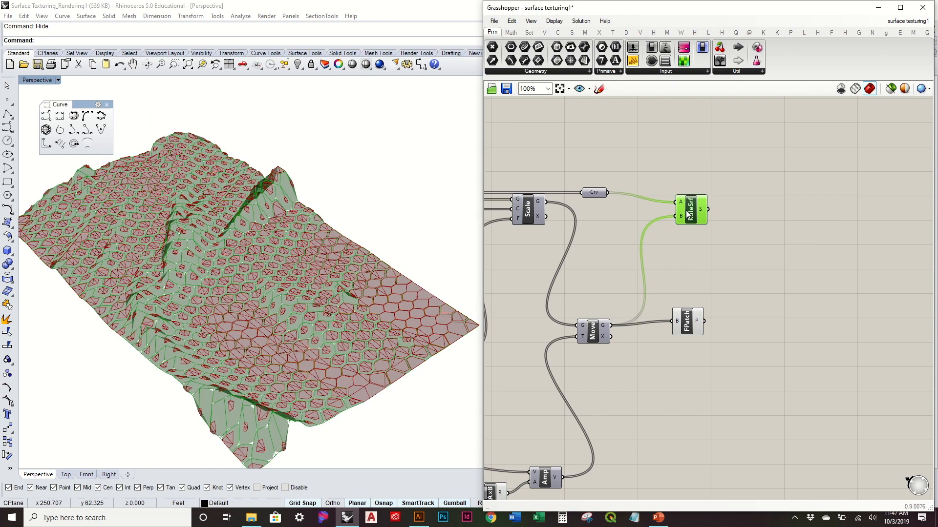
scroll(207, 238, "up", 4)
right_click_drag(207, 238, 207, 265)
scroll(210, 266, "down", 4)
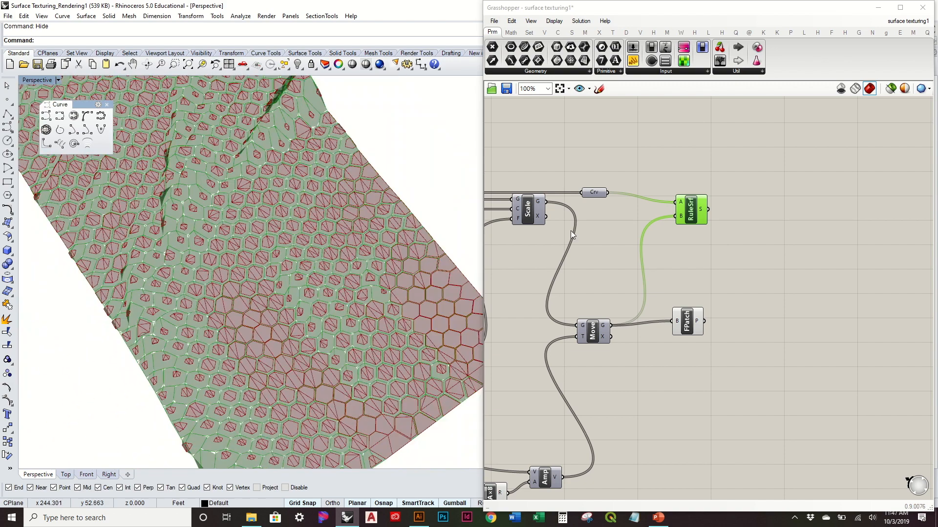
right_click_drag(353, 267, 253, 298)
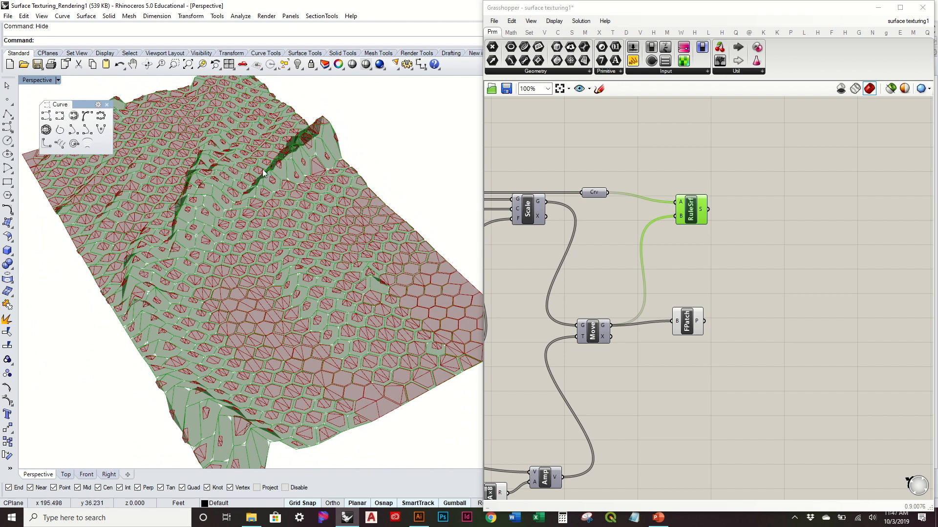
Bake the RuleSrf component's geometry onto the Hex Walls_Surface layer
left_click(722, 252)
left_click_drag(699, 218, 695, 207)
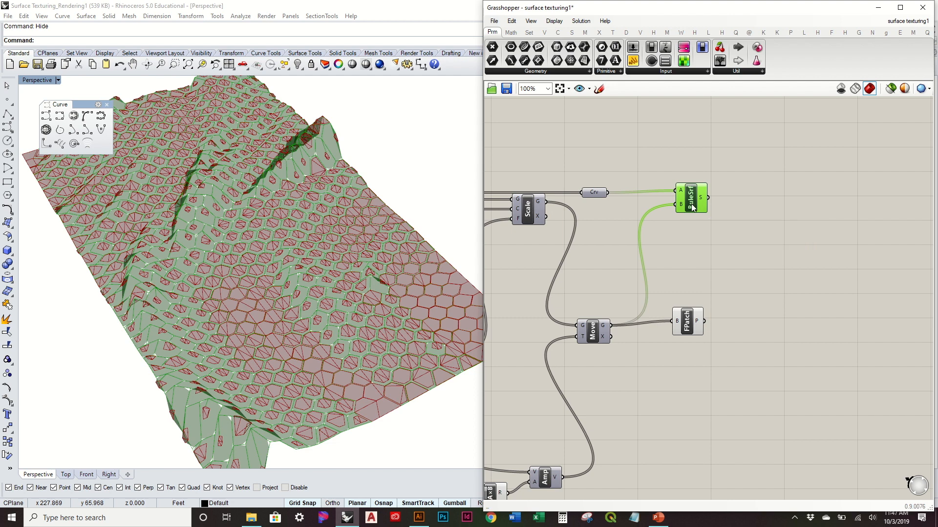
right_click(692, 206)
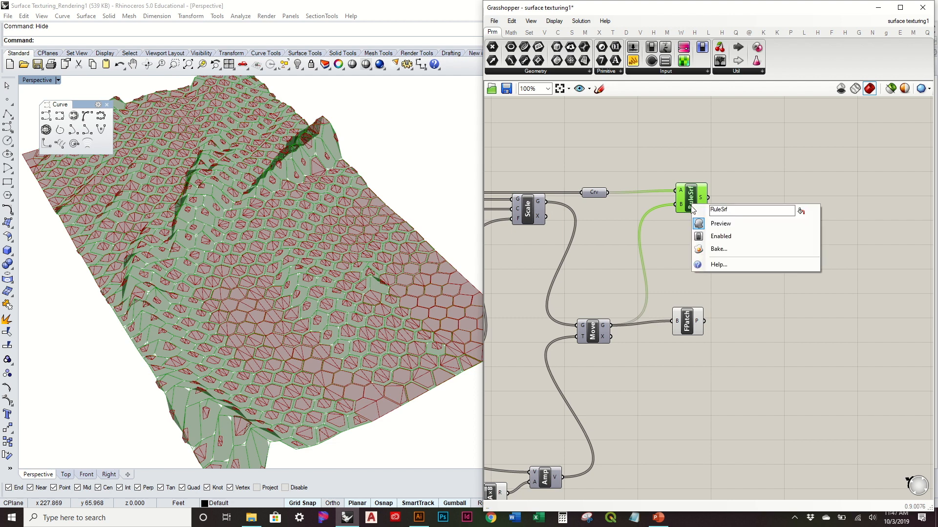
left_click(725, 247)
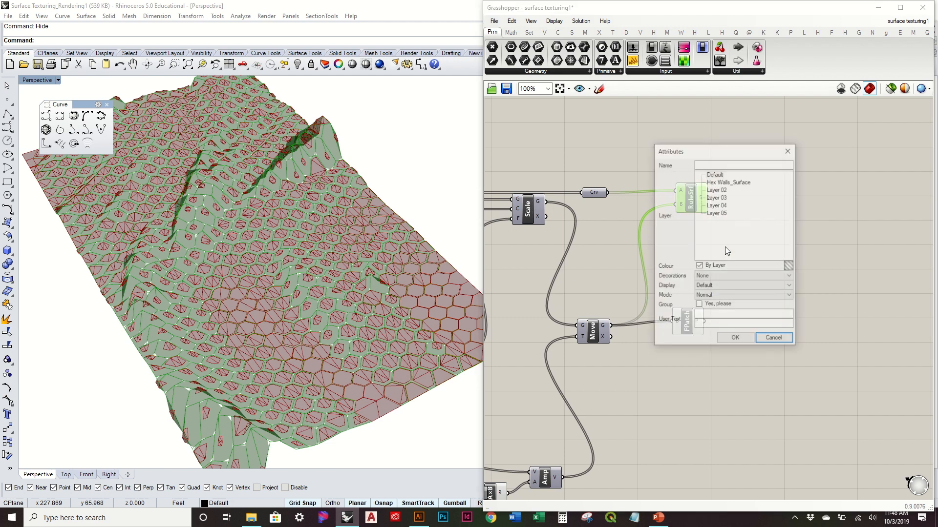
left_click(733, 182)
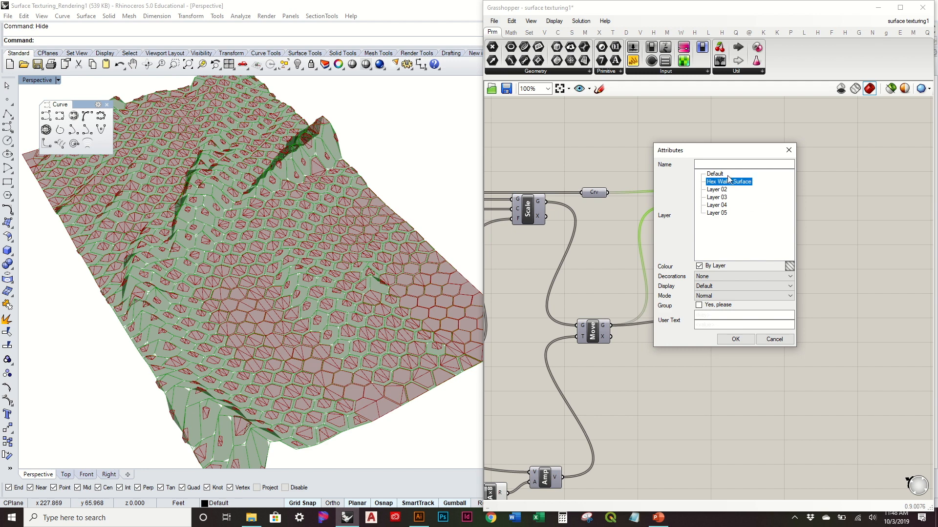
left_click(740, 339)
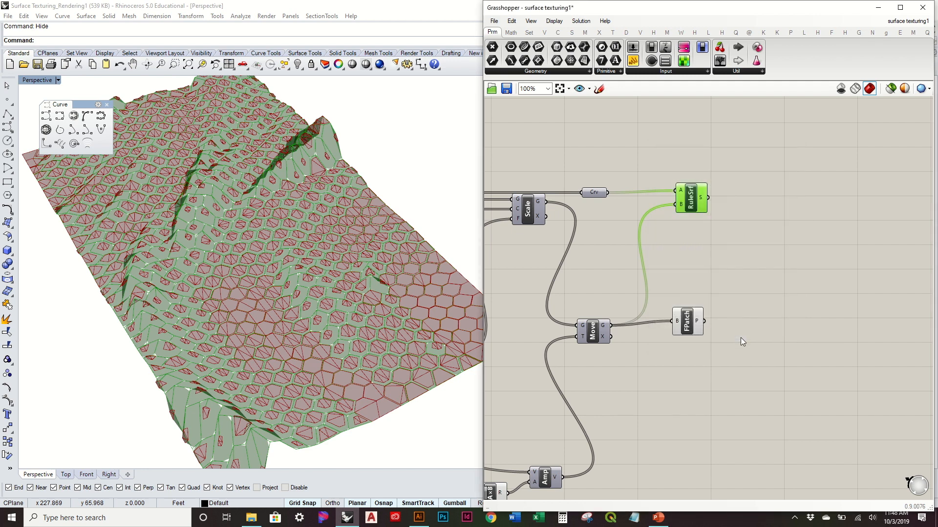
Turn off the RuleSrf component's preview and inspect the baked hexagonal walls
right_click(689, 205)
left_click(716, 223)
scroll(368, 282, "up", 5)
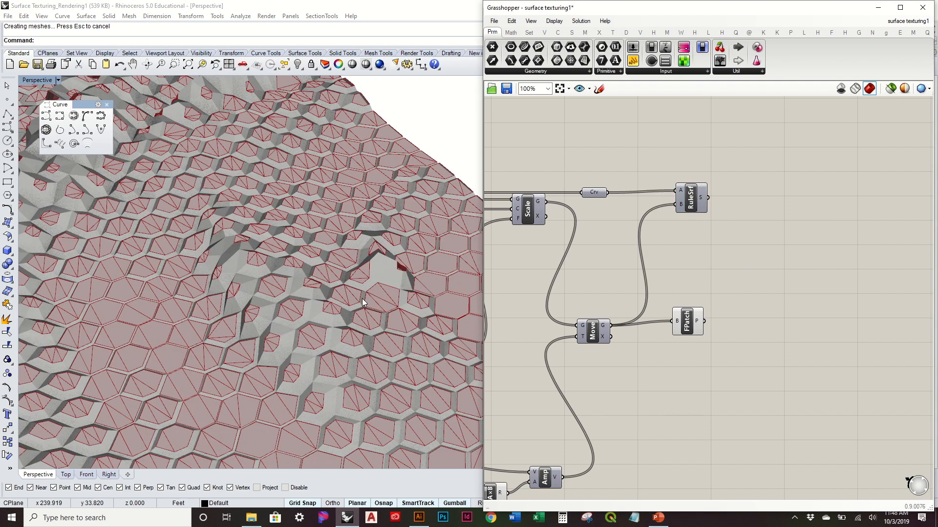
scroll(367, 282, "down", 5)
right_click_drag(374, 276, 310, 333)
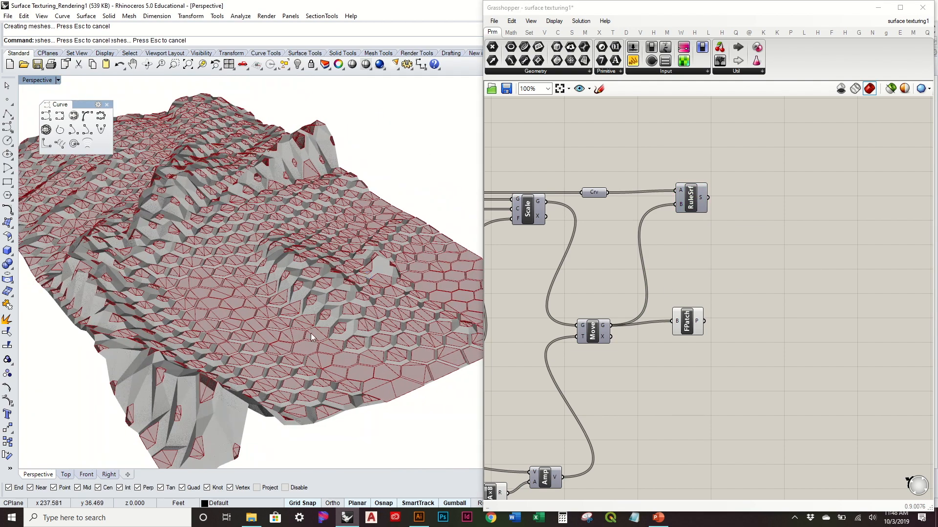
Select a baked wall polysurface and examine the baked walls across the terrain
left_click(229, 412)
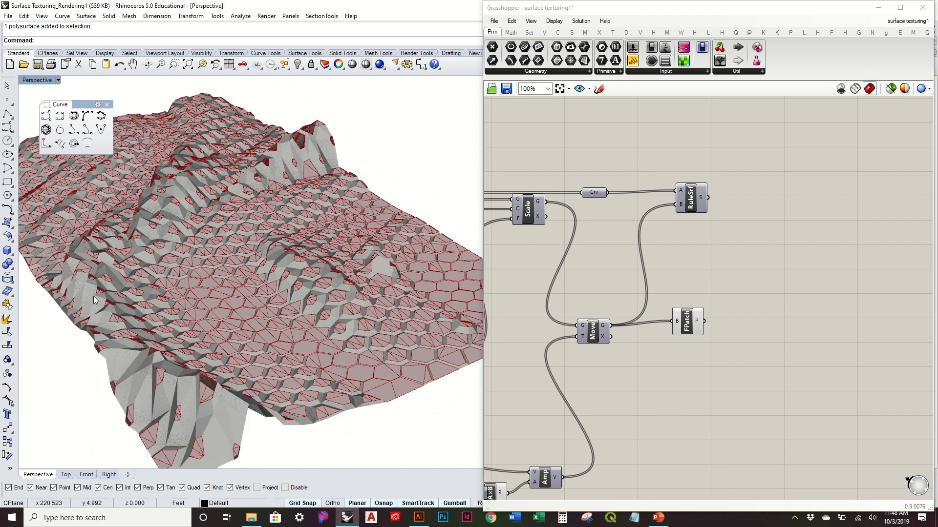
scroll(88, 294, "up", 5)
scroll(86, 291, "down", 5)
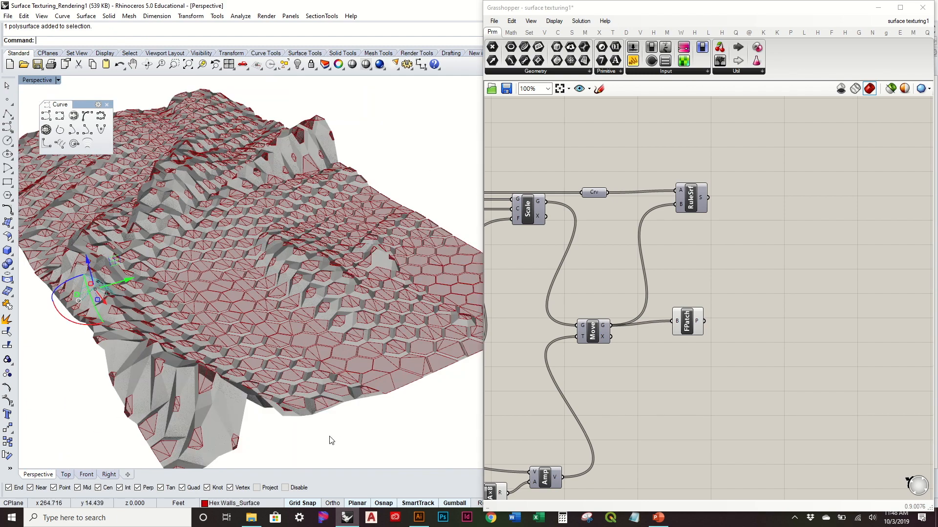
right_click_drag(256, 276, 301, 291)
right_click_drag(211, 243, 289, 307)
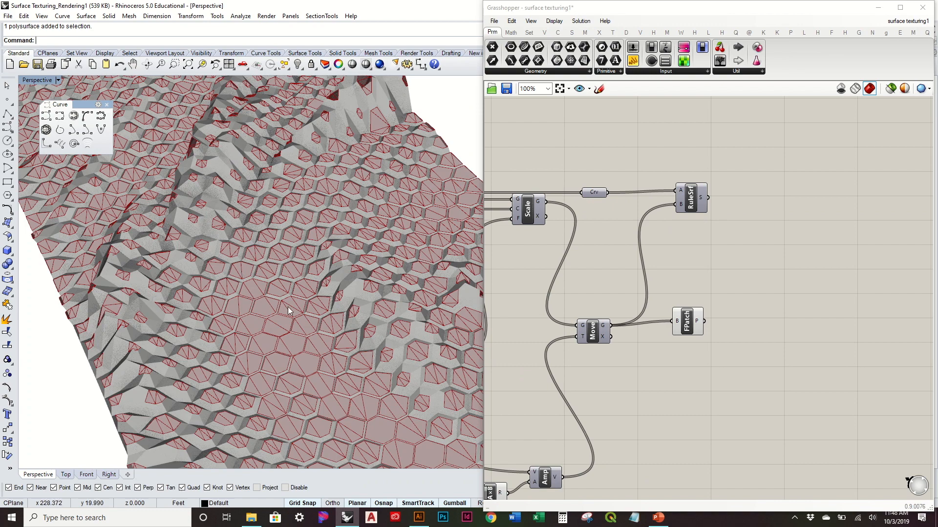
Select the FPatch component and examine its patch geometry and the contents of its P output
left_click(687, 323)
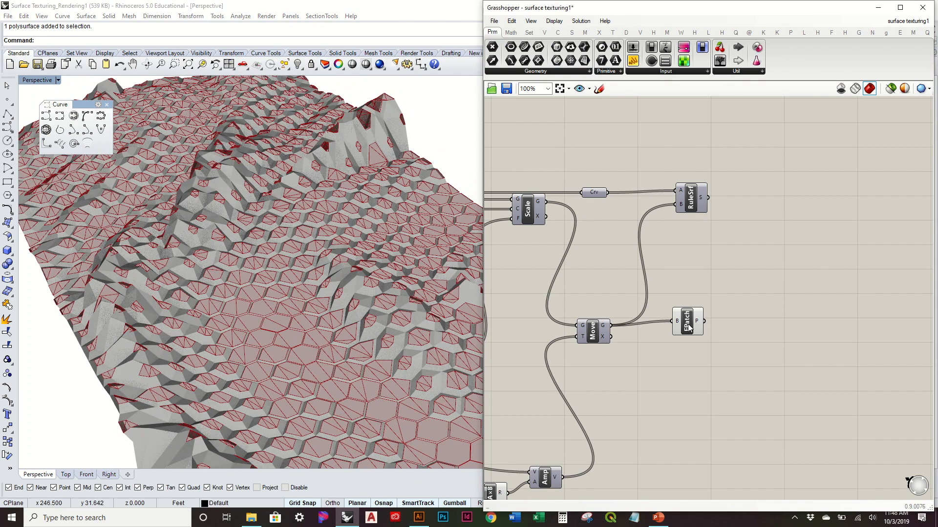
right_click_drag(735, 389, 738, 358)
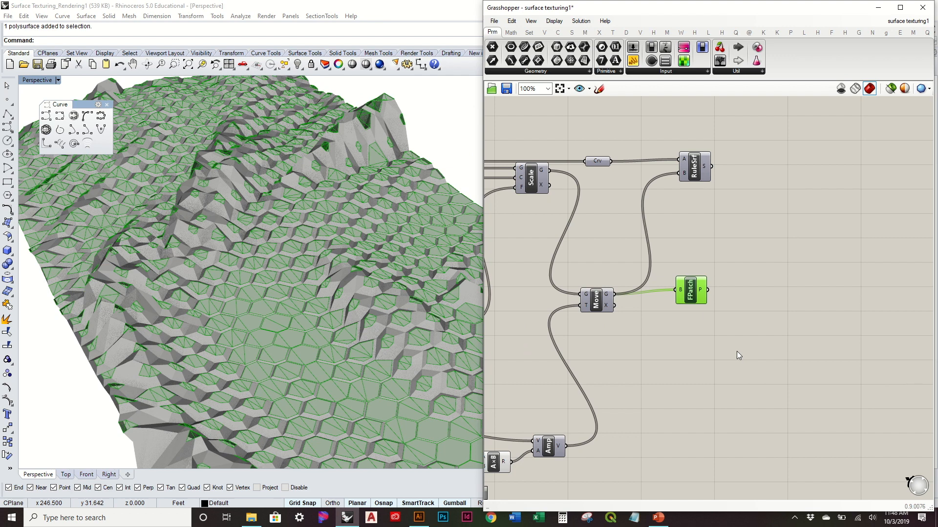
left_click_drag(698, 289, 697, 293)
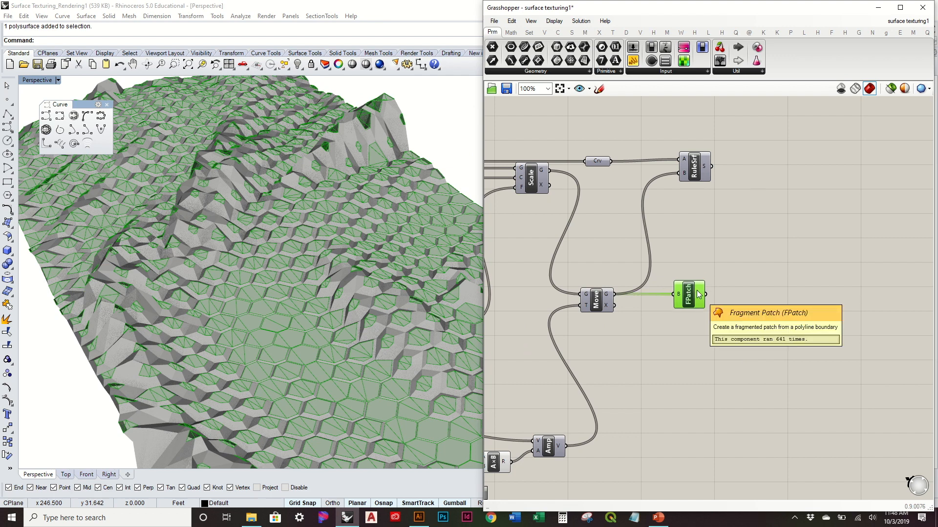
mouse_move(700, 294)
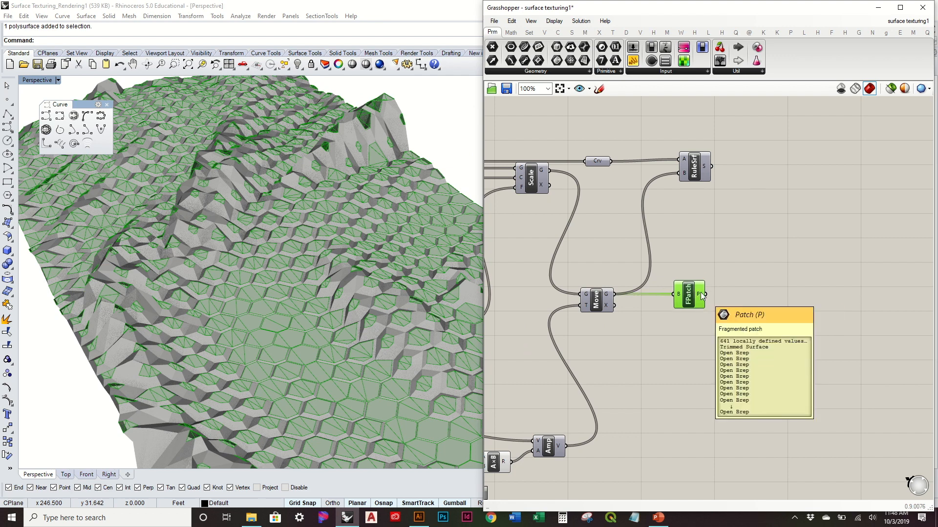
left_click(731, 364)
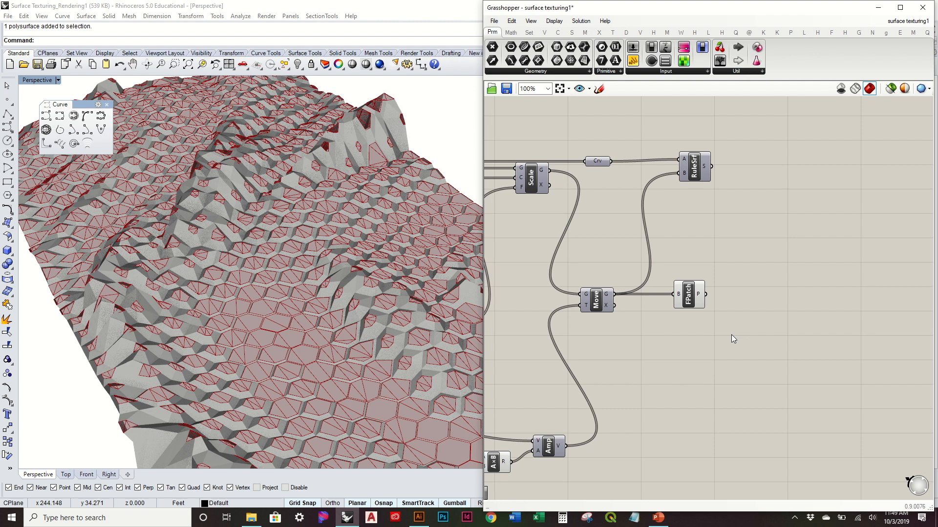
scroll(740, 368, "right", 3)
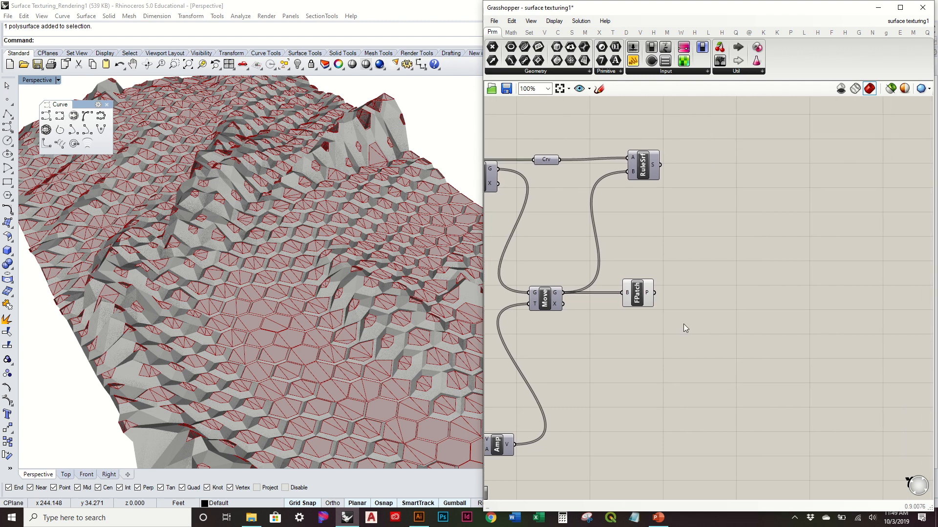
left_click(636, 300)
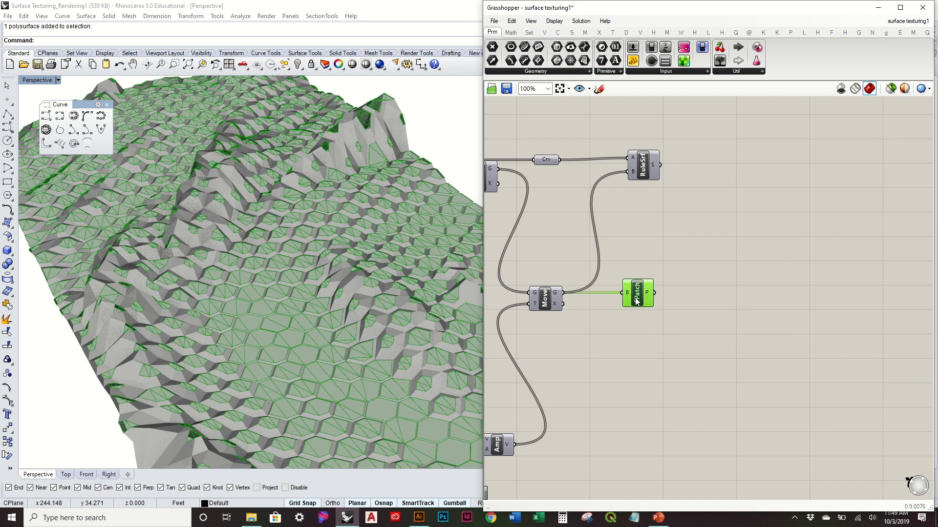
right_click(636, 300)
left_click(671, 288)
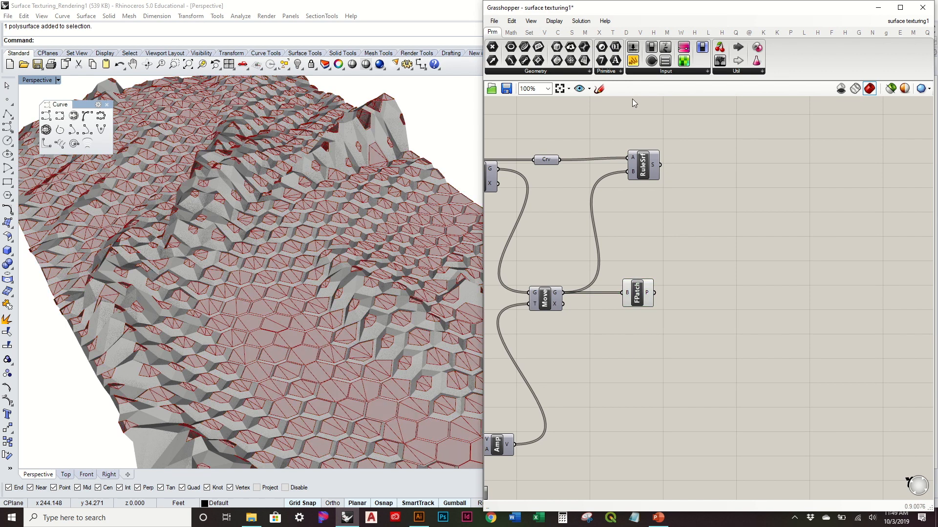
Add a Mesh Brep component and wire the FPatch P output into its B input
left_click(585, 32)
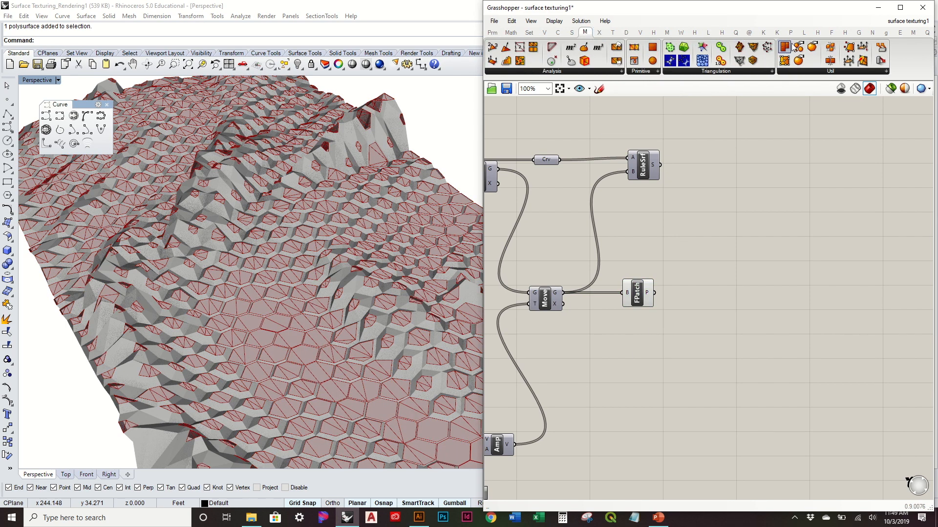
left_click_drag(789, 47, 730, 303)
left_click_drag(654, 293, 719, 307)
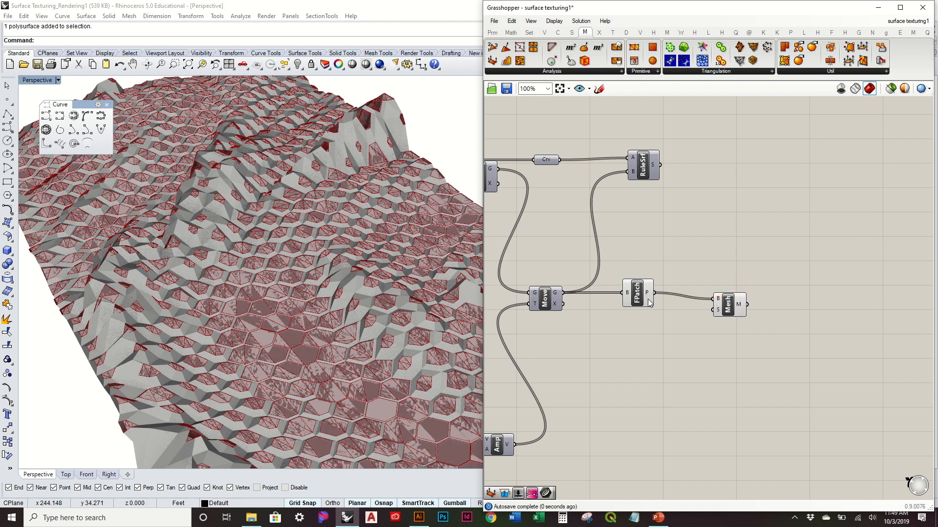
Turn off the FPatch component's preview and inspect the meshed hexagonal caps between the baked walls
left_click(641, 297)
right_click(642, 295)
left_click(670, 314)
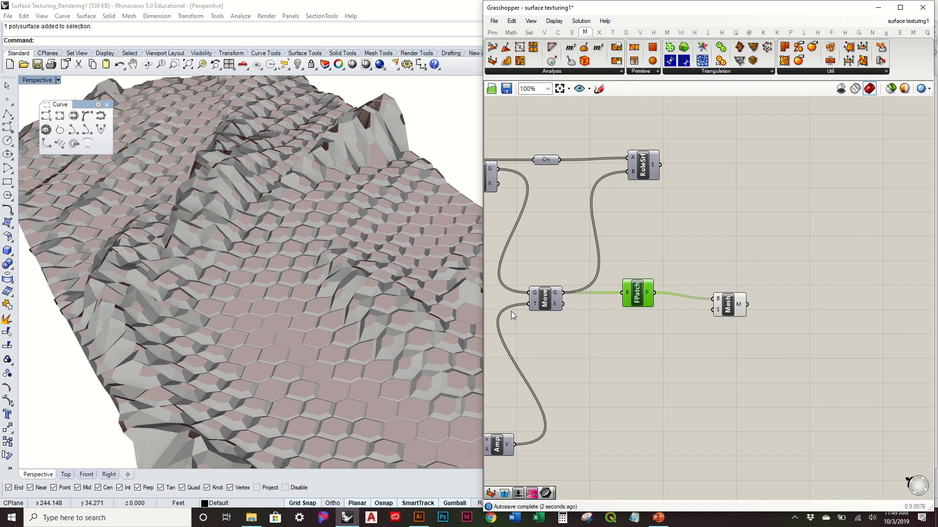
scroll(318, 286, "up", 5)
scroll(318, 285, "down", 3)
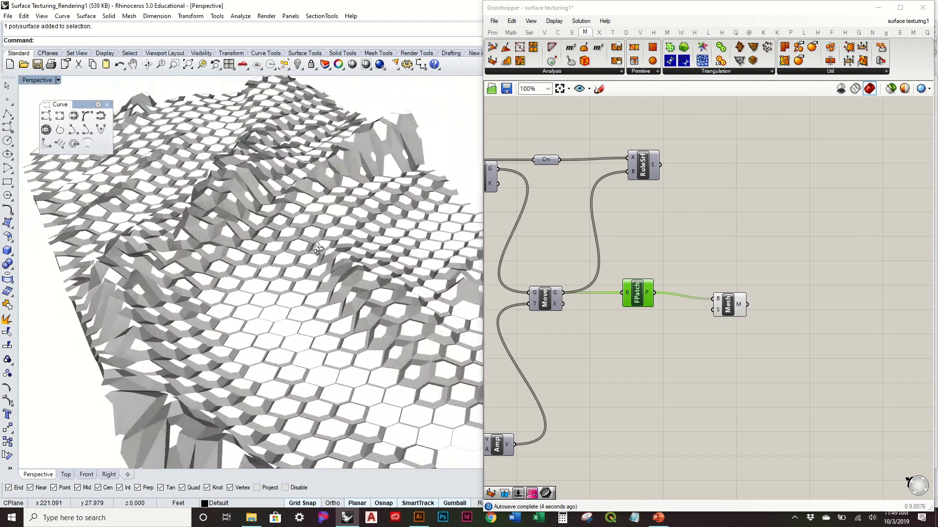
right_click_drag(318, 285, 334, 273)
Move the Mesh component closer to the FPatch component
left_click(718, 297)
left_click_drag(717, 296, 694, 288)
left_click(702, 265)
left_click(704, 300)
left_click(732, 238)
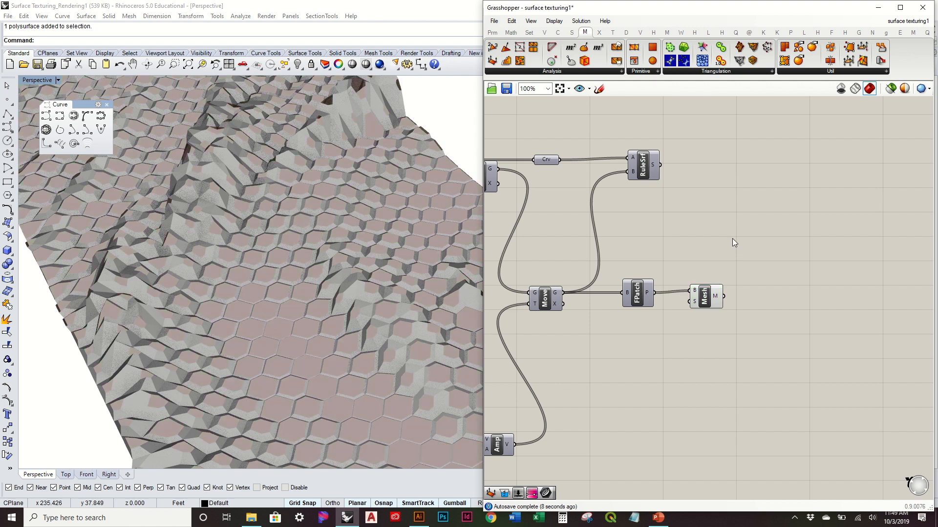
Add a Mesh Colours component fed by the Mesh component's M output, and turn off the Mesh component's preview
right_click_drag(781, 273, 743, 268)
left_click(646, 73)
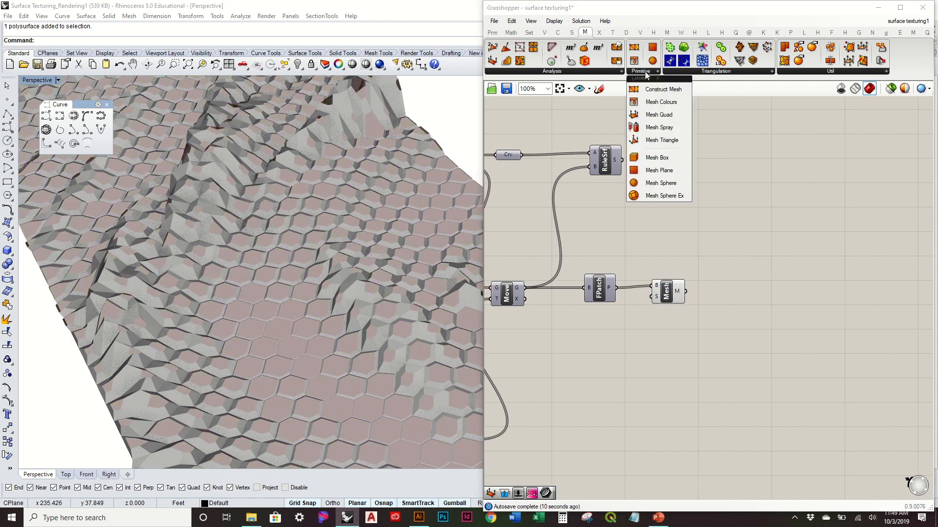
left_click_drag(661, 102, 763, 295)
left_click_drag(686, 292, 747, 291)
right_click(668, 293)
left_click(770, 310)
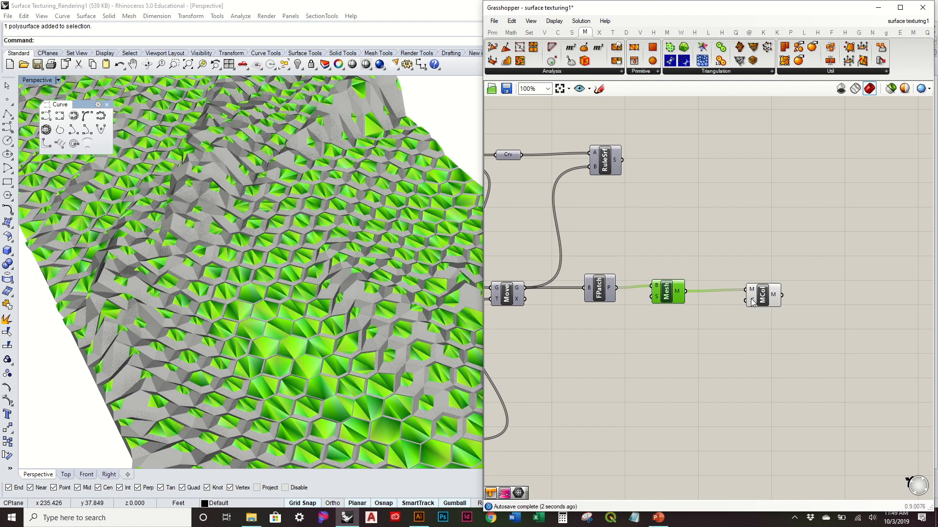
Examine the Mesh Colours component's C input and the coloured hexagonal caps across the terrain from several angles
scroll(752, 301, "up", 1)
mouse_move(753, 305)
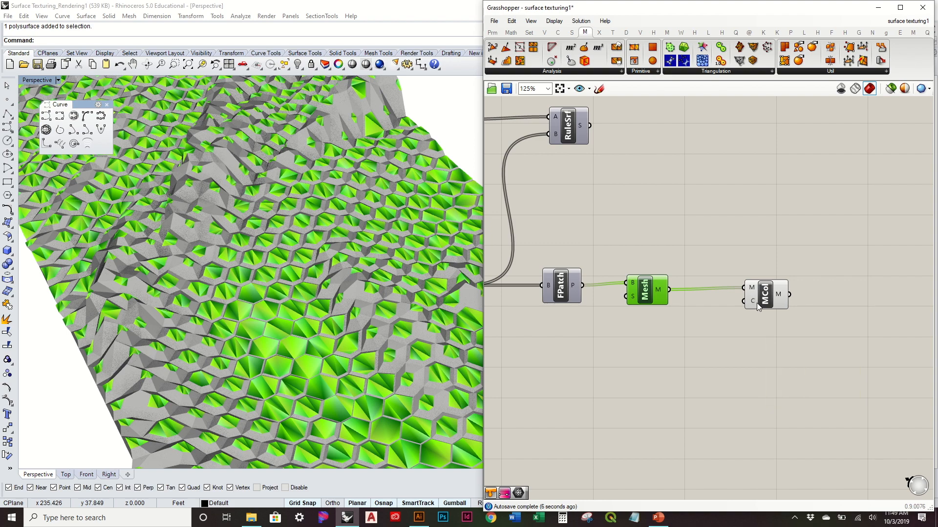
right_click_drag(426, 275, 259, 192)
scroll(297, 227, "down", 7)
right_click_drag(297, 228, 341, 250)
scroll(242, 147, "up", 7)
scroll(338, 251, "down", 4)
left_click(829, 219)
right_click_drag(236, 300, 454, 275)
scroll(693, 325, "down", 4)
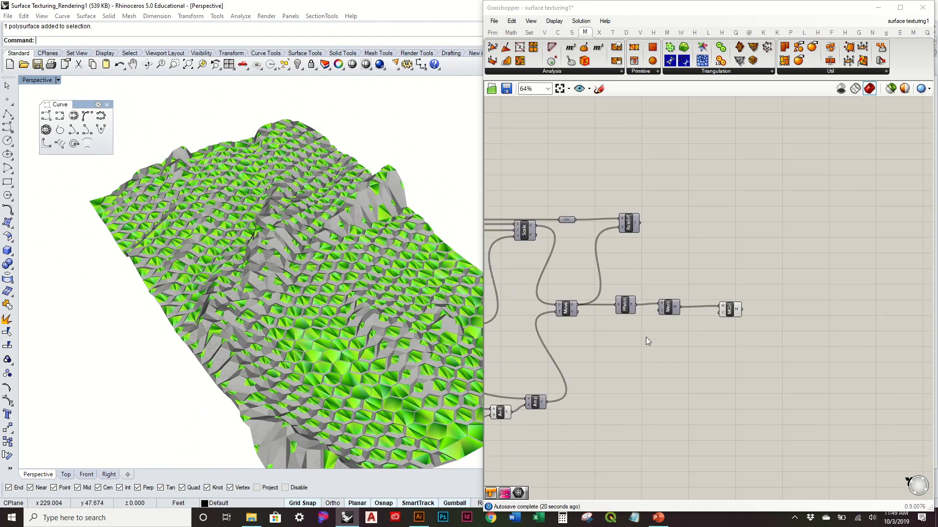
Delete the unused Bounds, Construct Domain and ReMap components together with the Domain start and Domain end sliders
scroll(618, 327, "up", 4)
scroll(755, 314, "down", 2)
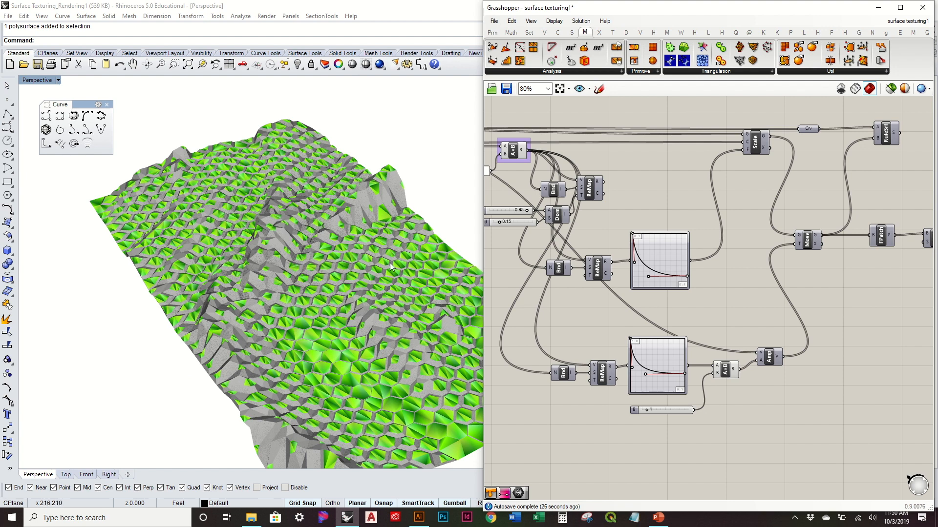
right_click_drag(581, 201, 619, 216)
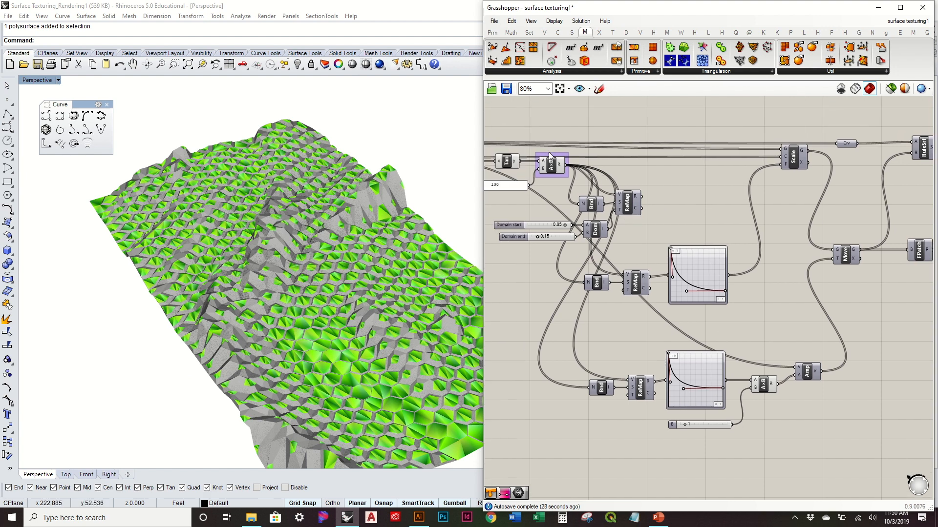
left_click_drag(632, 242, 538, 191)
key("Delete")
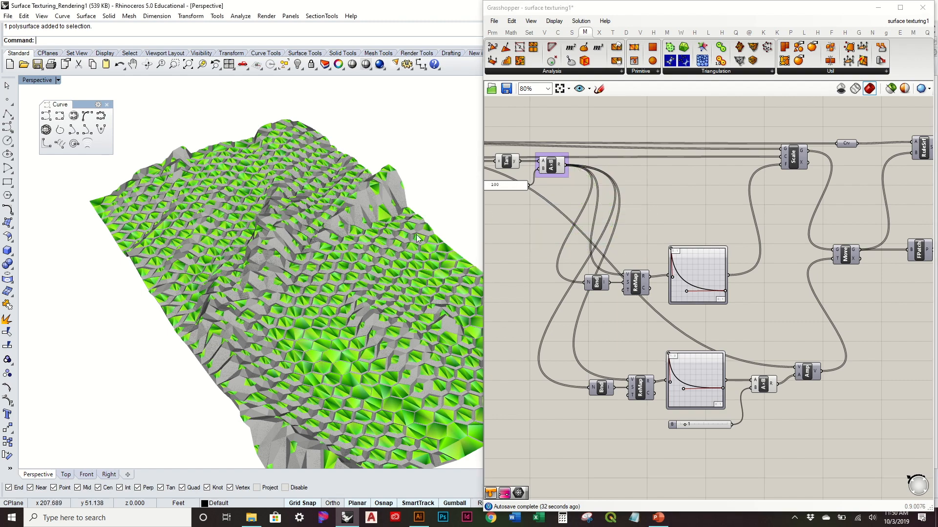
mouse_move(416, 235)
right_mouse_down()
mouse_move(415, 266)
mouse_move(417, 223)
right_mouse_up()
left_click(705, 213)
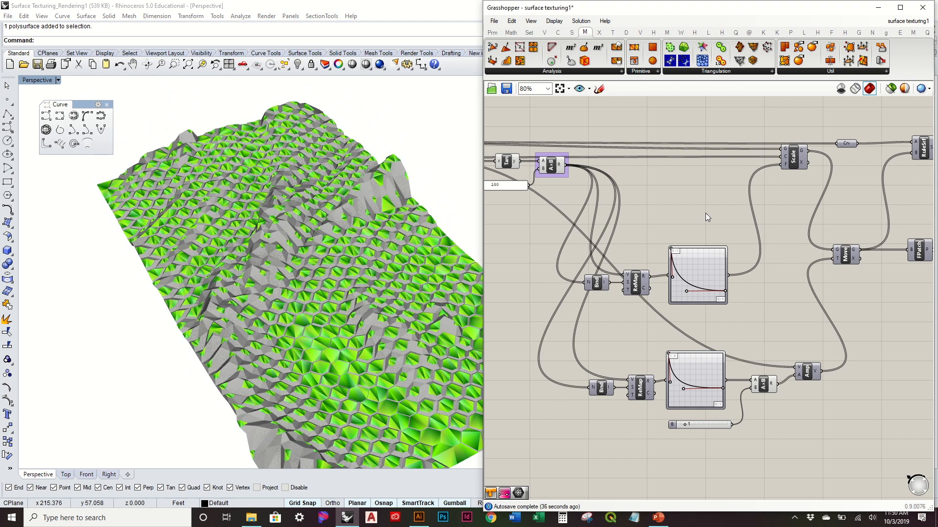
Add a Gradient component in the open space above the upper graph mapper
right_click_drag(704, 204, 670, 220)
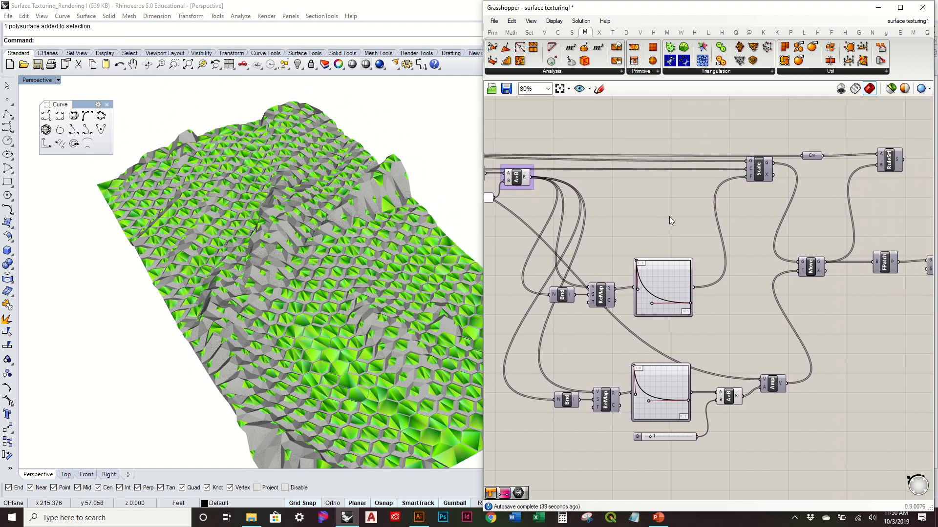
left_click(488, 32)
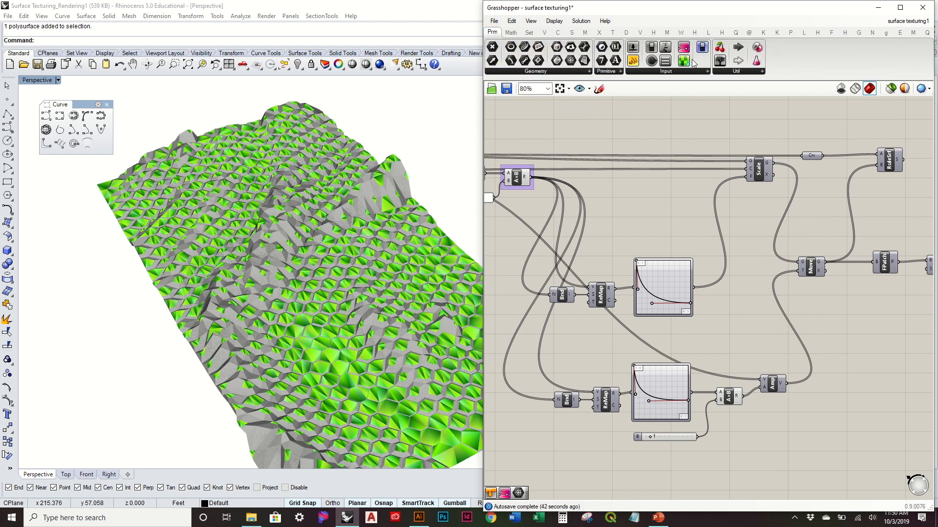
left_click(695, 75)
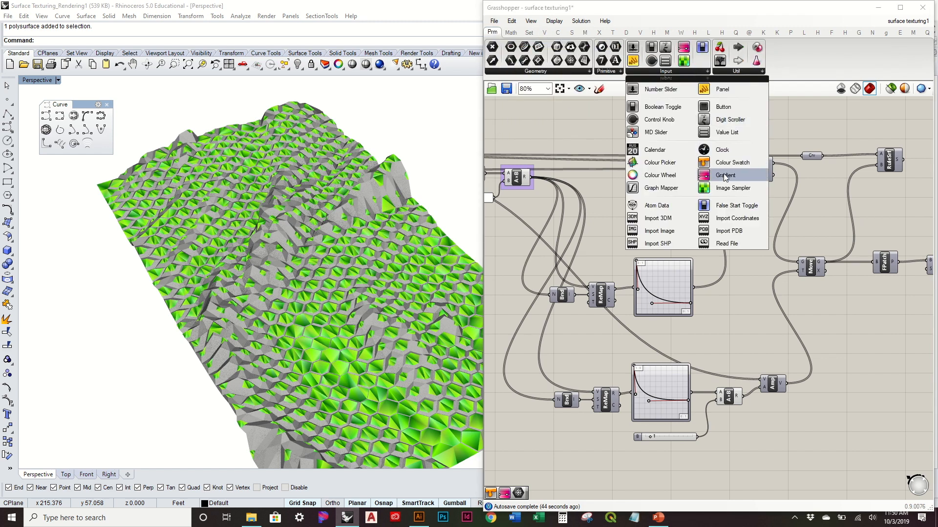
left_click_drag(726, 179, 660, 200)
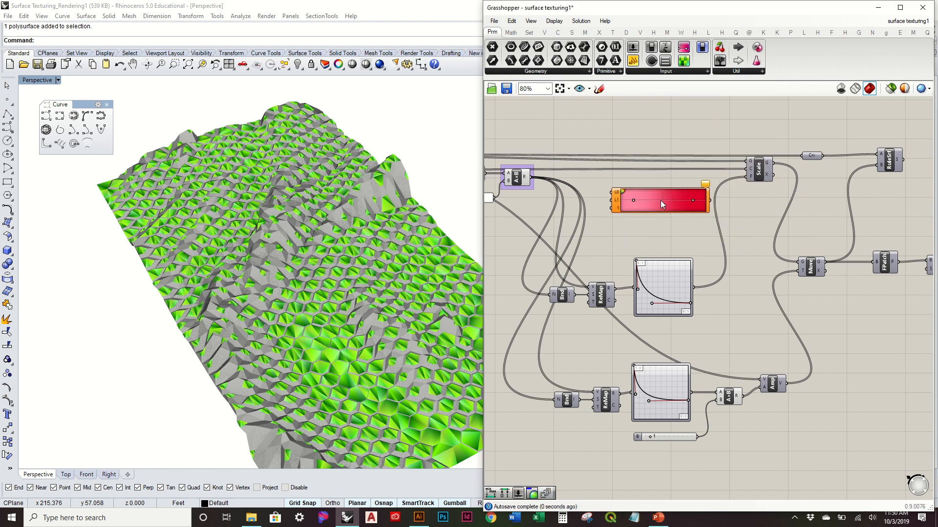
Move the gradient's two grips outward, close to the start and end of its range
scroll(565, 185, "up", 2)
scroll(565, 185, "up", 1)
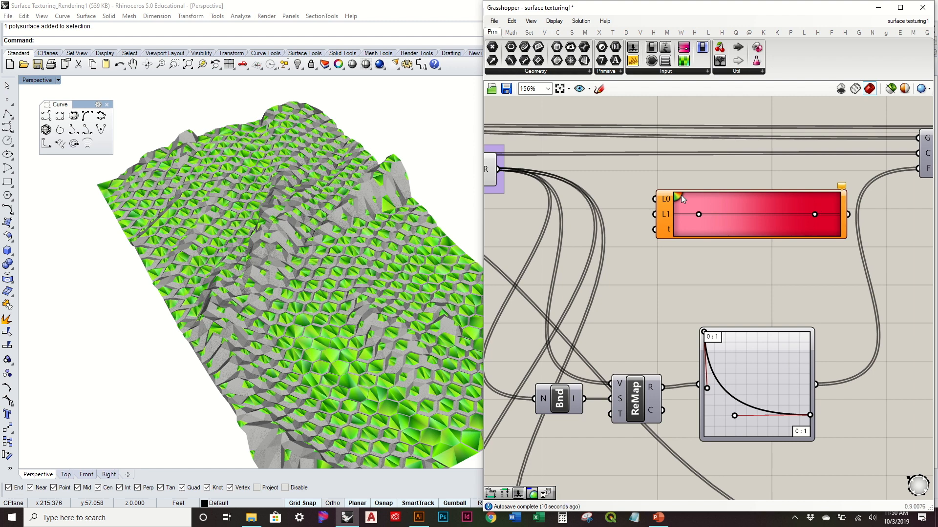
left_click_drag(698, 215, 683, 215)
left_click_drag(815, 214, 837, 214)
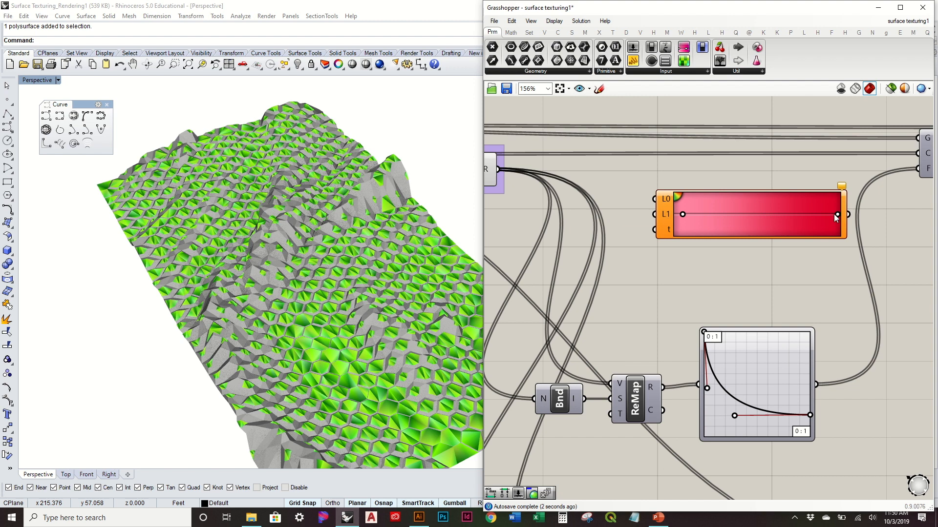
Wire the A×B result into the gradient's t input and reposition the gradient farther from the A×B component
scroll(681, 221, "up", 1)
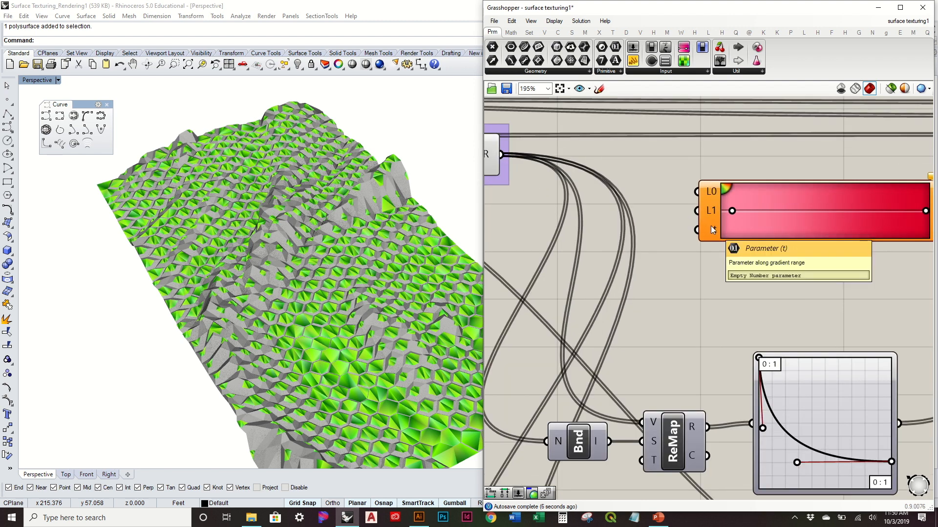
scroll(710, 225, "down", 2)
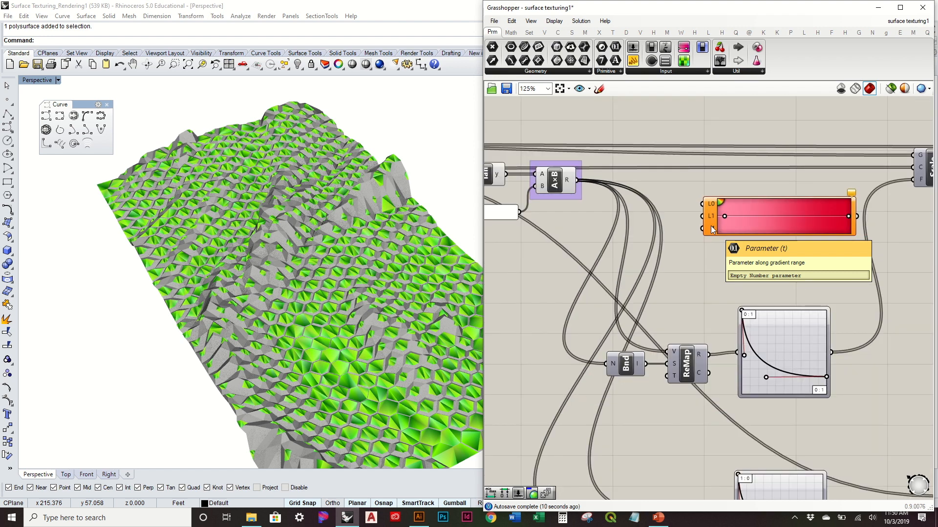
right_click_drag(570, 196, 641, 211)
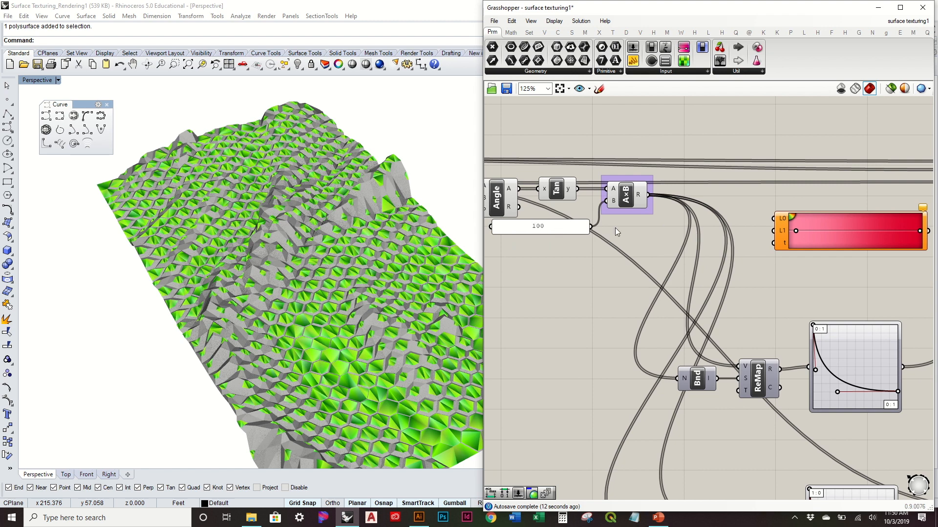
left_click_drag(647, 195, 826, 243)
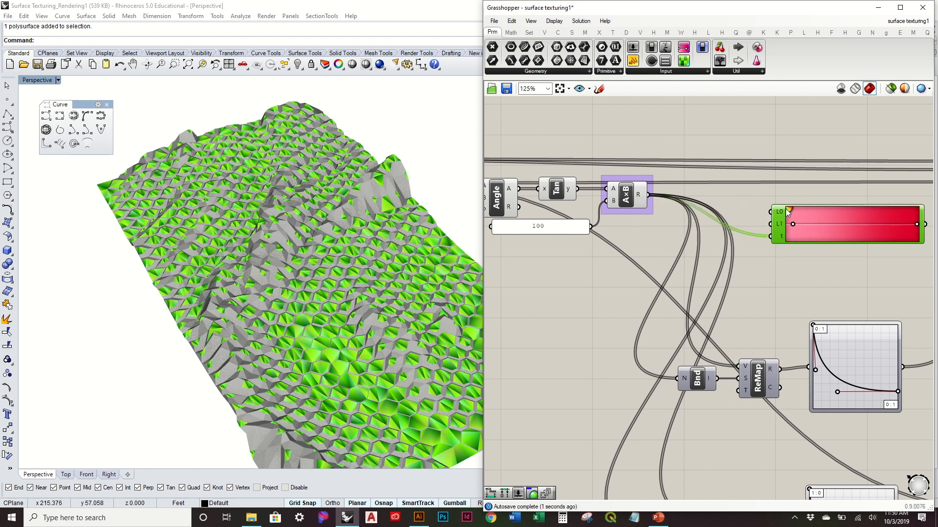
scroll(787, 211, "up", 3)
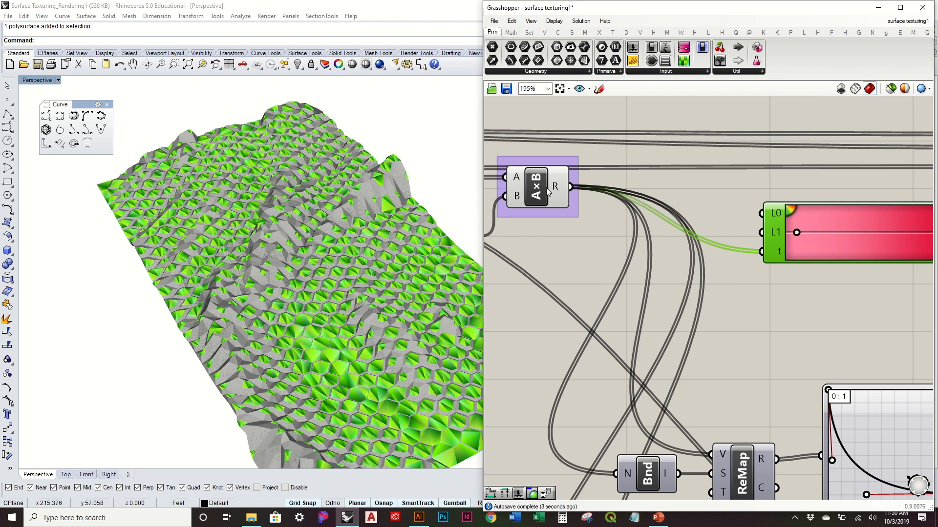
right_click_drag(730, 210, 663, 221)
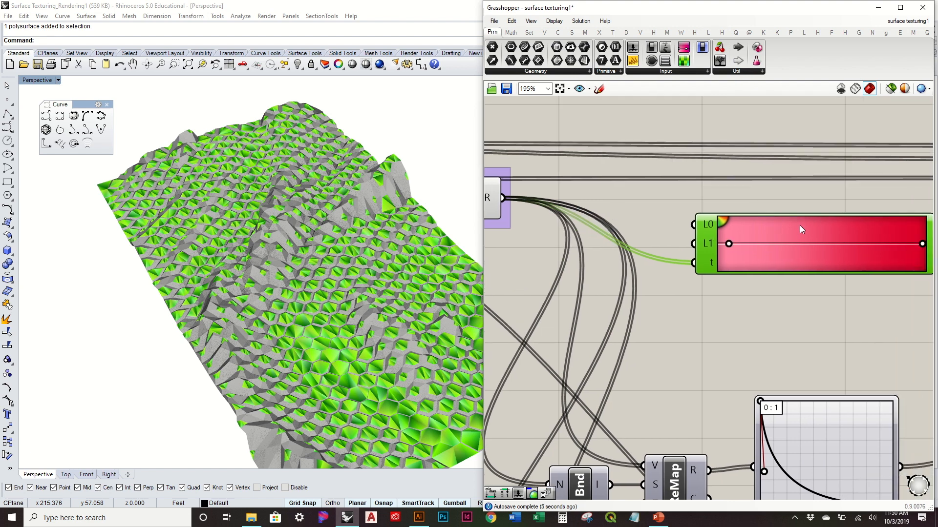
left_click_drag(800, 225, 833, 250)
Add a Bounds component beside the A×B component and wire the A×B result into its N input
right_click_drag(695, 200, 786, 211)
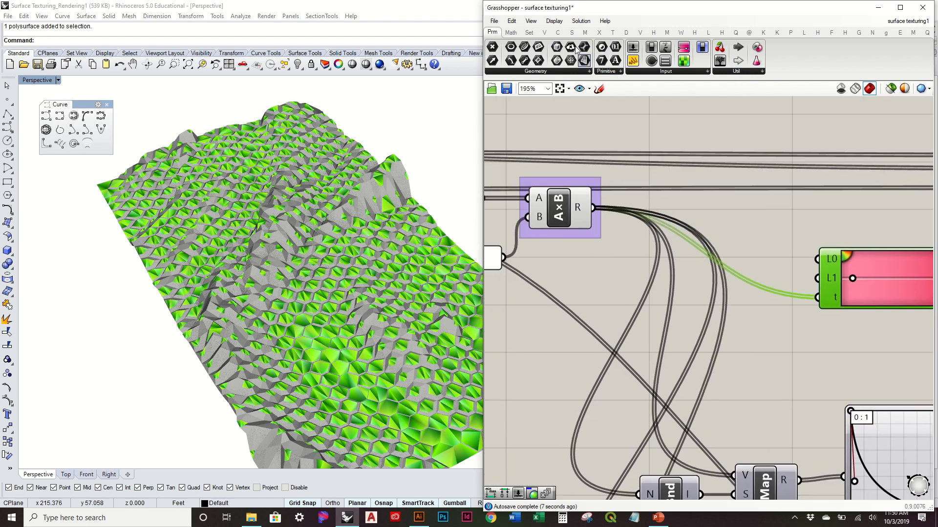
left_click(531, 34)
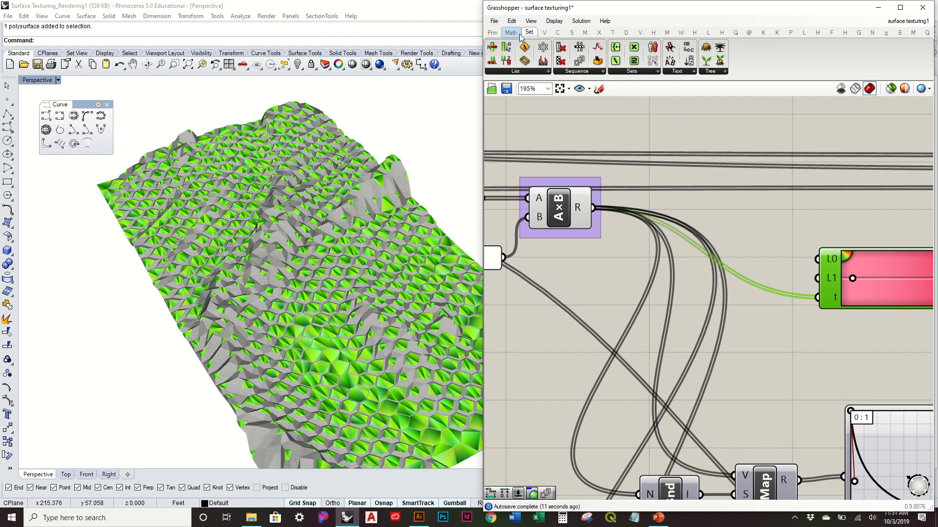
left_click(513, 33)
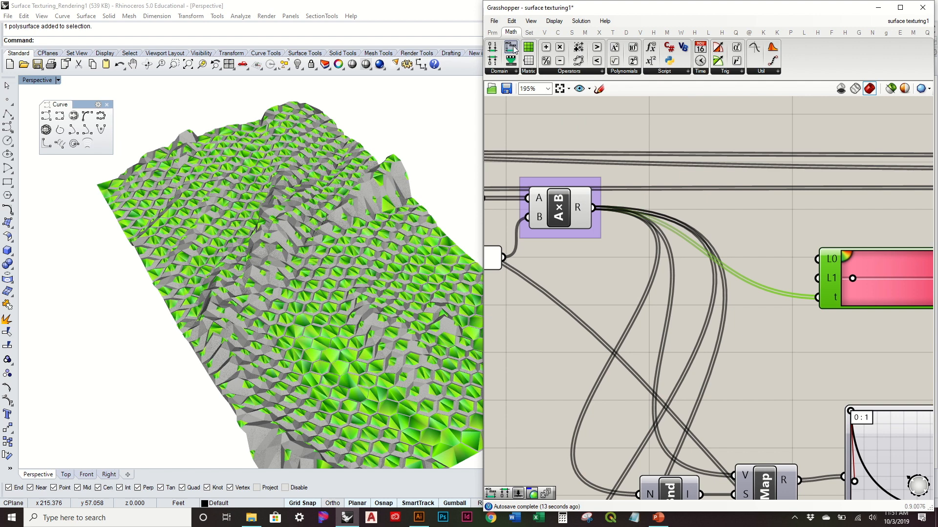
left_click_drag(513, 49, 731, 172)
left_click_drag(593, 208, 684, 216)
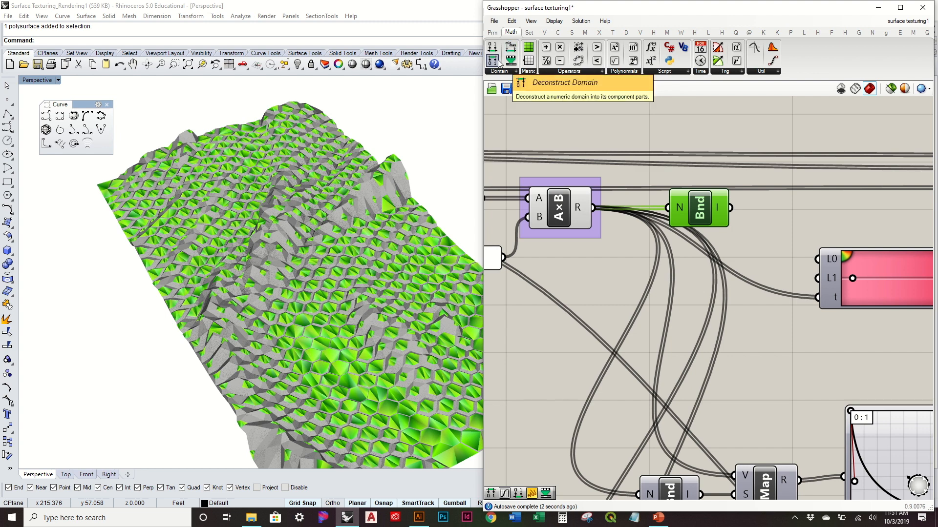
Add a Deconstruct Domain component, wire the Bounds domain into its I input and place it close beside Bounds
left_click_drag(510, 47, 809, 197)
right_click_drag(809, 198, 625, 214)
left_click_drag(547, 224, 592, 210)
mouse_move(535, 227)
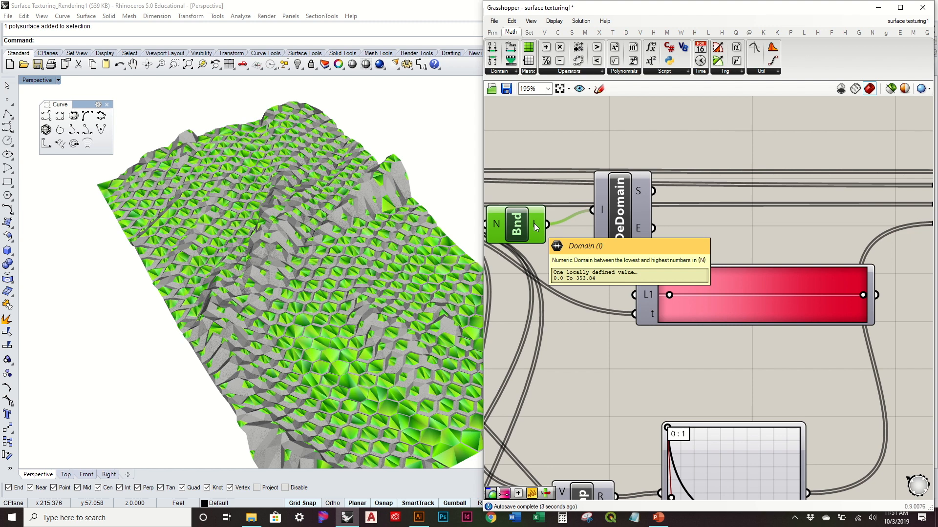
left_click_drag(631, 209, 600, 223)
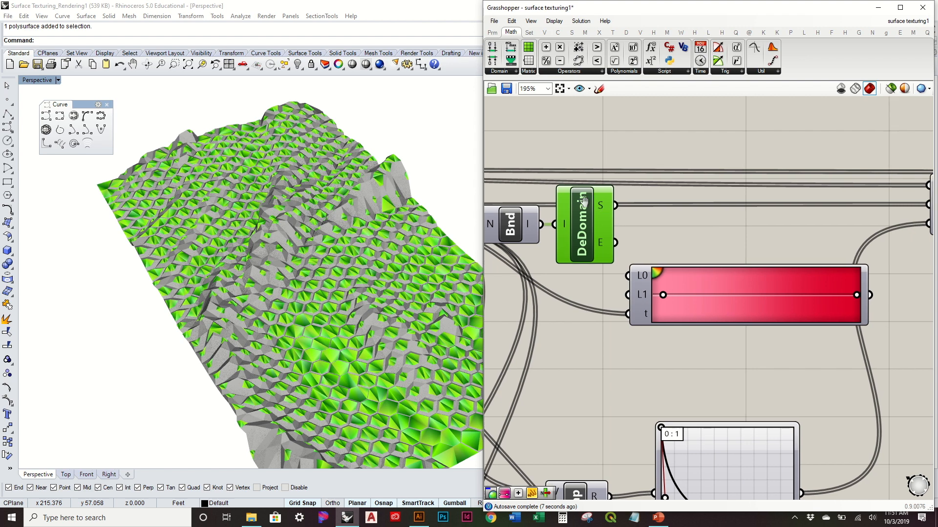
Wire the deconstructed domain's start into the gradient's L0 input and its end into L1, moving the gradient farther along
right_click_drag(727, 273, 694, 273)
left_click_drag(694, 272, 760, 269)
left_click_drag(589, 205, 675, 259)
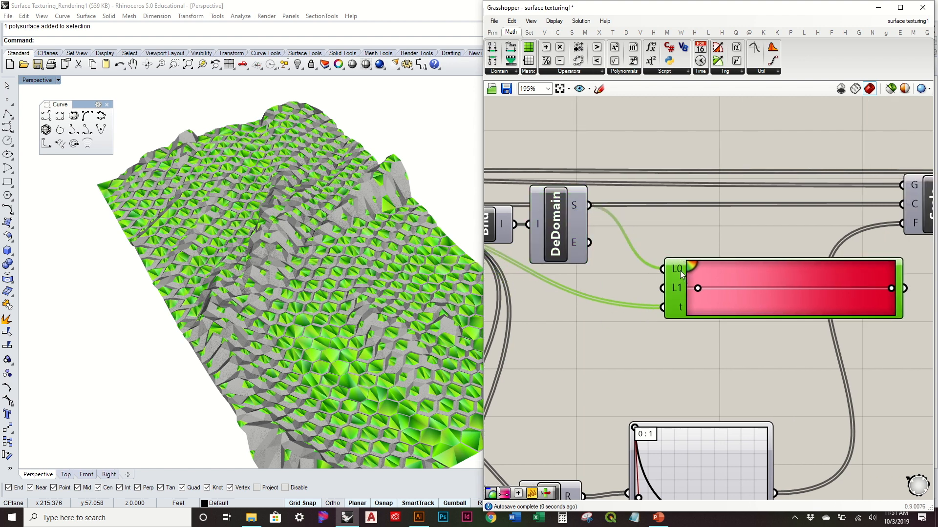
left_click_drag(588, 242, 663, 288)
Move the Bounds, Deconstruct Domain and Gradient components together to the space below the Mesh and Mesh Colours chain
scroll(744, 277, "down", 4)
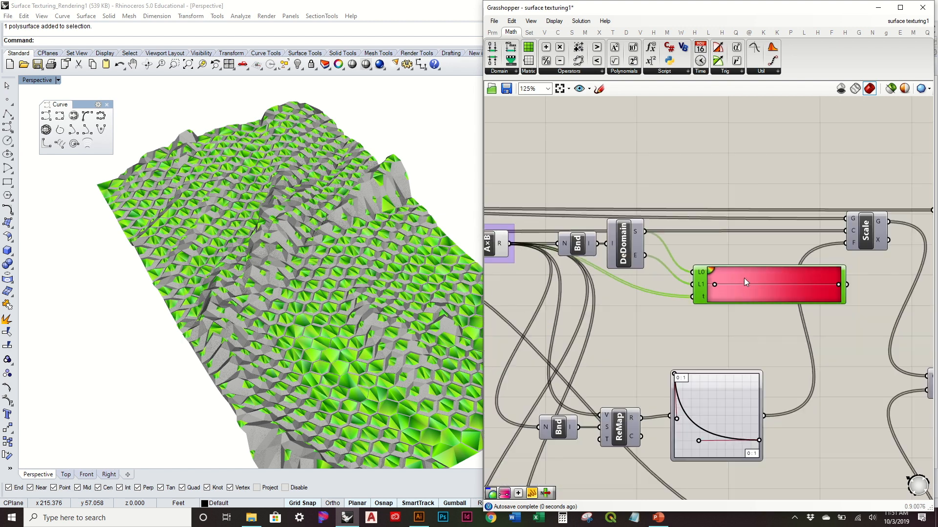
scroll(743, 277, "down", 1)
left_click_drag(743, 315, 617, 247)
scroll(702, 273, "down", 2)
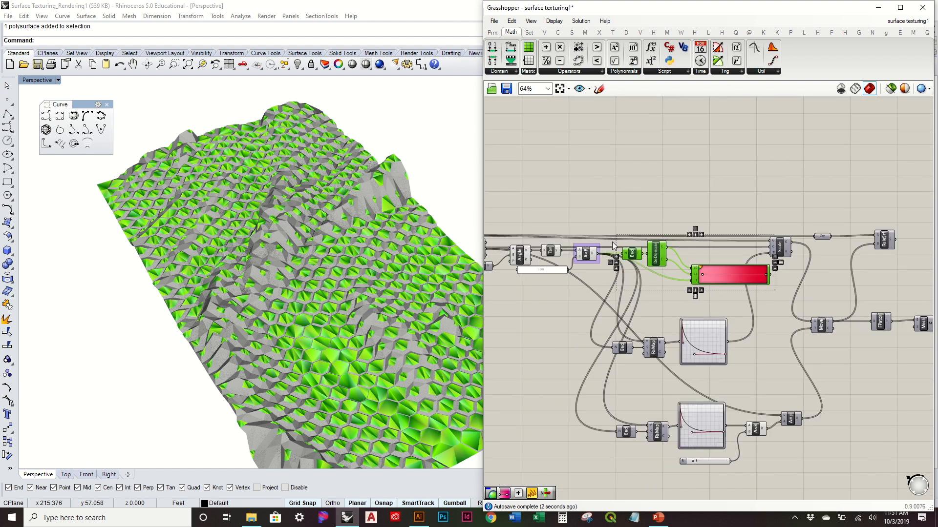
left_click_drag(702, 273, 875, 369)
left_click(883, 324)
Wire the gradient output into the C input of the Mesh Colours component and check the cap colours in the viewport
right_click_drag(883, 323, 790, 320)
scroll(791, 321, "up", 5)
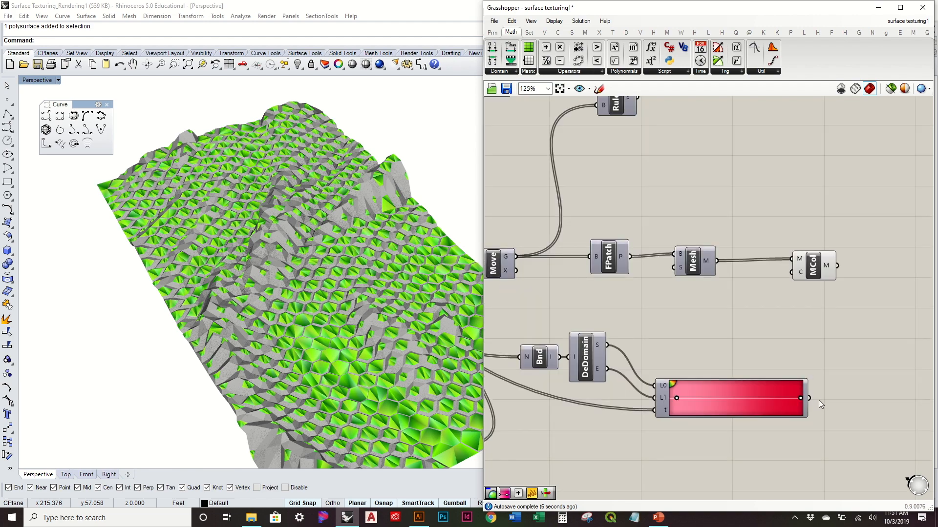
left_click_drag(808, 398, 791, 272)
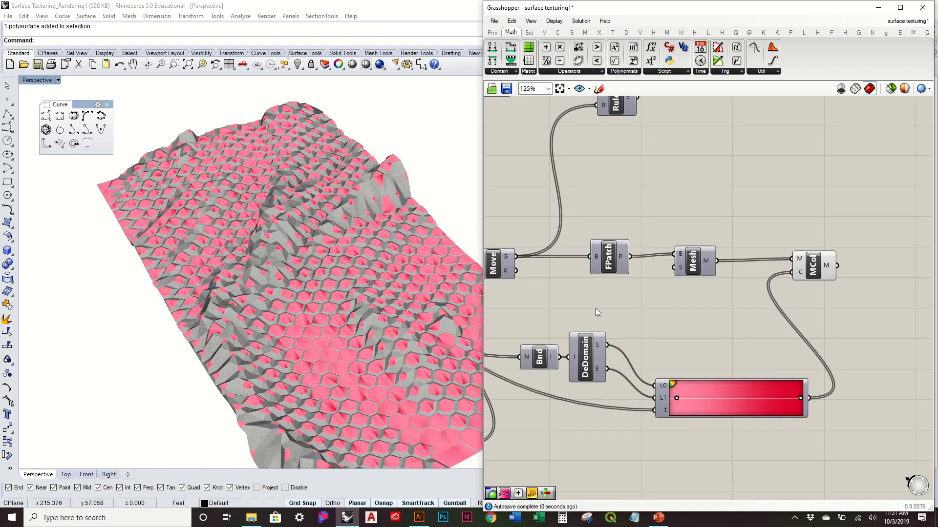
scroll(394, 304, "up", 3)
scroll(349, 308, "up", 5)
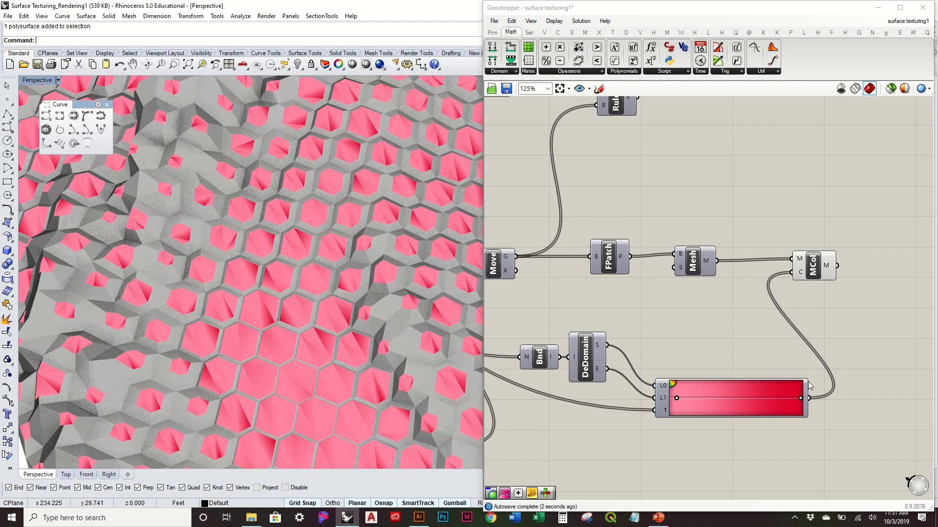
mouse_move(802, 275)
scroll(305, 296, "down", 6)
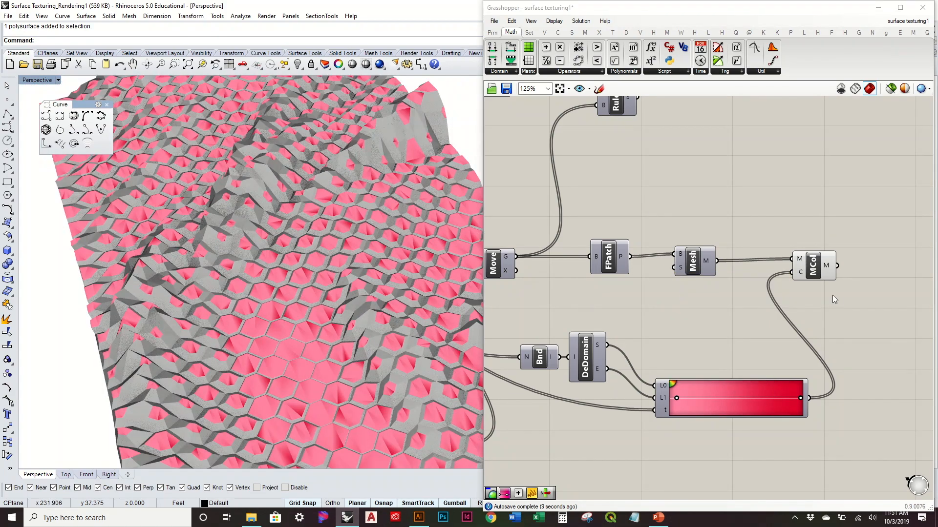
Move the Mesh Colours component farther from the Mesh component and inspect the data arriving at its C and M inputs
left_click_drag(814, 272, 853, 277)
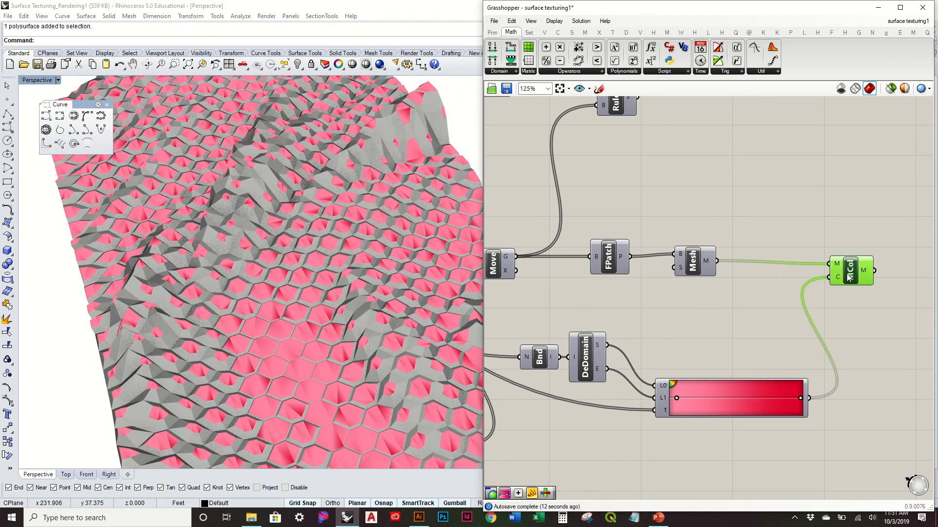
mouse_move(838, 277)
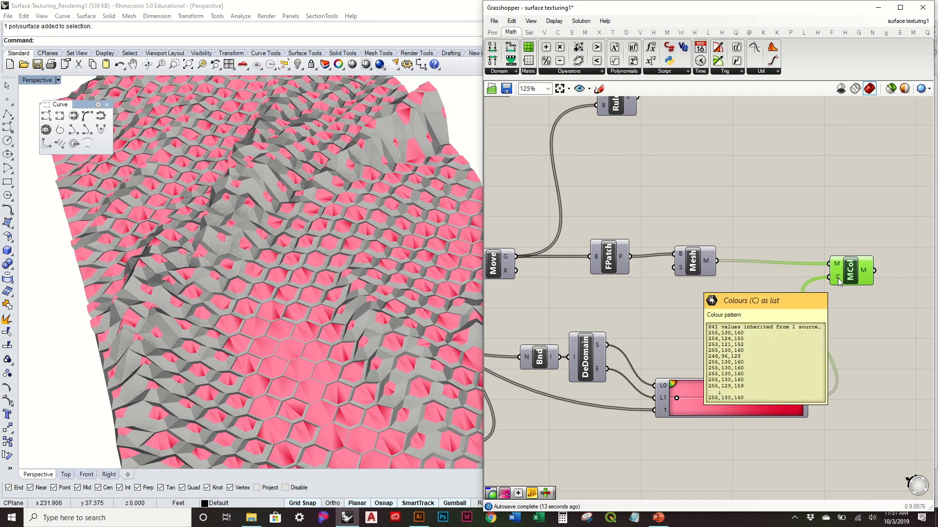
right_click_drag(831, 311, 740, 315)
left_click_drag(769, 287, 791, 287)
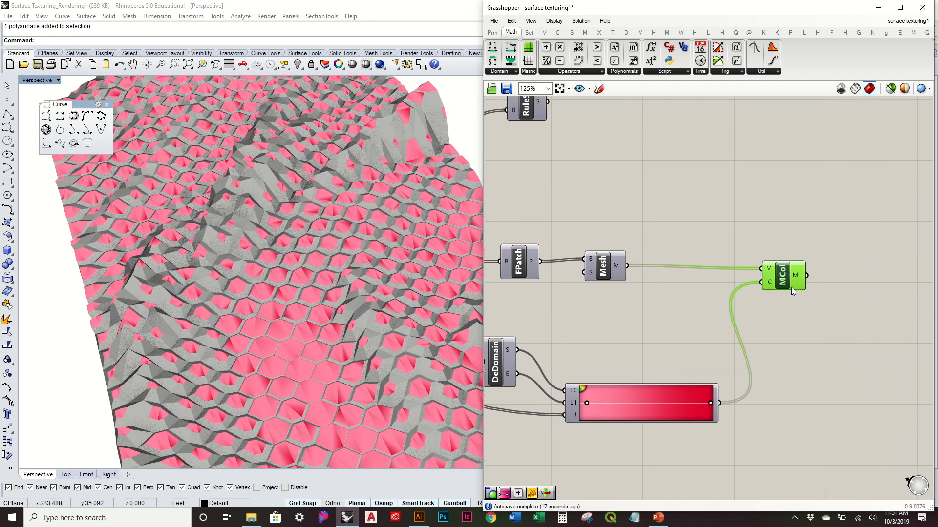
left_click(730, 228)
left_click_drag(784, 277, 796, 273)
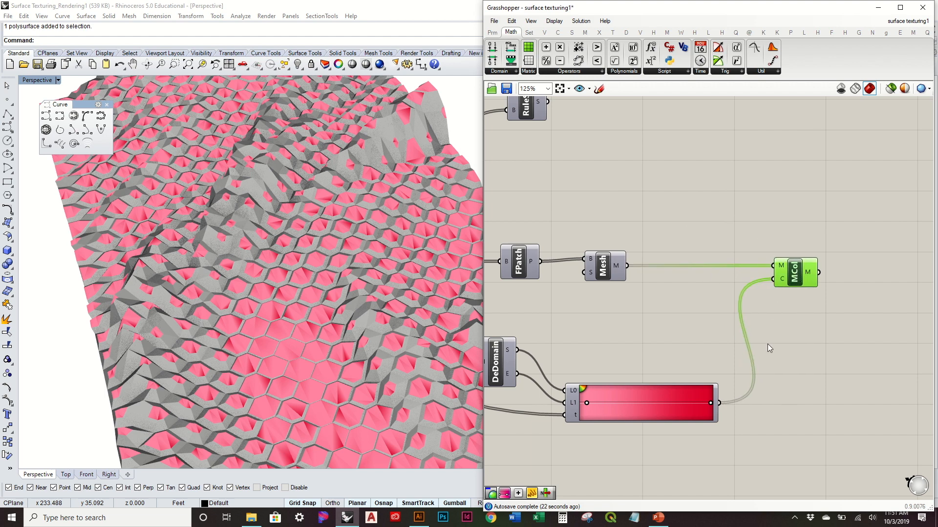
mouse_move(784, 280)
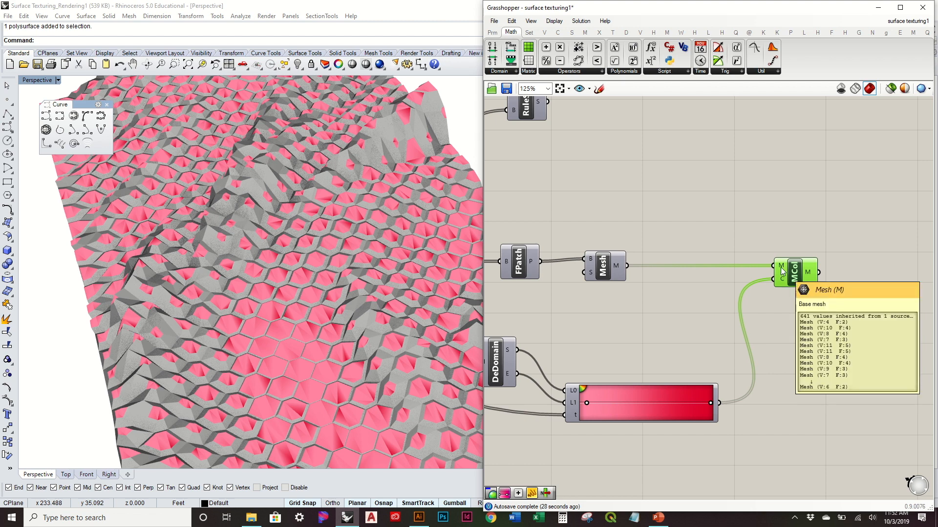
Lock the solver, graft the M and C inputs of the Mesh Colours component, and unlock the solver
right_click(713, 279)
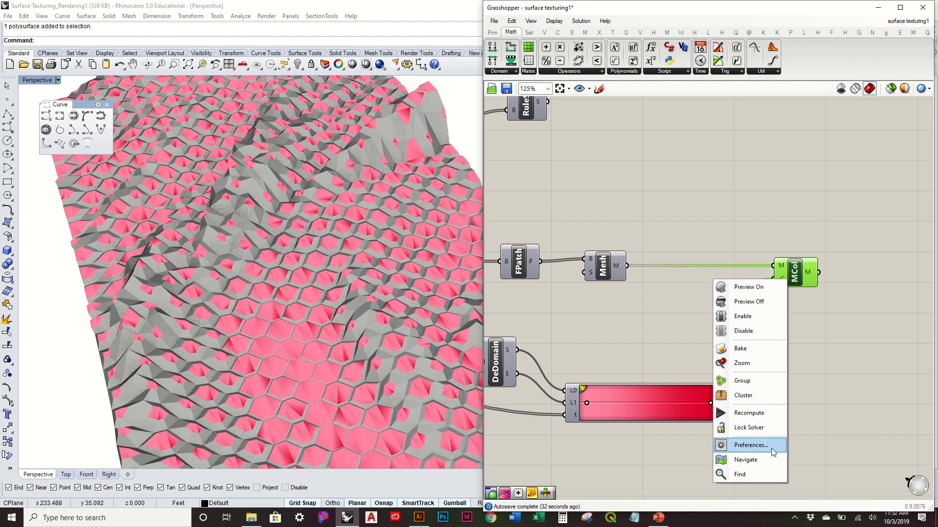
left_click(760, 425)
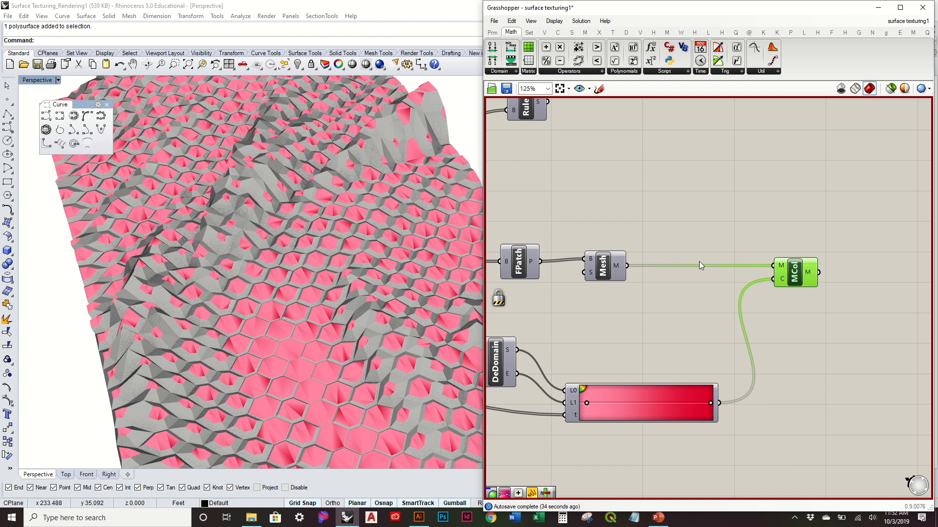
right_click(781, 269)
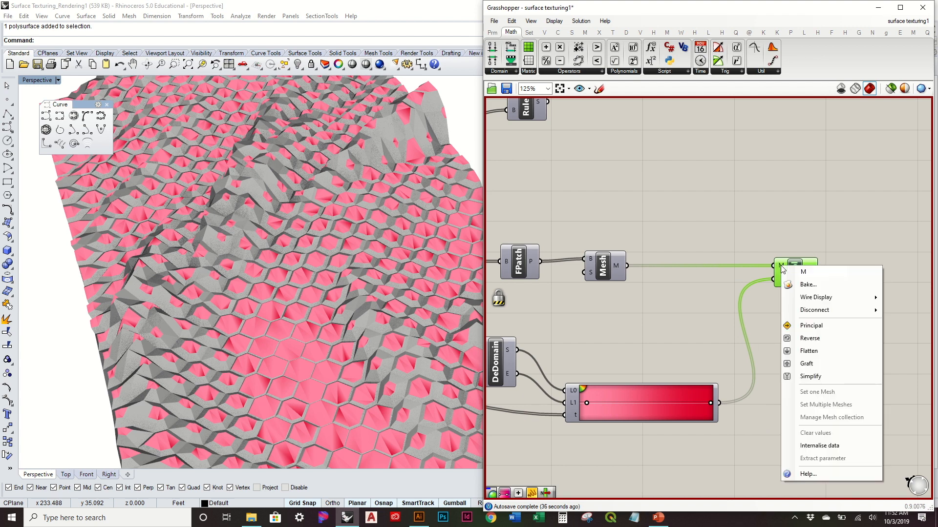
left_click(822, 362)
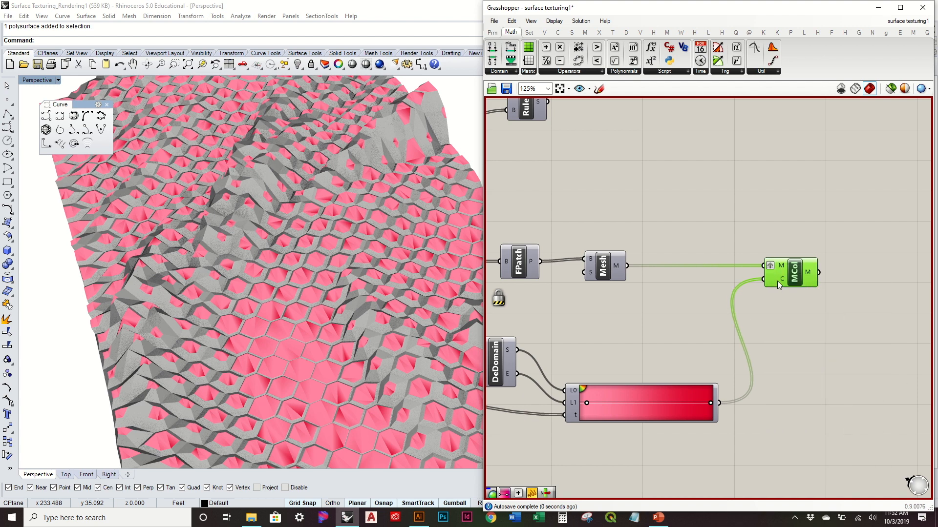
right_click(777, 281)
left_click(831, 356)
left_click(697, 308)
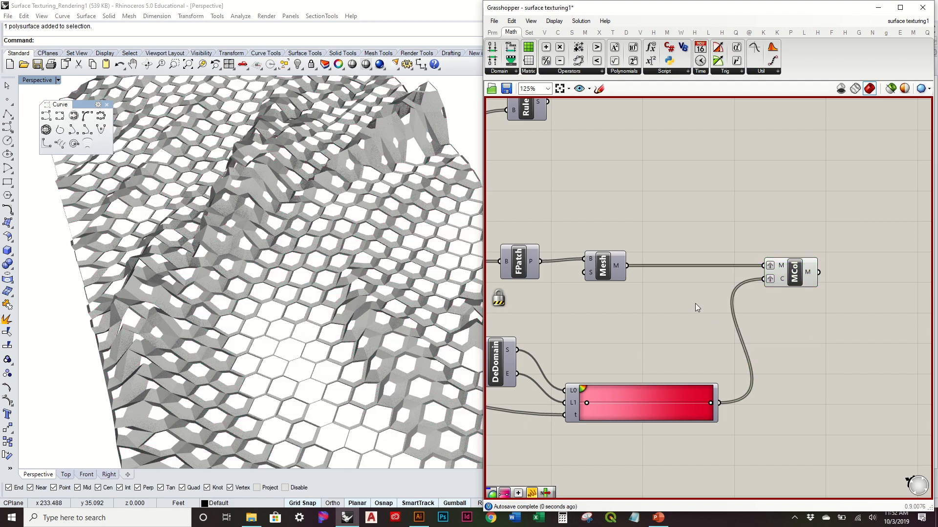
right_click(669, 298)
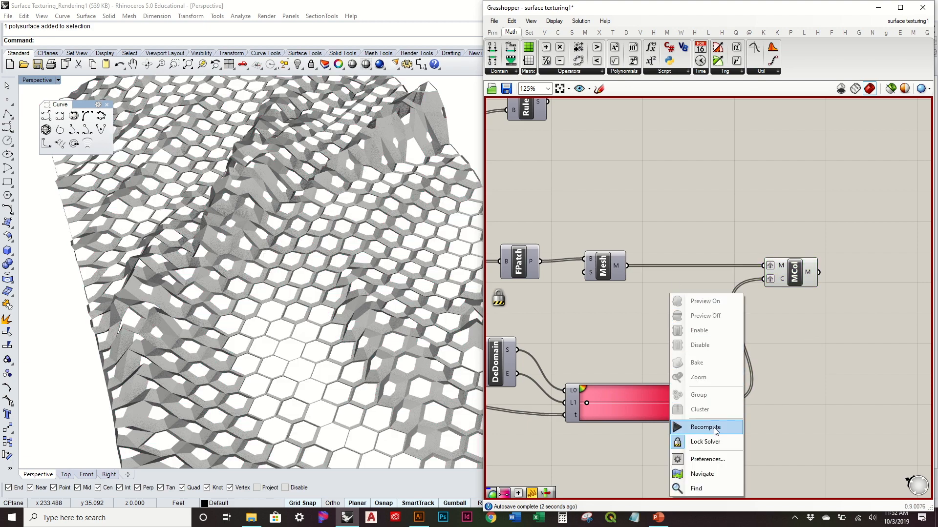
left_click(714, 445)
Examine the coloured hexagonal caps across the whole surface, including close-ups of the flat areas and steep peaks
right_click_drag(362, 306, 377, 335)
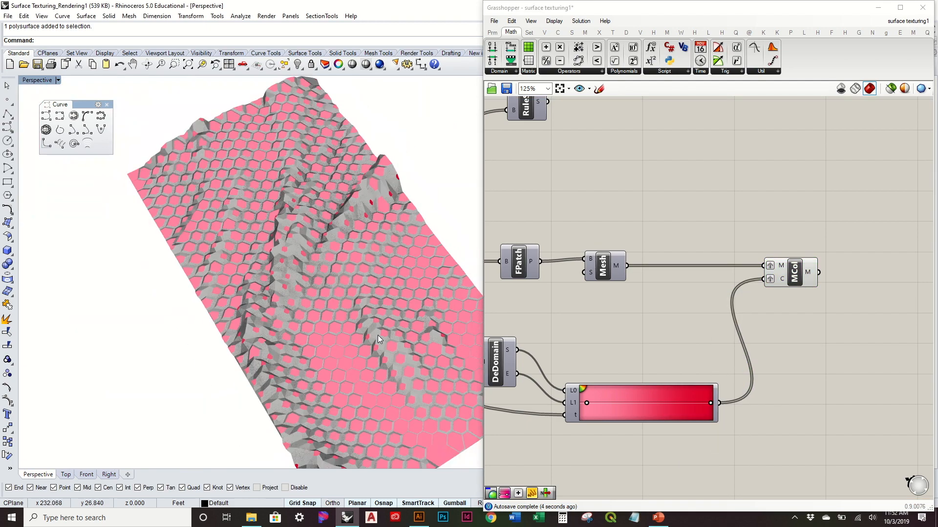
scroll(389, 389, "up", 6)
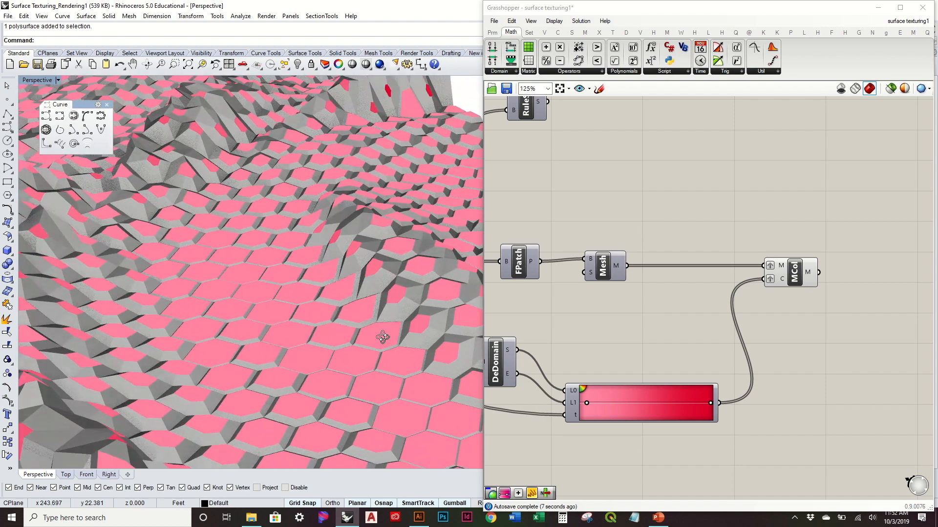
scroll(392, 361, "down", 5)
scroll(409, 203, "up", 4)
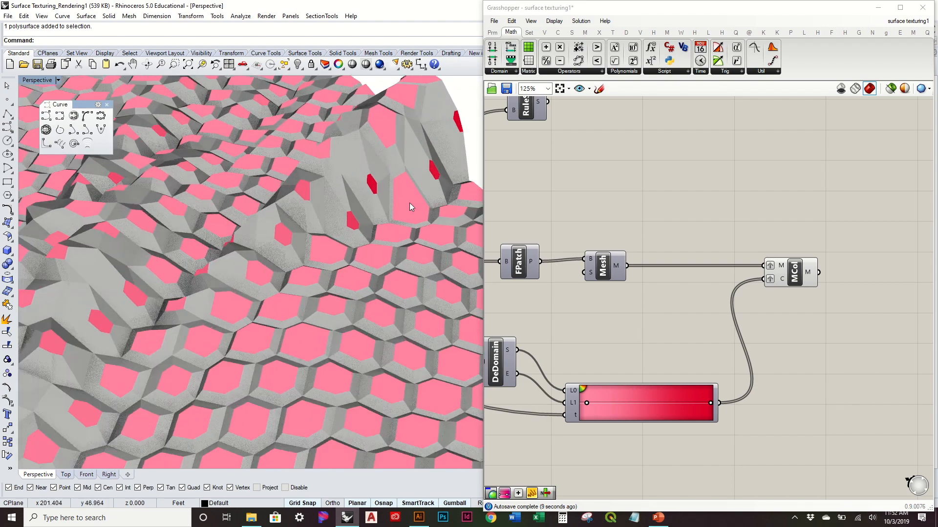
scroll(326, 165, "up", 3)
scroll(325, 165, "down", 2)
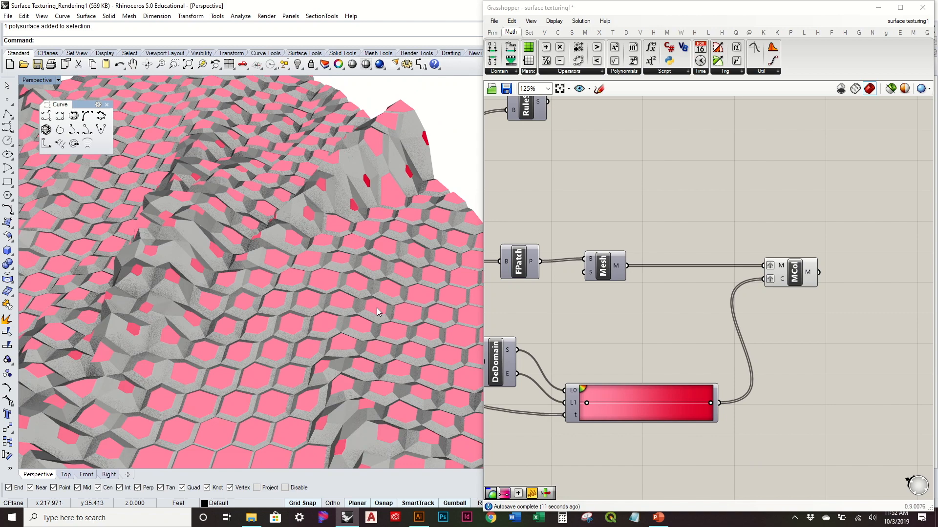
scroll(377, 308, "down", 3)
scroll(384, 327, "down", 2)
right_click_drag(376, 350, 422, 277)
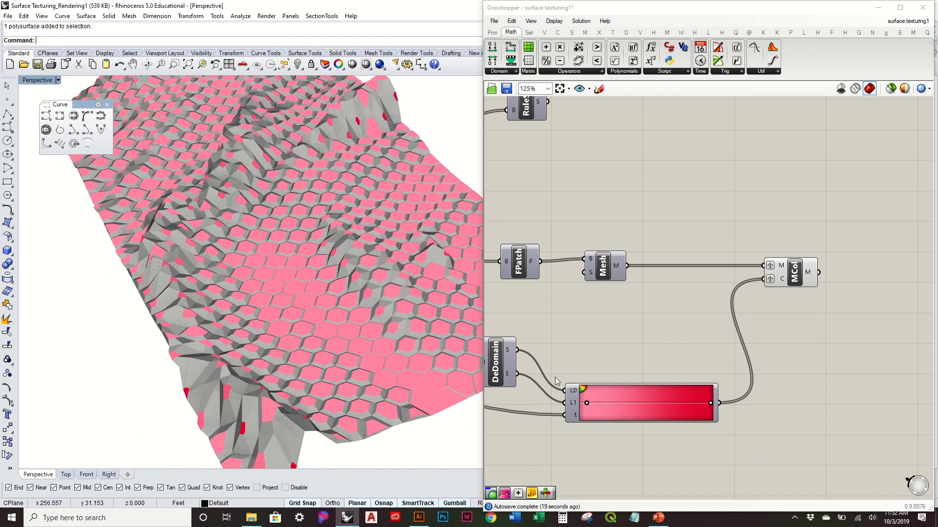
right_click_drag(467, 364, 445, 342)
Change the gradient's start grip colour to white by setting its saturation to 0
right_click(586, 403)
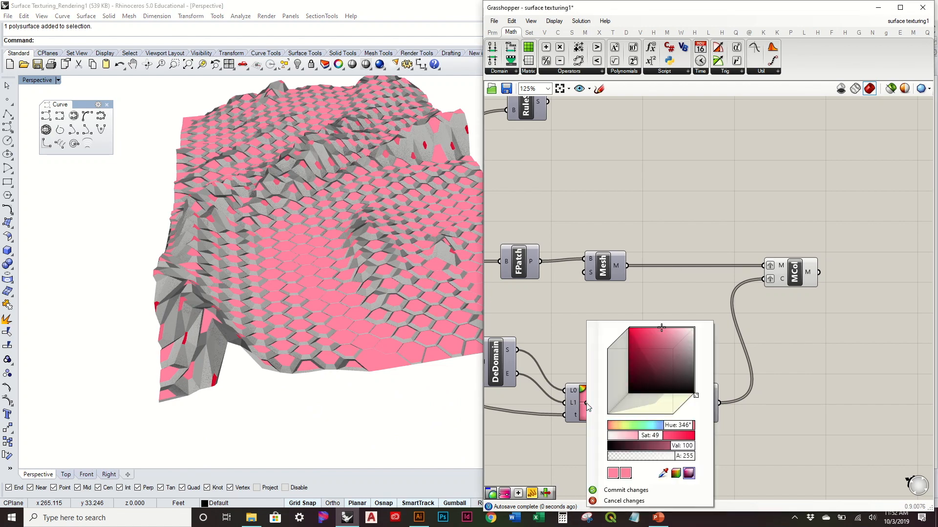
left_click_drag(648, 441, 578, 437)
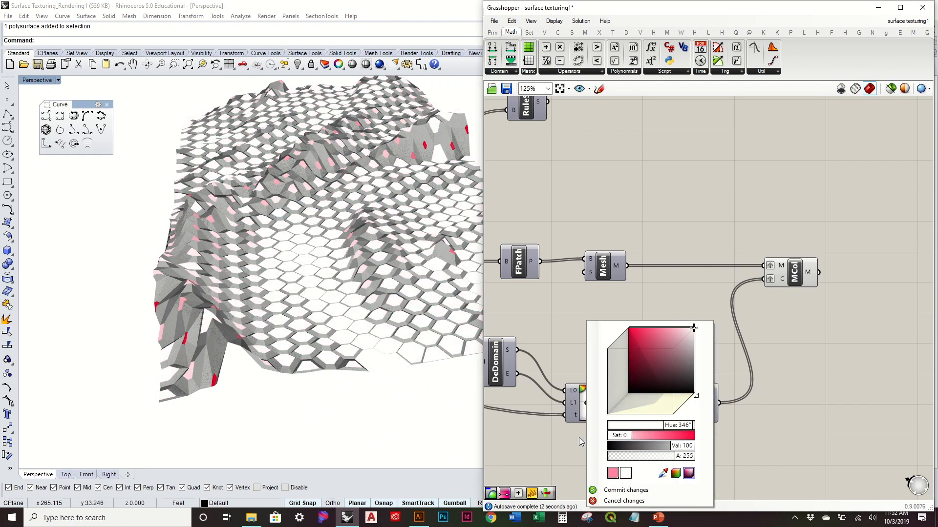
left_click(595, 491)
right_click_drag(318, 273, 359, 270)
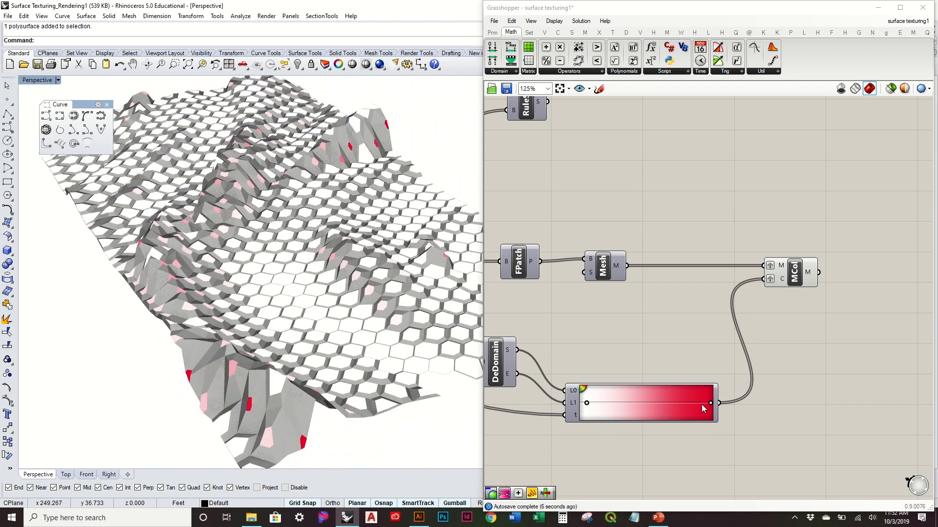
Move the gradient's red grip toward the white one, to the 18% position, checking the caps in the viewport
left_click_drag(710, 404, 625, 408)
right_click_drag(316, 205, 343, 229)
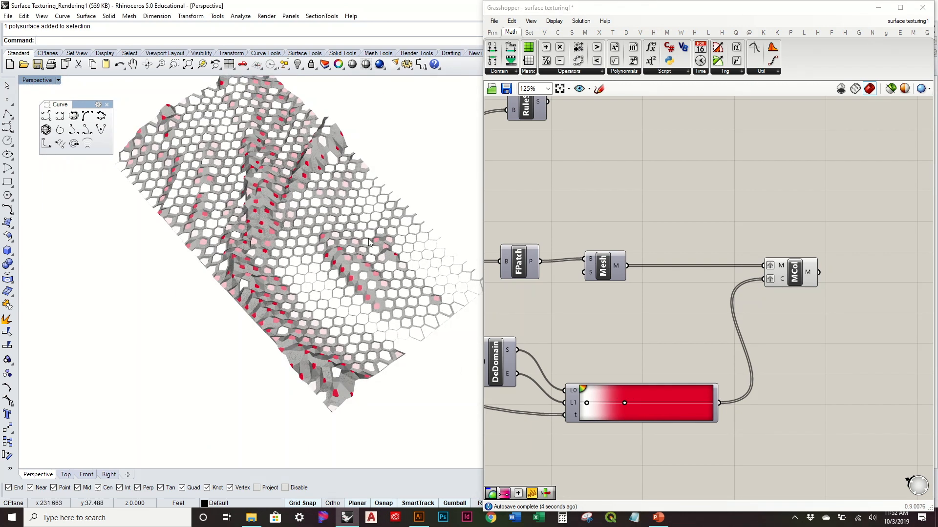
right_click_drag(228, 182, 237, 175)
scroll(610, 397, "up", 3)
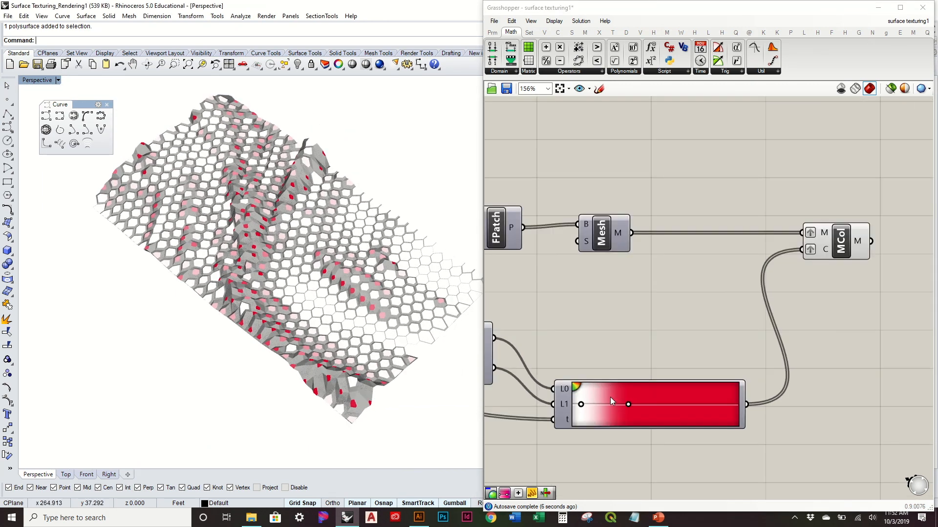
left_click_drag(632, 408, 601, 412)
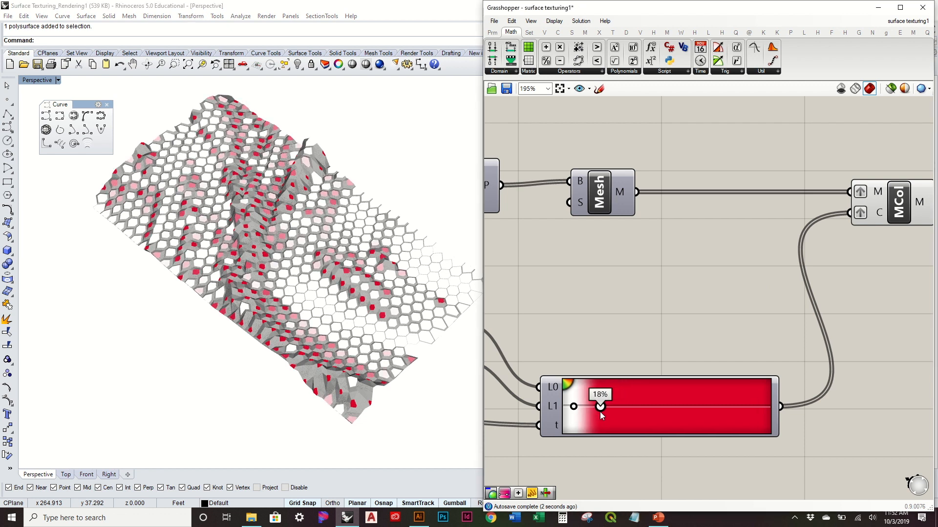
Move the white grip to the very start of the gradient and add a new grip at the 9% position
left_click_drag(574, 407, 543, 411)
right_click_drag(282, 281, 286, 317)
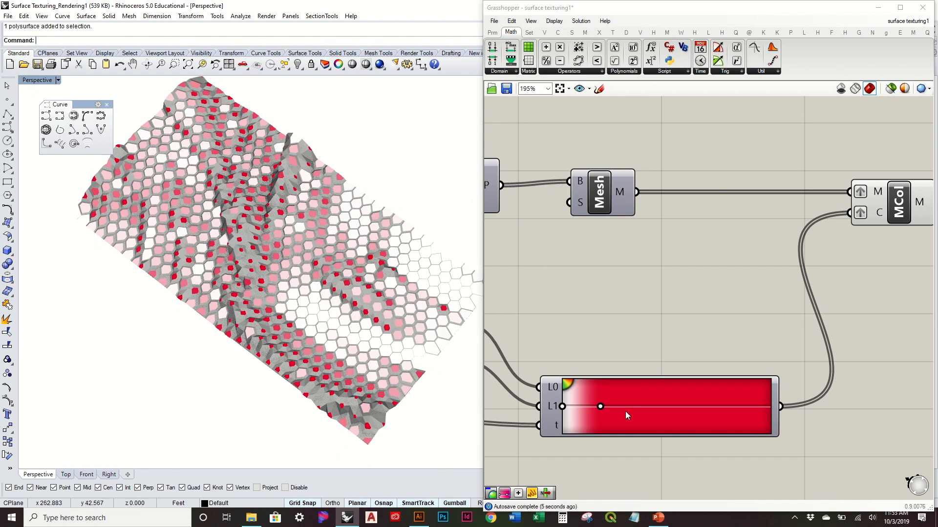
left_click(567, 386)
left_click_drag(568, 409, 583, 411)
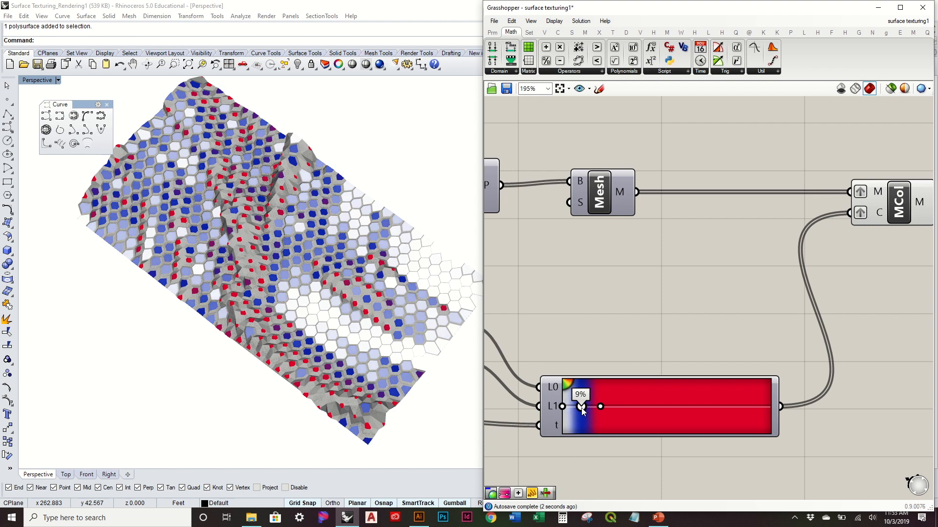
Recolour the gradient's 9% grip to magenta with hue 317° and value 91
double_click(581, 407)
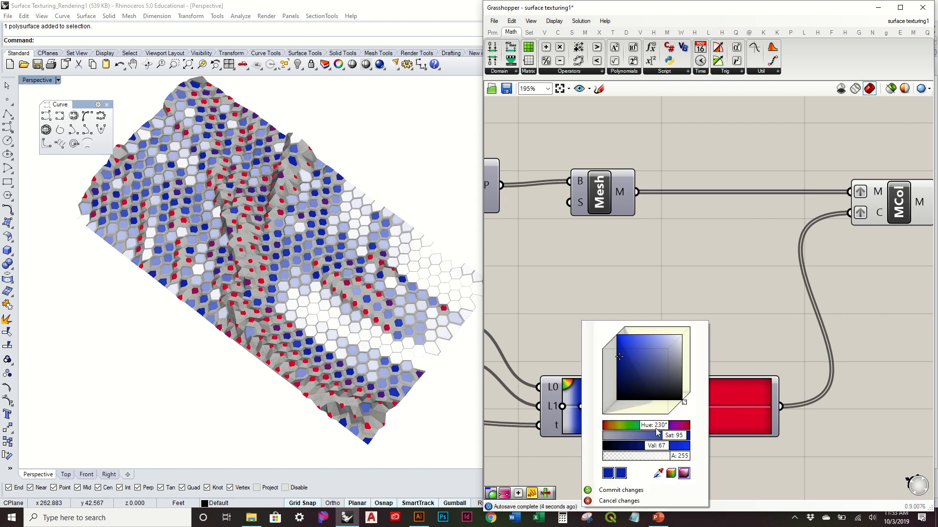
left_click_drag(660, 429, 671, 430)
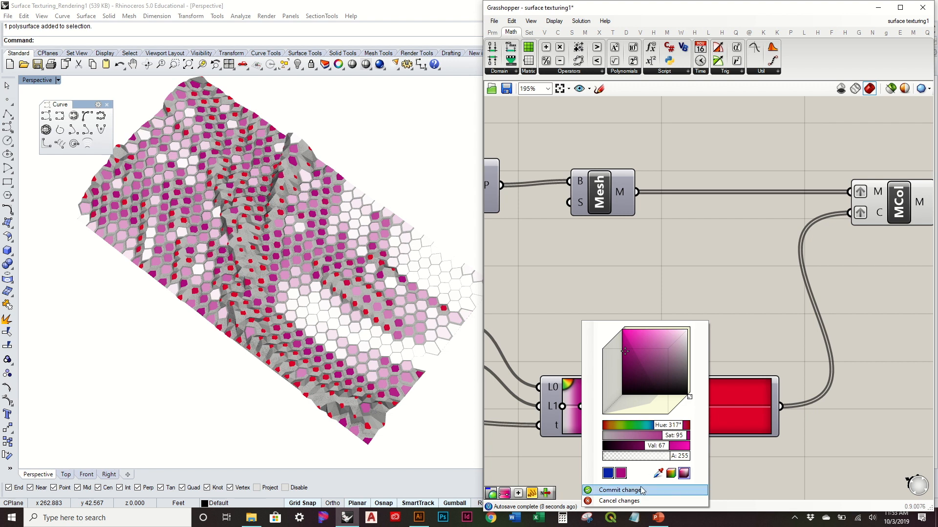
left_click_drag(661, 447, 674, 454)
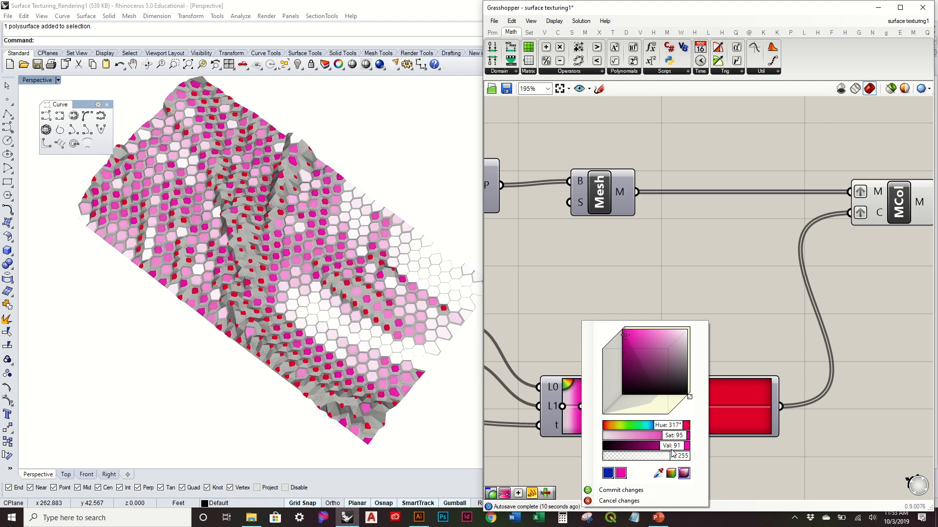
left_click(620, 490)
Recolour the gradient's red grip to purple with hue 283° and value 100
right_click(600, 407)
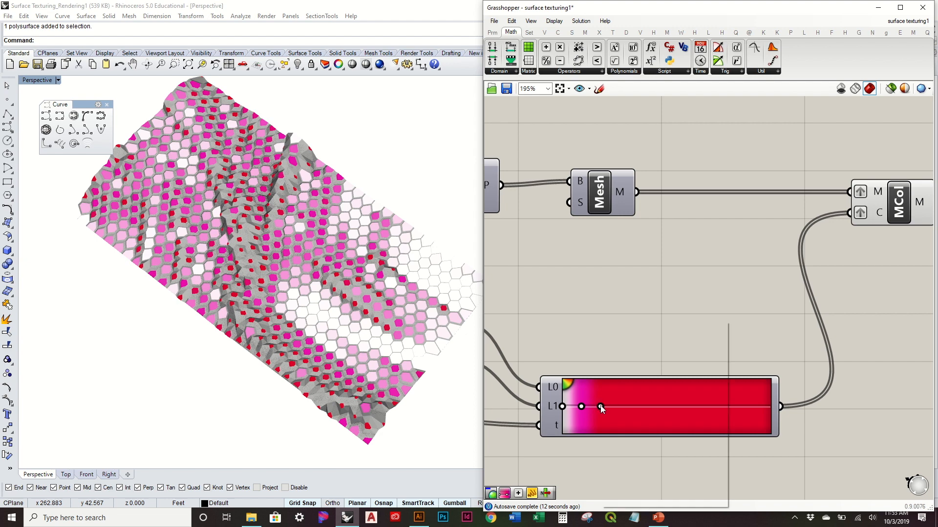
left_click_drag(686, 427, 676, 428)
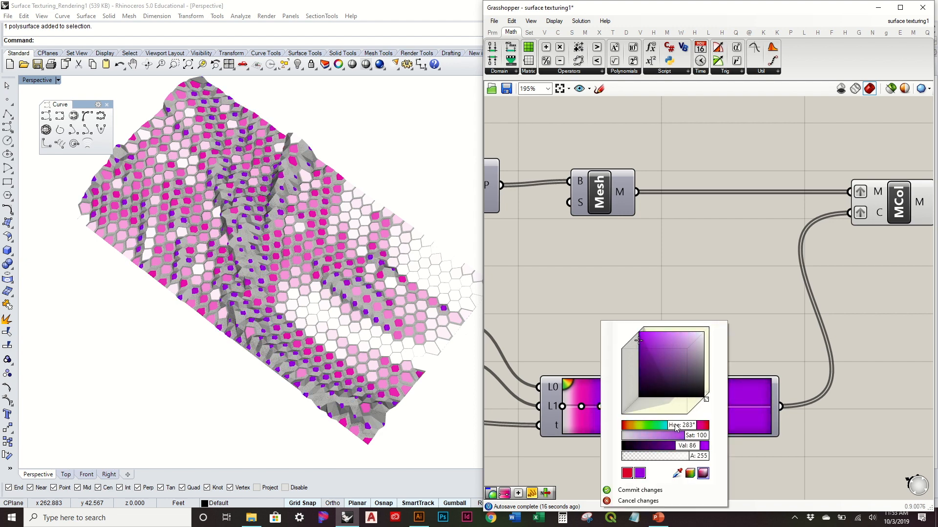
left_click_drag(695, 450, 722, 450)
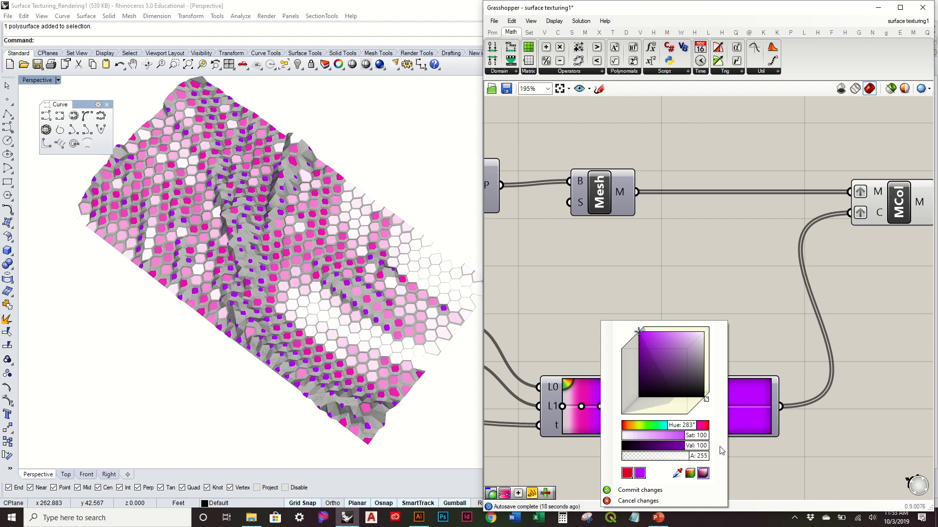
left_click(635, 490)
Spread the gradient's grips apart, moving the purple and magenta ones farther from the start and the white one slightly inward
right_click_drag(313, 259, 340, 261)
scroll(341, 262, "up", 6)
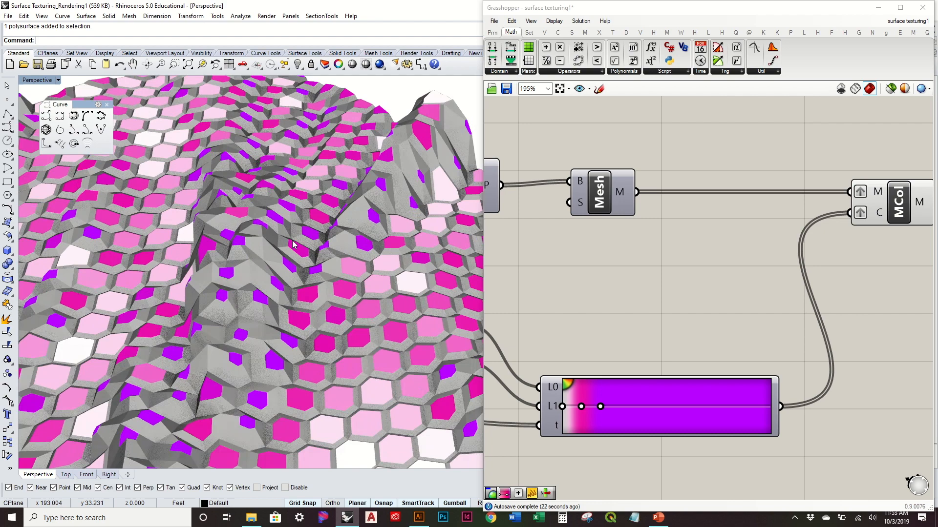
scroll(353, 309, "down", 5)
right_click_drag(353, 309, 299, 220)
scroll(375, 364, "down", 3)
scroll(298, 219, "up", 8)
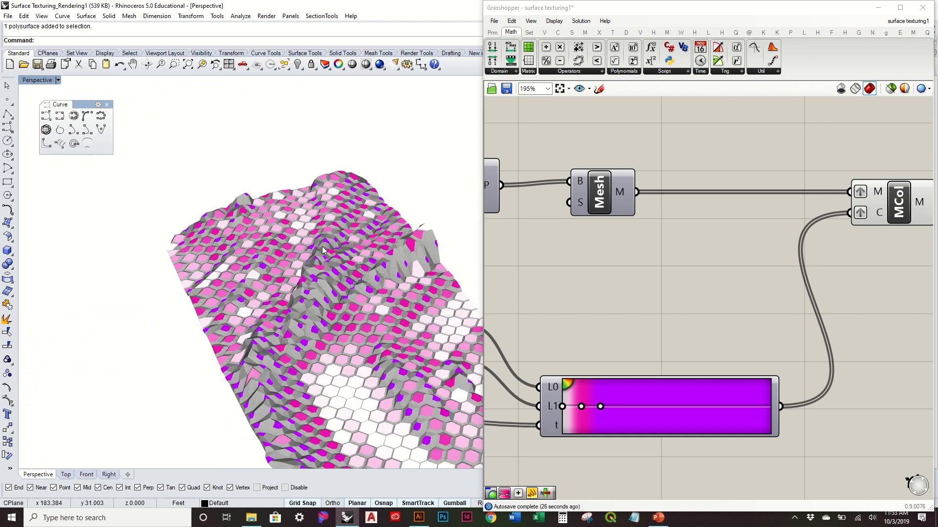
scroll(574, 386, "up", 3)
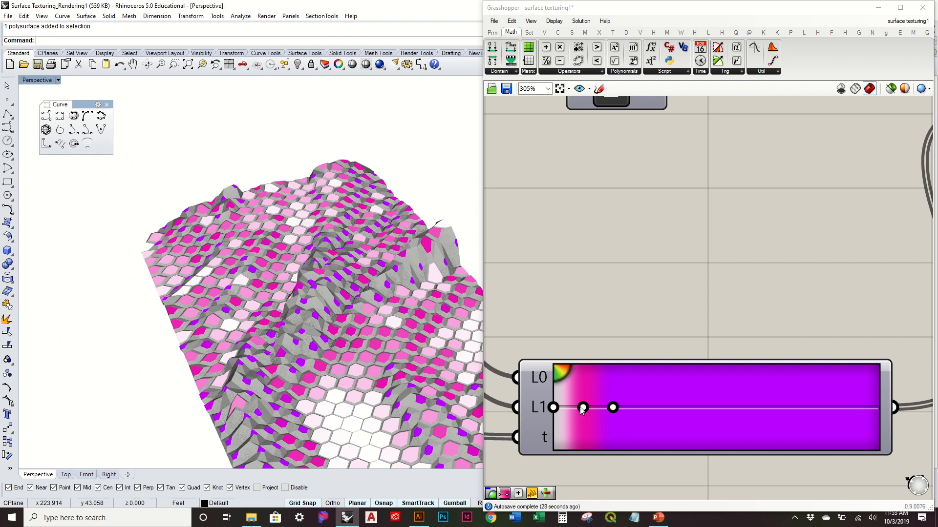
scroll(382, 343, "down", 3)
left_click_drag(553, 408, 785, 405)
scroll(594, 407, "up", 3)
left_click_drag(593, 409, 637, 419)
scroll(382, 302, "up", 5)
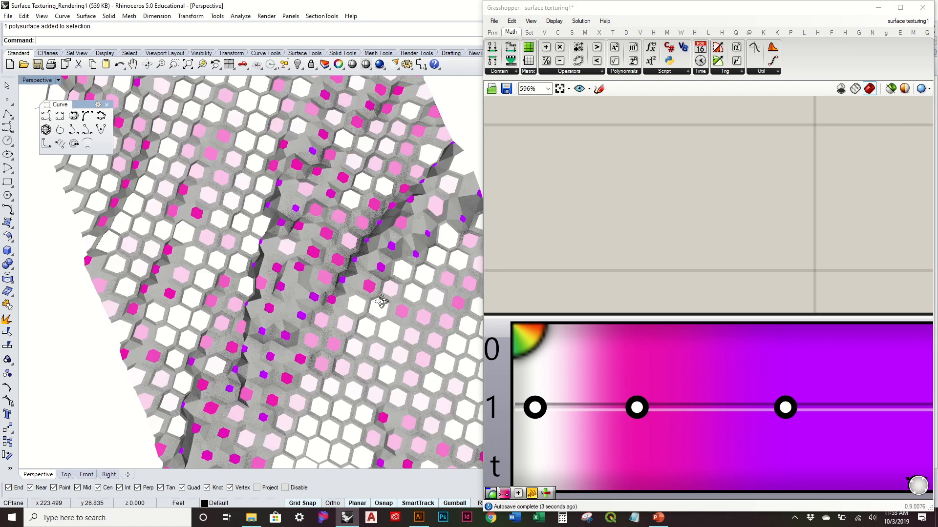
Examine the white, magenta and purple caps across the whole surface for how the colours follow the slopes
scroll(382, 302, "down", 6)
right_click_drag(382, 301, 376, 231)
right_click_drag(284, 219, 311, 241)
scroll(340, 307, "up", 5)
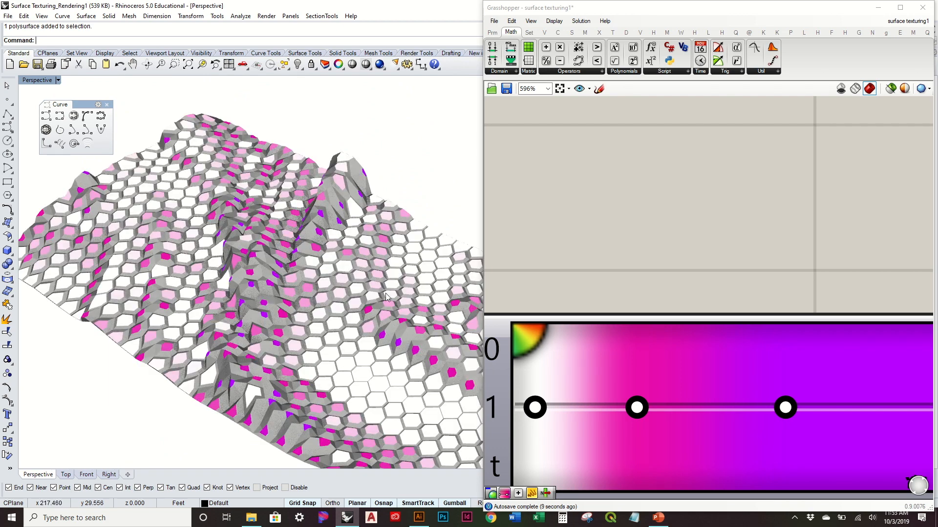
scroll(340, 268, "down", 5)
scroll(587, 258, "down", 4)
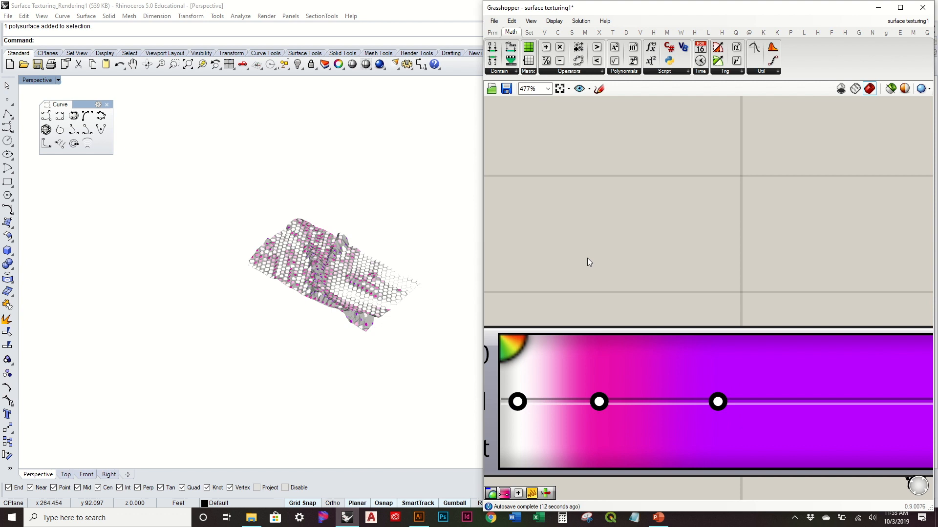
Bake the coloured cap meshes from the Mesh Colours component to Layer 02, with colour by layer
right_click_drag(752, 252, 682, 359)
scroll(681, 359, "down", 2)
left_click_drag(805, 258, 797, 256)
right_click_drag(355, 277, 356, 313)
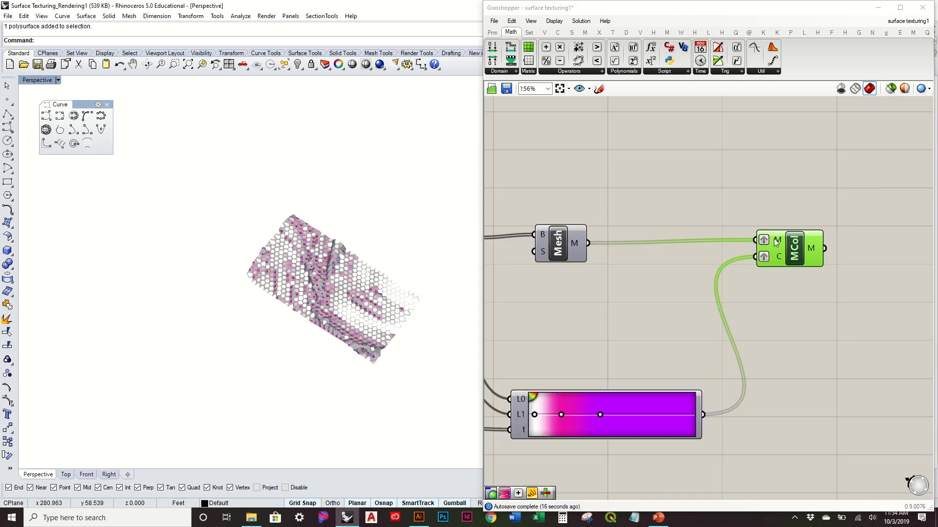
mouse_move(778, 244)
right_click(793, 252)
left_click(841, 299)
left_click(831, 240)
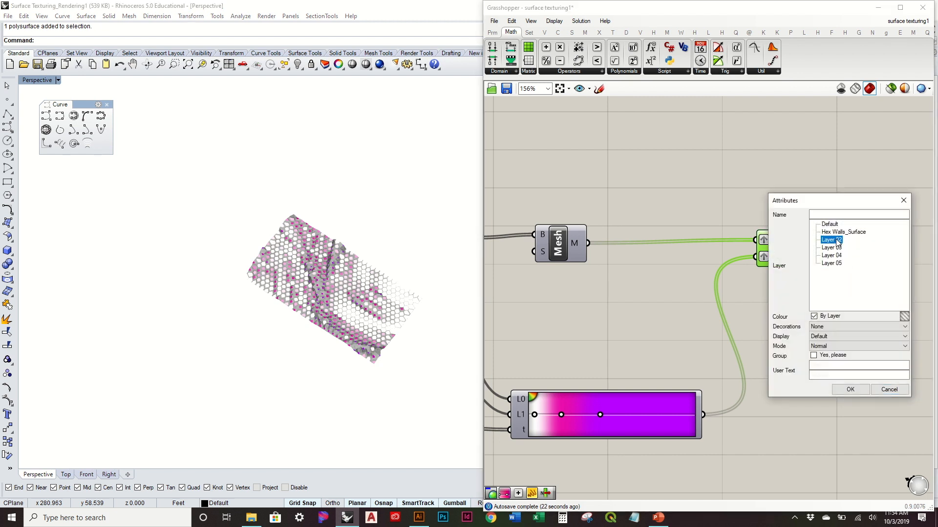
left_click(849, 390)
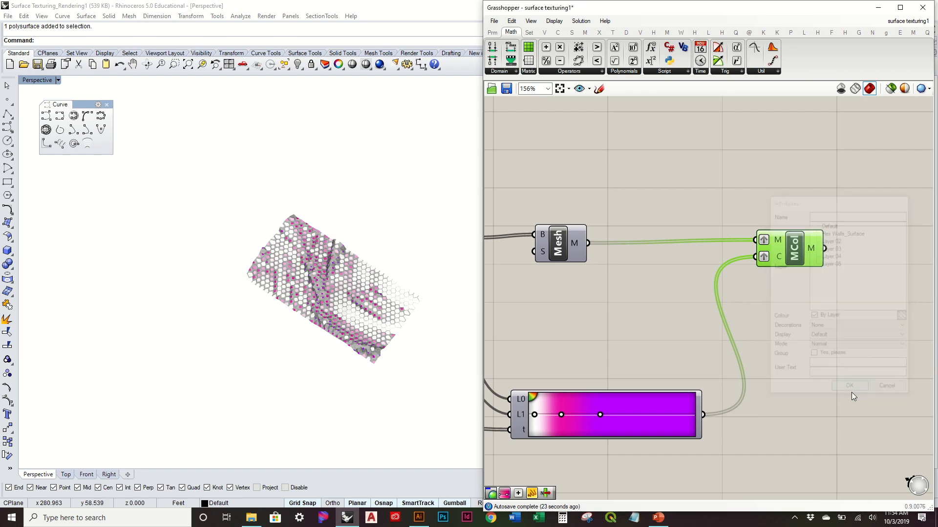
Turn off the Mesh Colours component's preview and minimise Grasshopper to return to Rhino
right_click(796, 258)
left_click(808, 270)
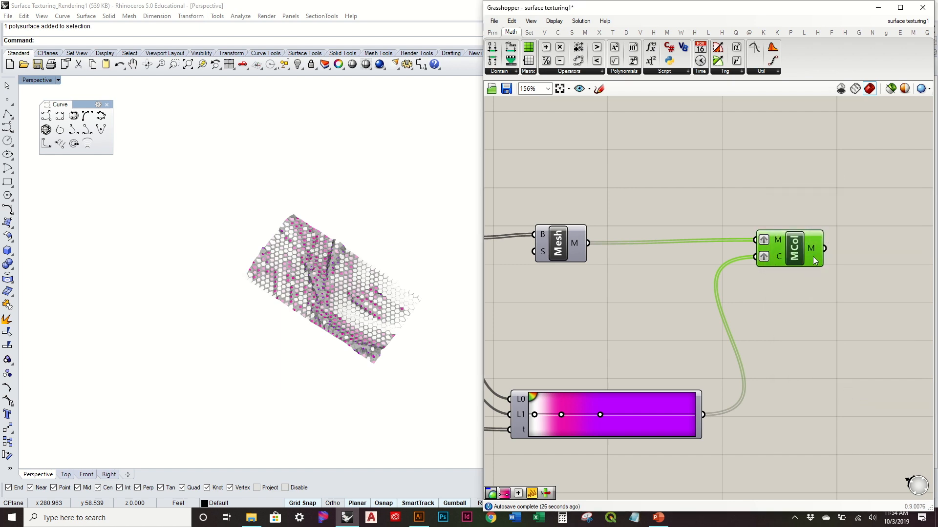
left_click(879, 9)
Try lifting one baked hexagonal cap off the surface, and undo the move
right_click_drag(430, 273, 364, 201)
scroll(365, 201, "up", 4)
scroll(364, 201, "up", 5)
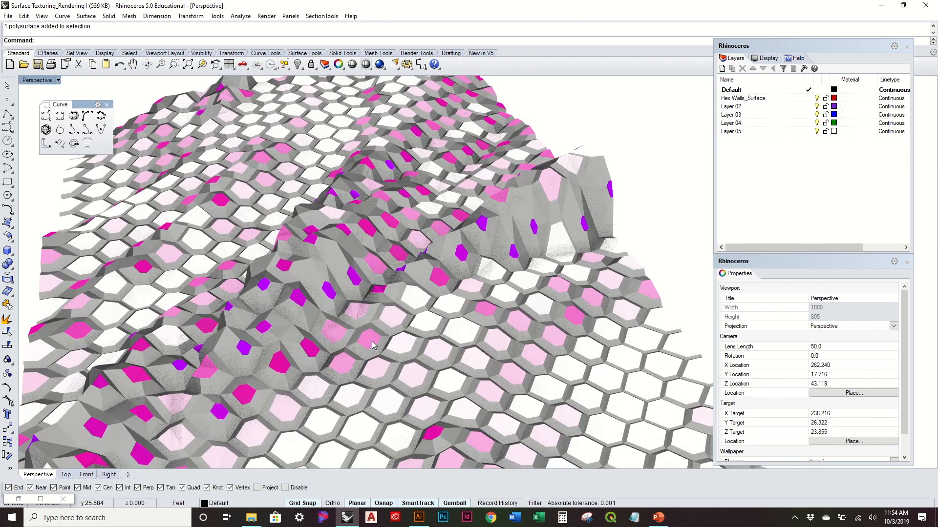
left_click(374, 345)
right_click_drag(421, 324, 441, 325)
left_click(445, 374)
left_click_drag(438, 352, 438, 299)
left_click(469, 276)
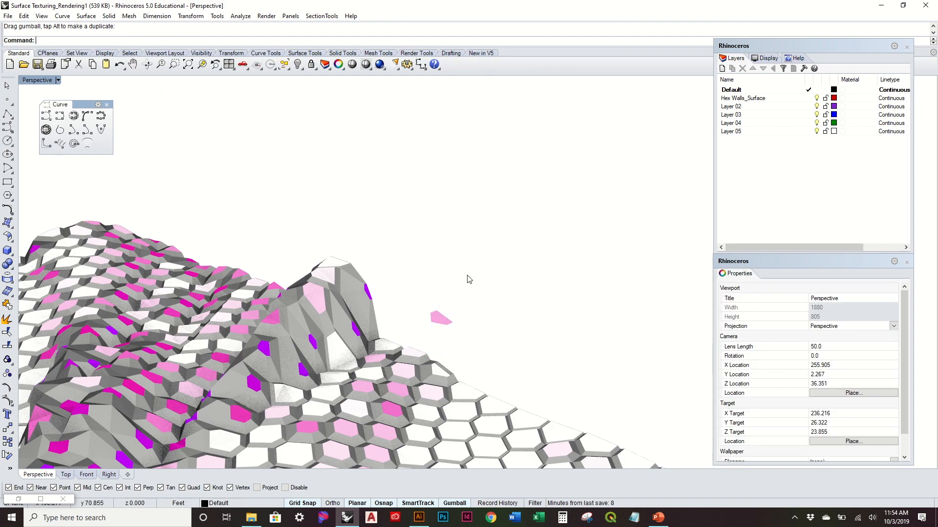
right_click_drag(469, 276, 463, 290)
key("ctrl+z")
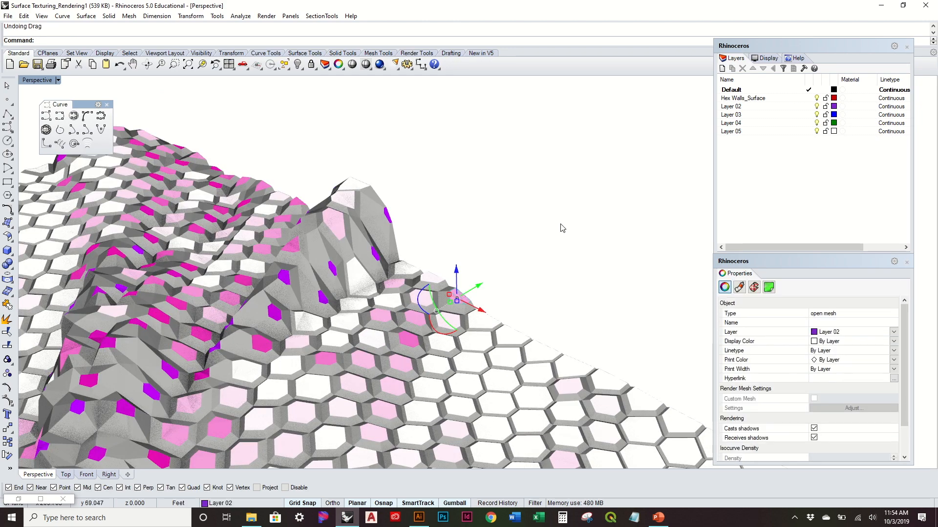
Rename Layer 02 as Colored Hex Mesh
left_click(561, 227)
scroll(427, 242, "down", 6)
right_click_drag(446, 261, 479, 329)
scroll(423, 439, "down", 6)
right_click_drag(486, 374, 425, 245, "shift")
left_click(738, 107)
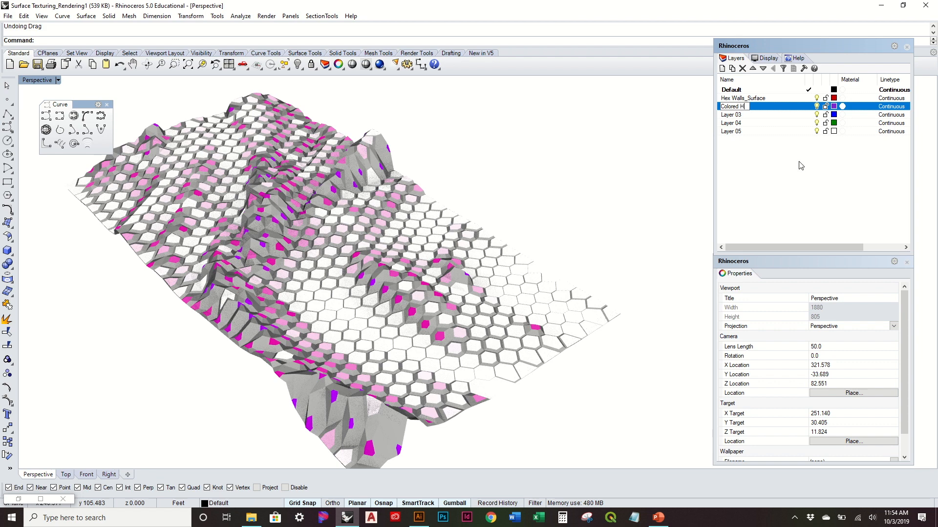
type("sh")
key("Return")
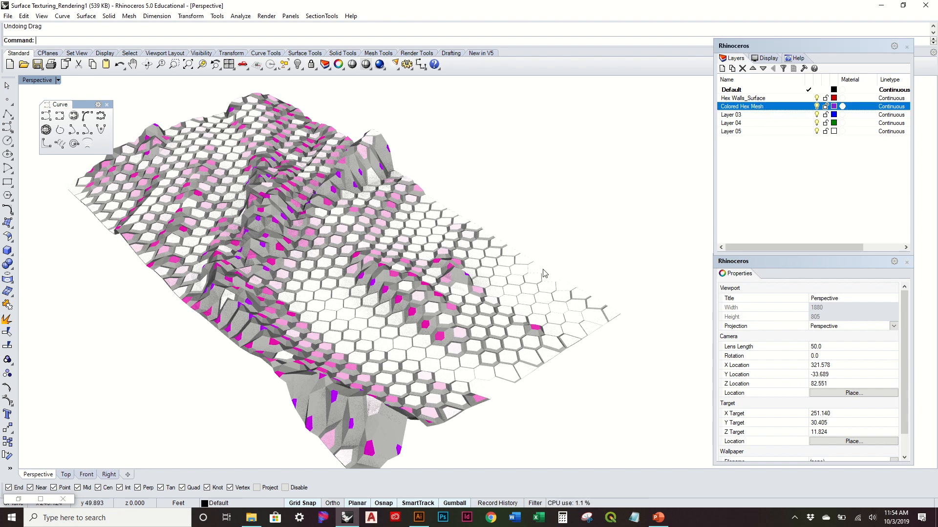
Set the perspective viewport to the NE isometric view
right_click_drag(405, 334, 470, 307, "shift")
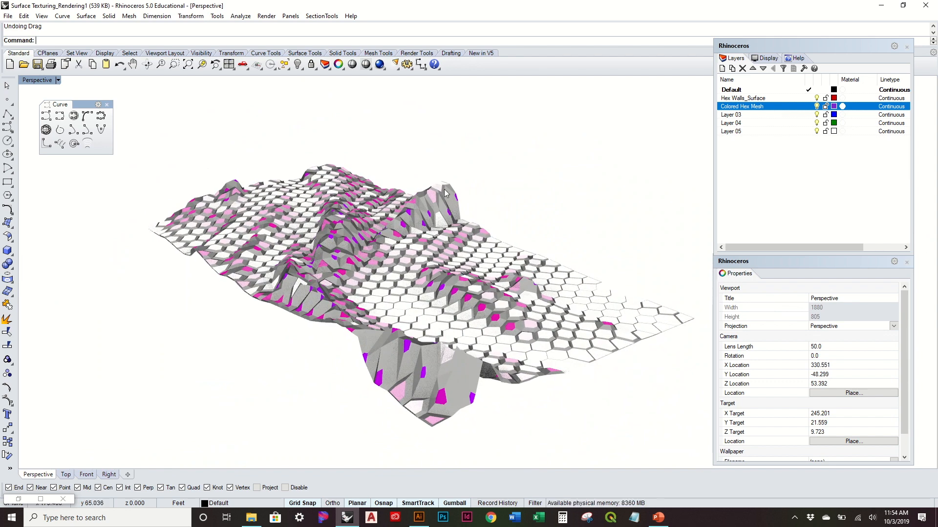
right_click_drag(446, 192, 486, 268)
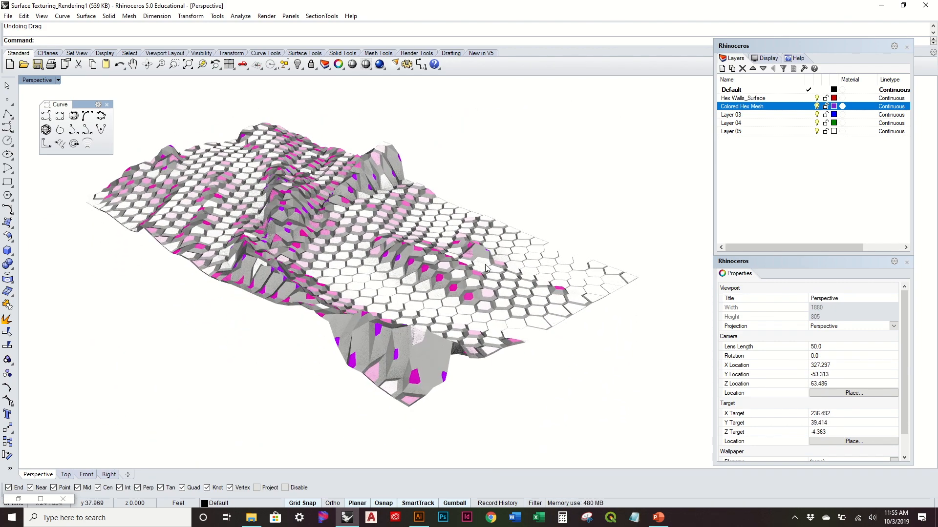
right_click(38, 472)
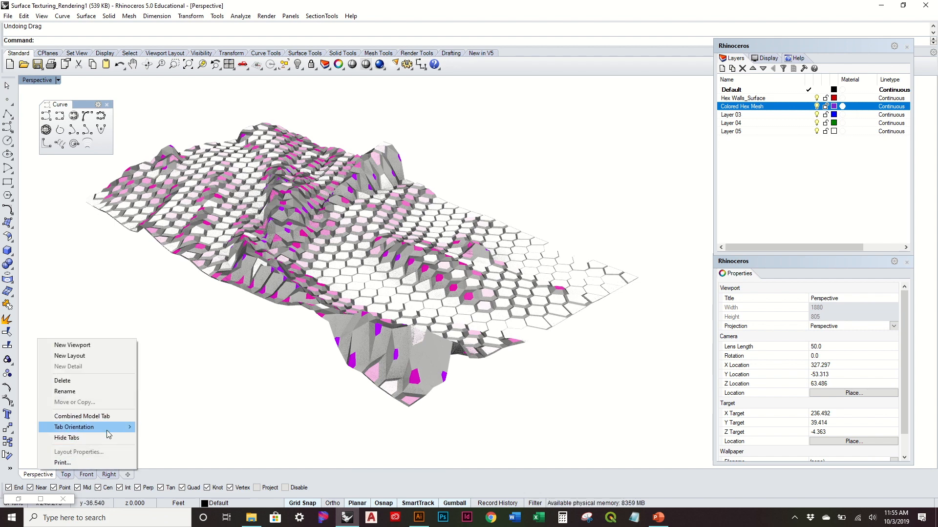
left_click(39, 80)
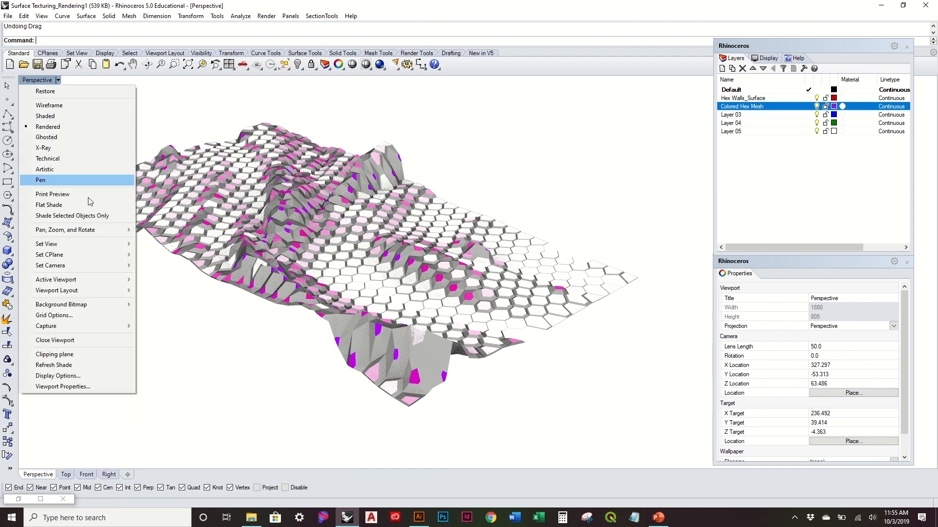
mouse_move(122, 249)
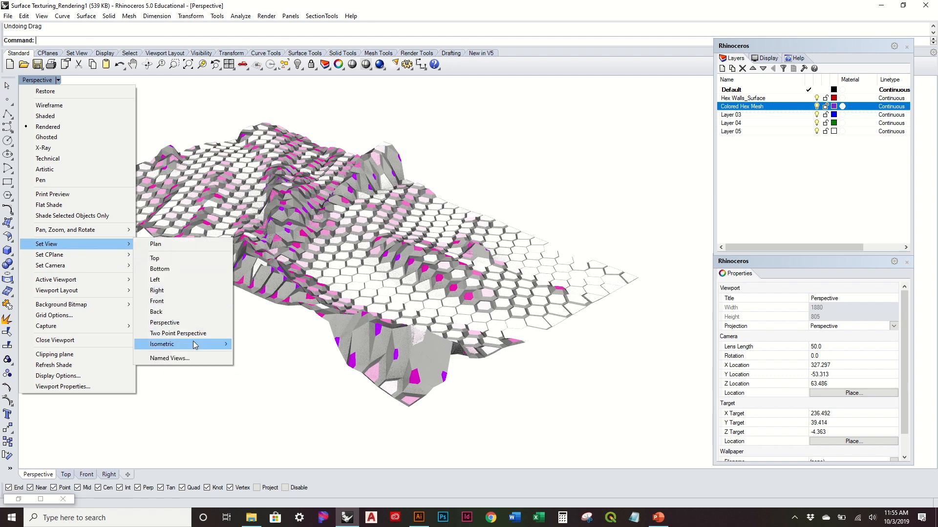
left_click(244, 345)
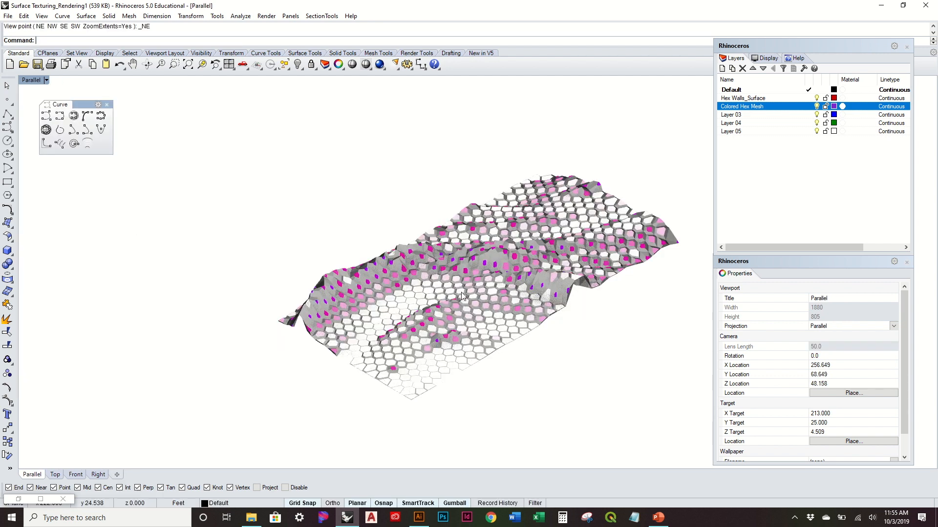
Adjust the parallel view so the whole textured surface fills the viewport diagonally, seen from above at an angle
right_click_drag(398, 290, 494, 306)
scroll(600, 264, "up", 3)
right_click_drag(532, 265, 521, 278)
right_click_drag(521, 343, 344, 303)
right_click_drag(422, 314, 329, 333)
right_click_drag(253, 327, 416, 319)
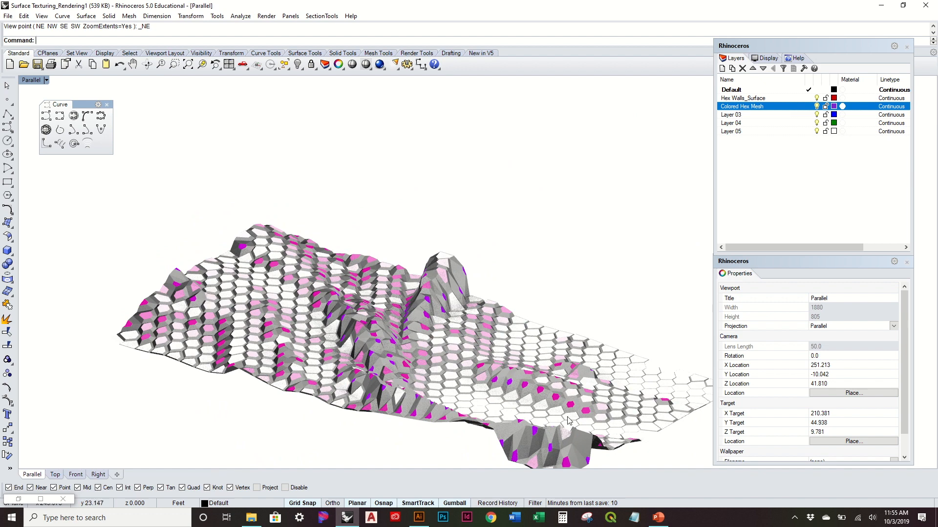
right_click_drag(528, 388, 375, 389)
right_click_drag(376, 340, 380, 340)
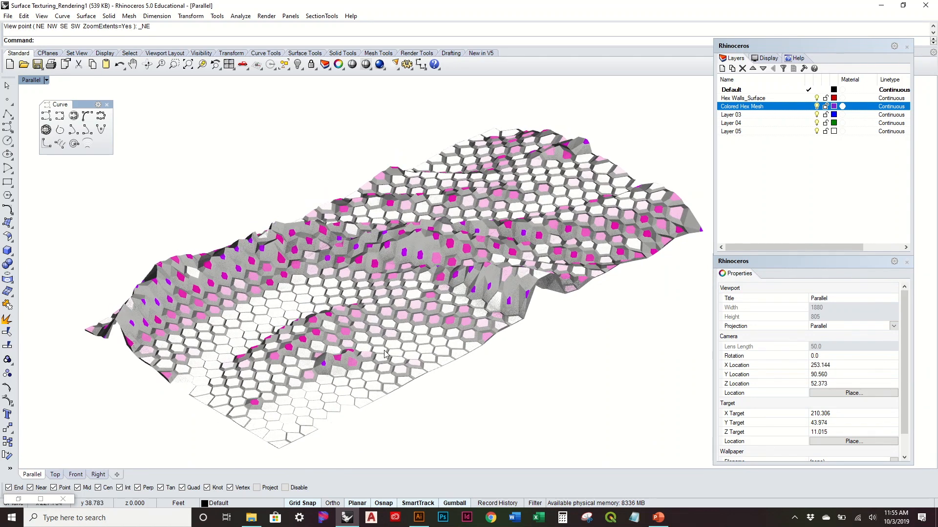
right_click_drag(373, 347, 400, 338, "shift")
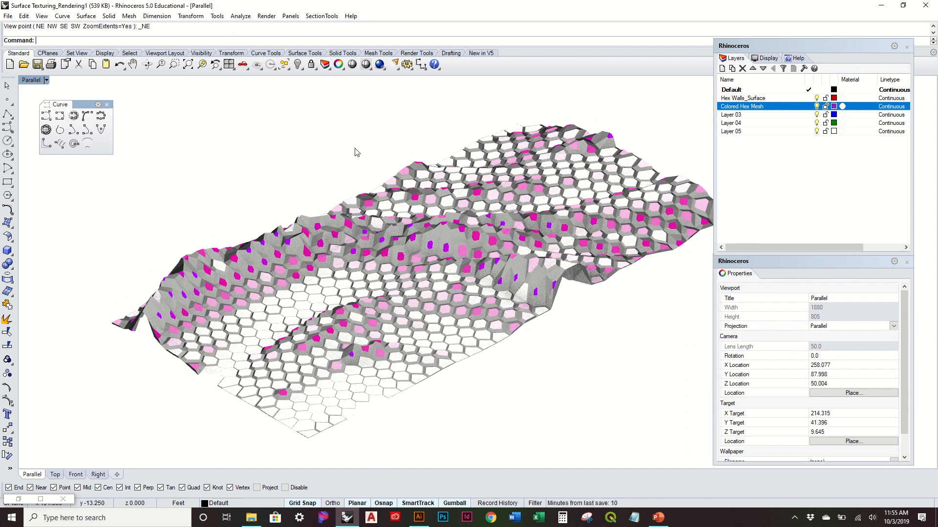
Run a Render Preview of the parallel view and enlarge the render window to show the whole image
left_click(275, 18)
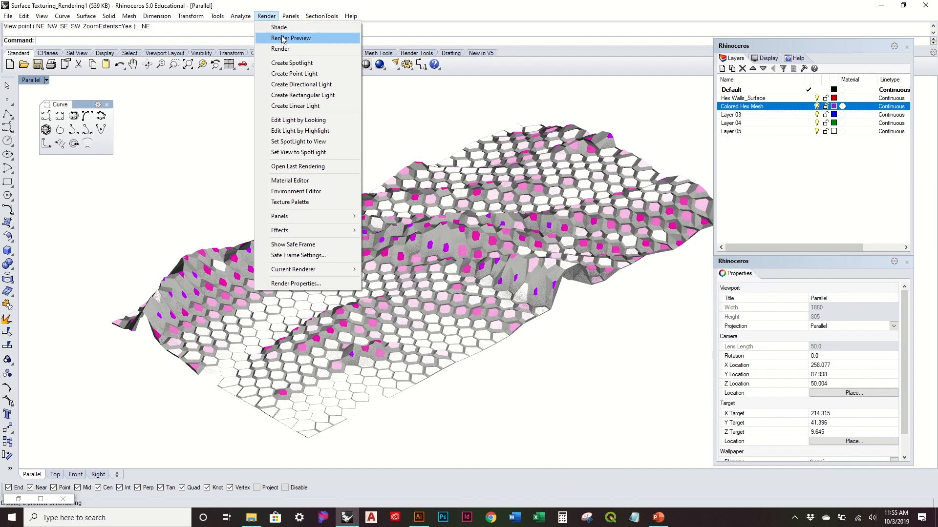
left_click(283, 39)
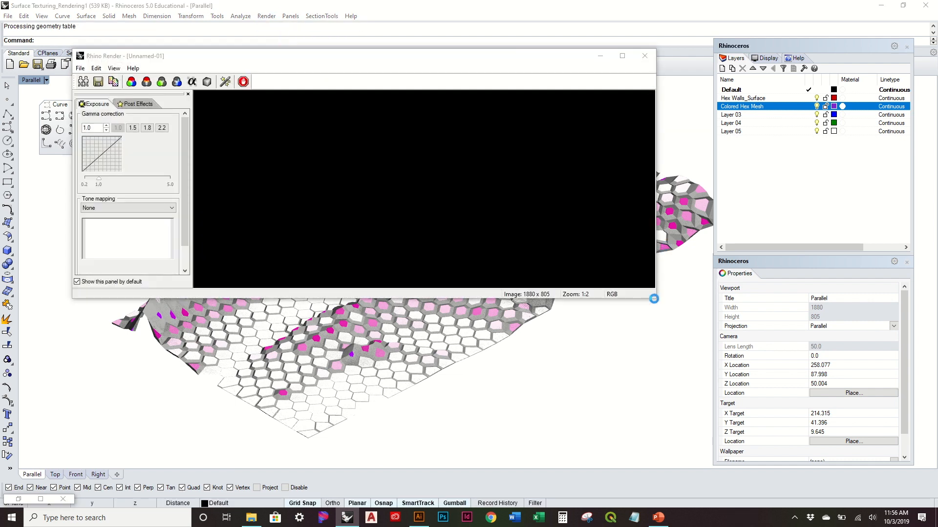
left_click_drag(654, 298, 736, 403)
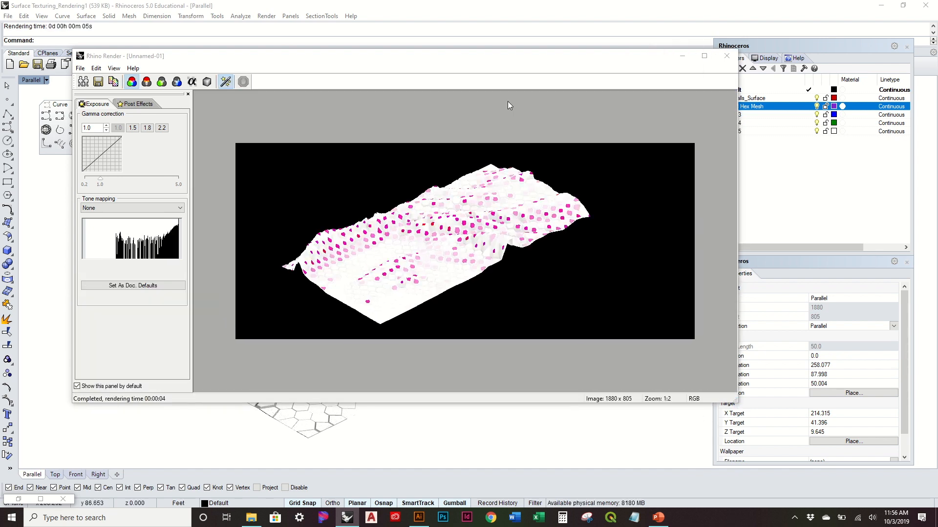
Close the finished Render Preview window to return to the parallel view
mouse_move(550, 64)
left_mouse_down()
mouse_move(663, 264)
mouse_move(673, 176)
mouse_move(552, 77)
left_mouse_up()
left_click(668, 71)
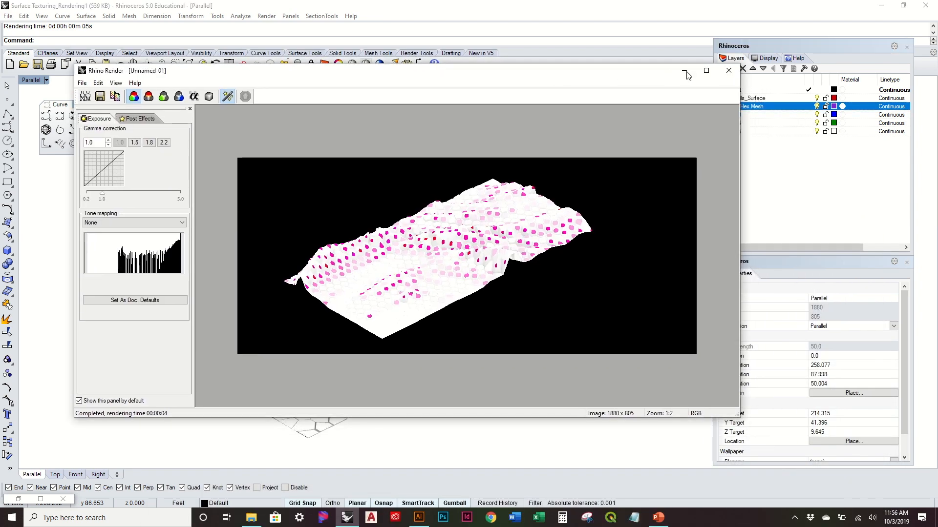
left_click(729, 71)
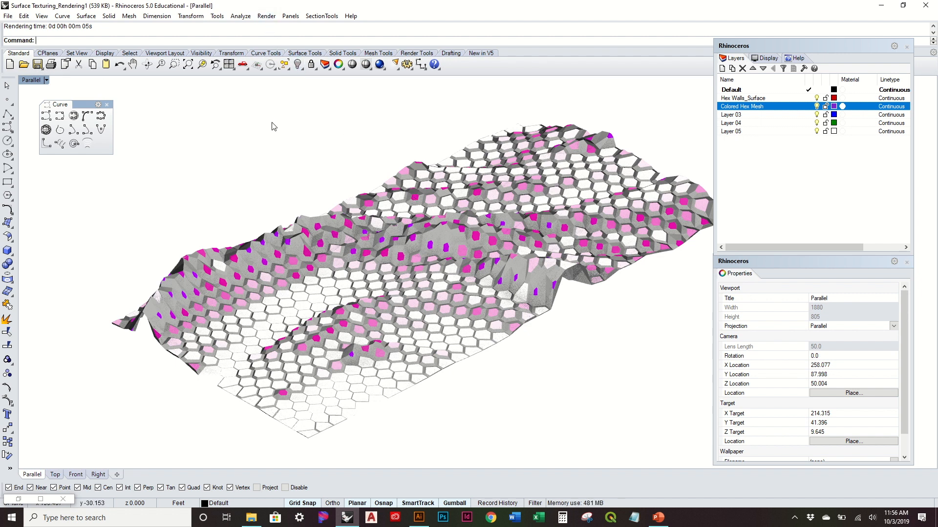
Open the Sun settings, turn the sun on and turn the skylight off
type("n")
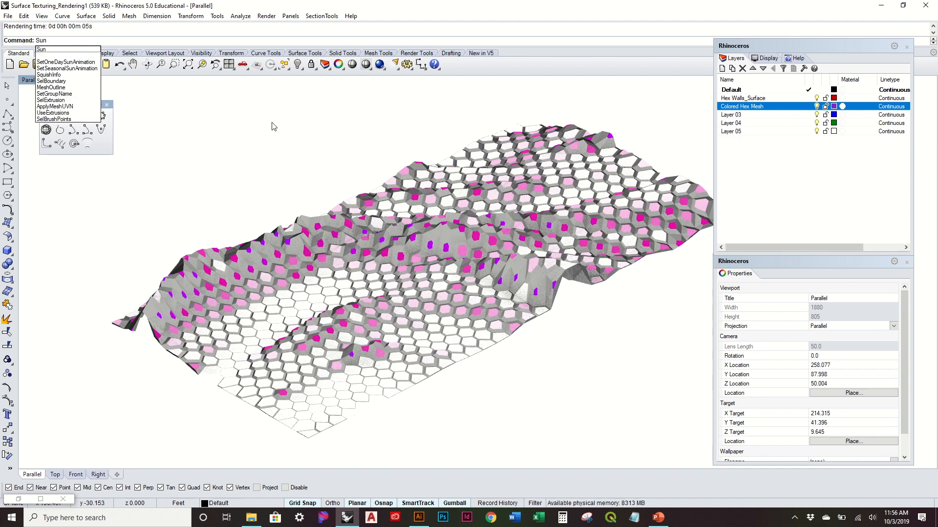
key("Return")
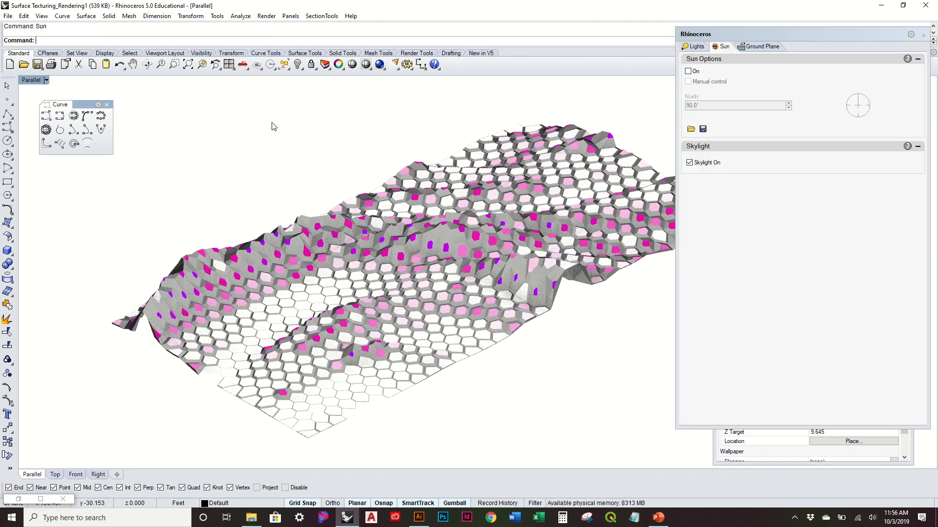
left_click(697, 73)
left_click(707, 166)
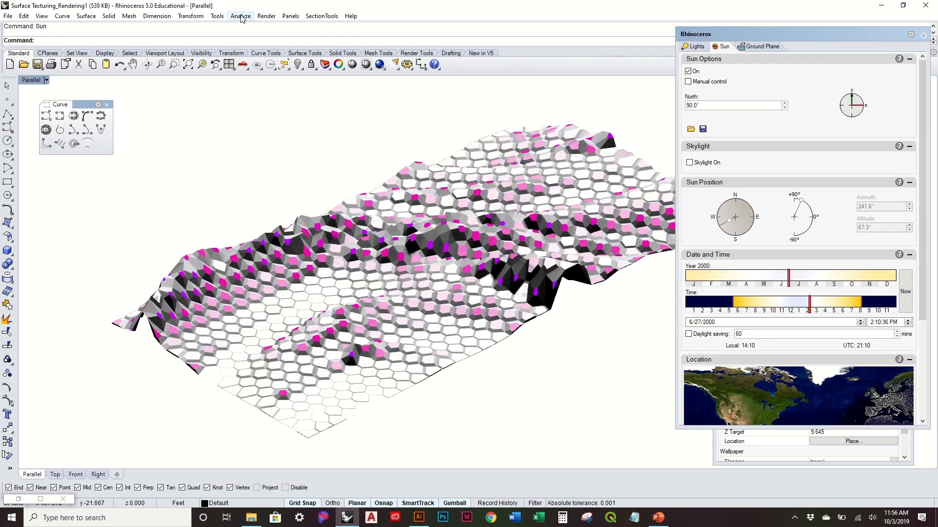
Run a Render Preview of the view lit only by the sun, inspect it, and close the render window
left_click(266, 15)
left_click(315, 38)
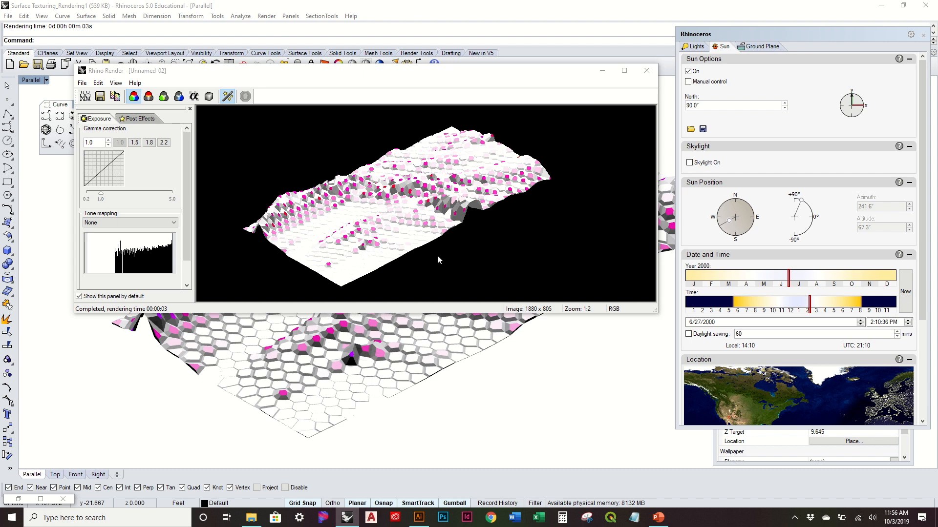
left_click_drag(501, 72, 524, 91)
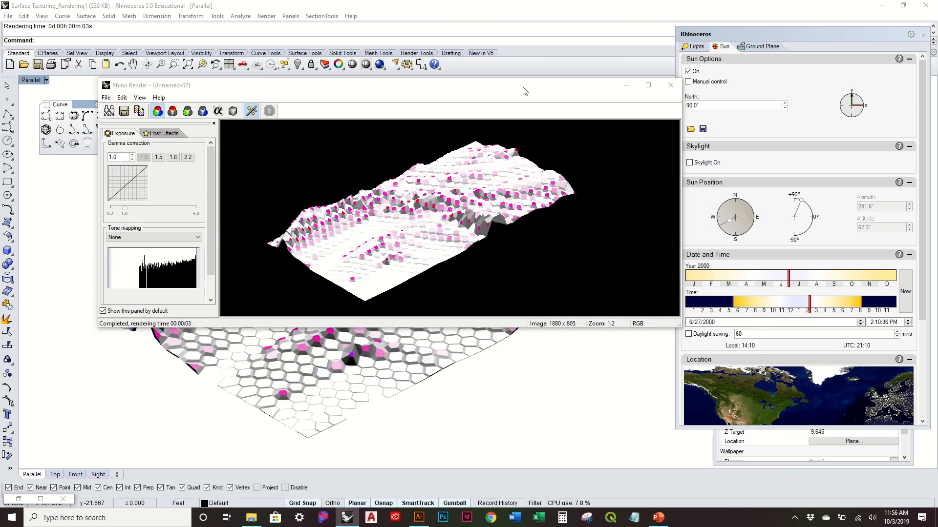
left_click(675, 89)
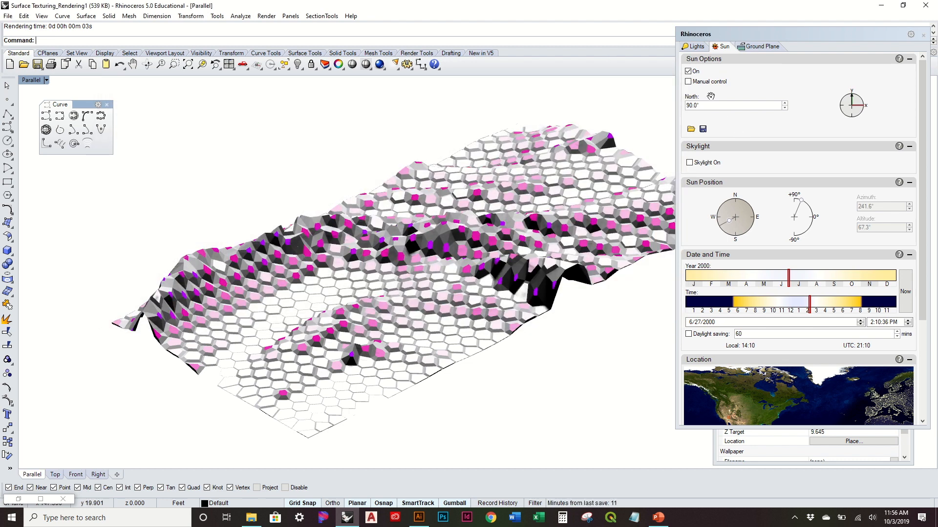
Turn the sun off and the skylight back on, and reframe the parallel view closer on the hexagonal surface
left_click(689, 72)
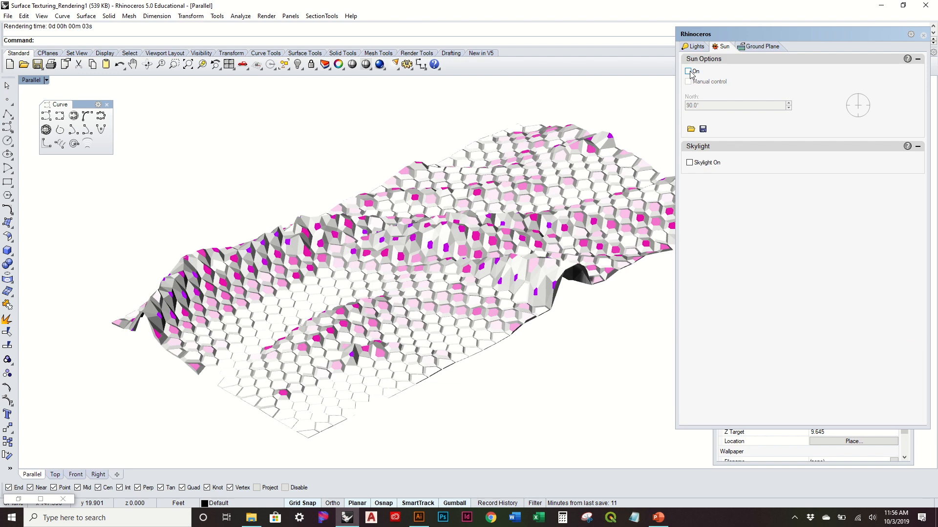
left_click(689, 163)
scroll(610, 217, "up", 2)
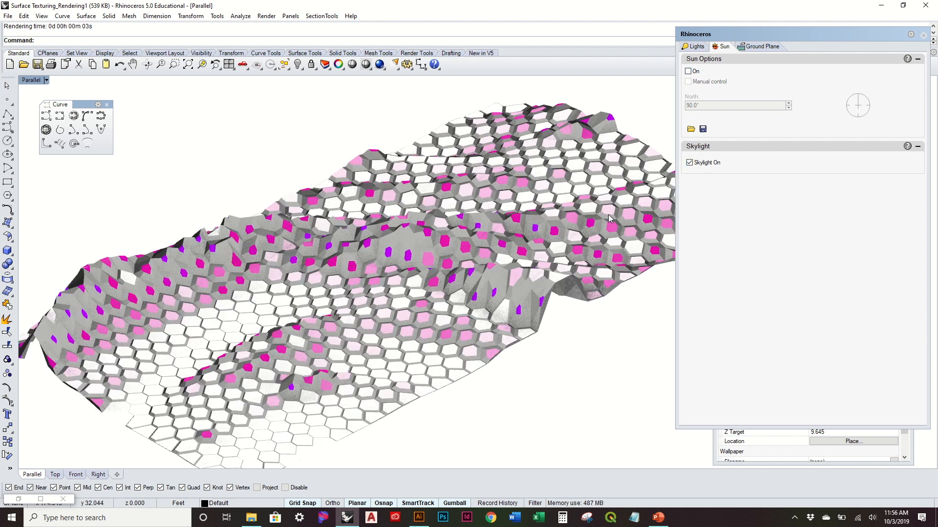
right_click_drag(551, 294, 609, 272)
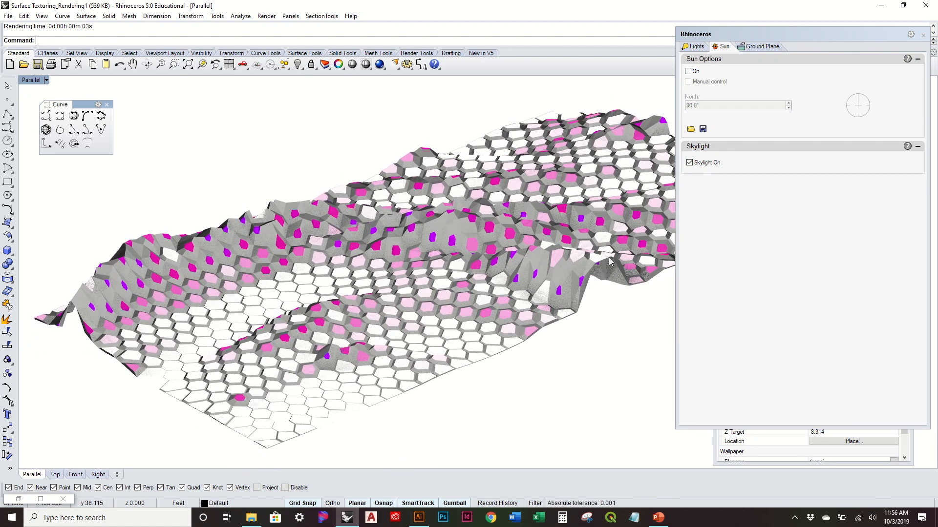
Set the Rhino Render ambient light colour to black in the render properties
left_click(266, 16)
left_click(266, 17)
left_click(267, 16)
left_click(322, 284)
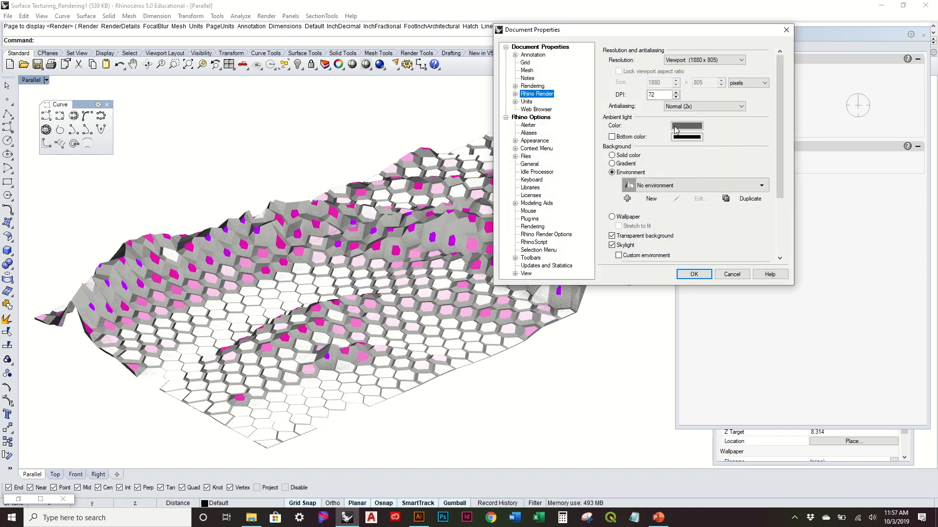
left_click(688, 127)
left_click_drag(538, 251, 526, 290)
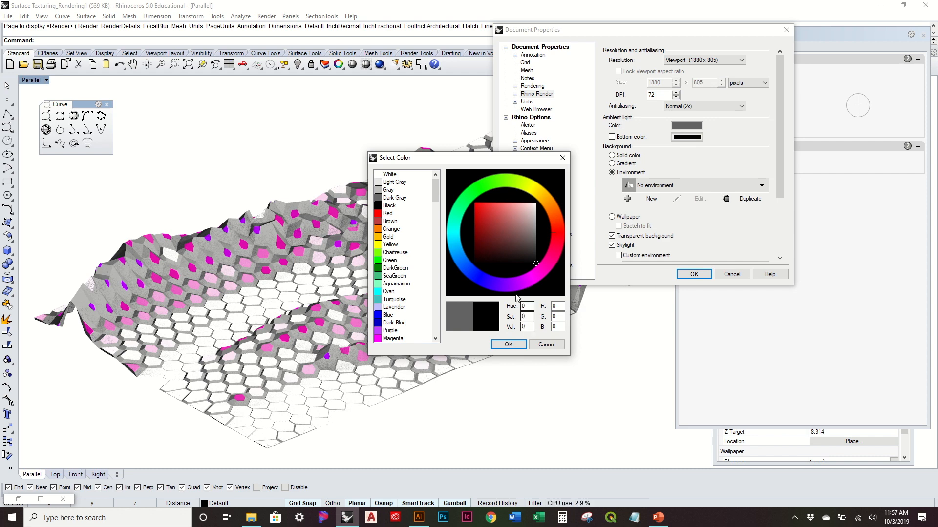
left_click(509, 346)
left_click(693, 274)
Run a Render Preview with the black ambient light and skylight, inspect it, and close the render window
left_click(268, 16)
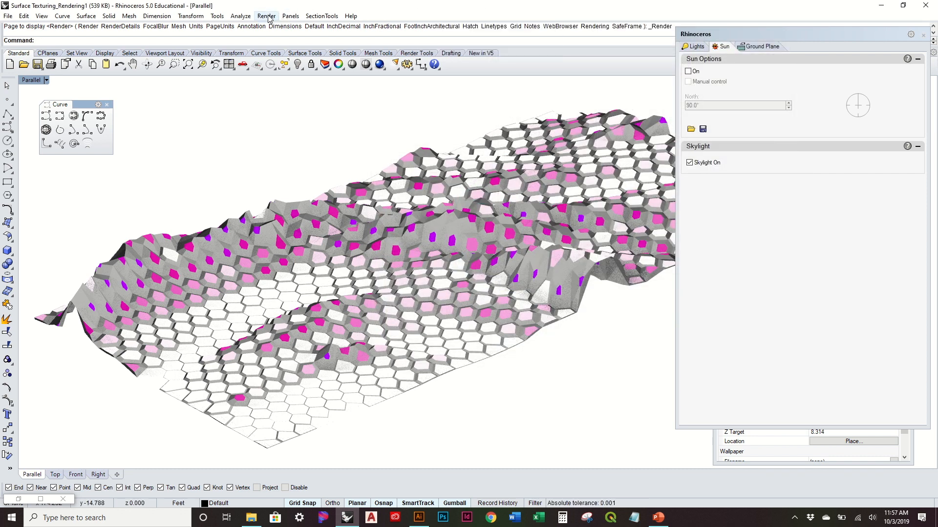
left_click(275, 41)
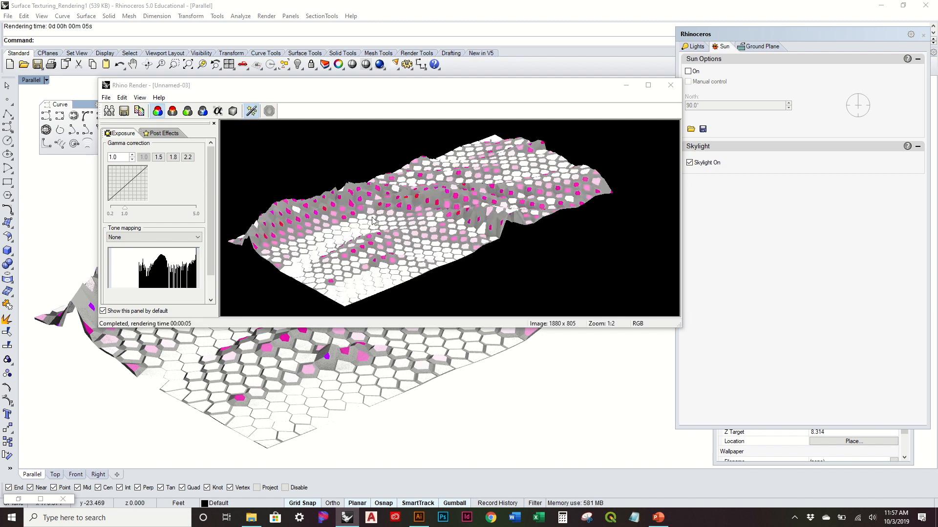
left_click(669, 88)
Set the ambient light colour to a dark gray in the render properties
left_click(266, 16)
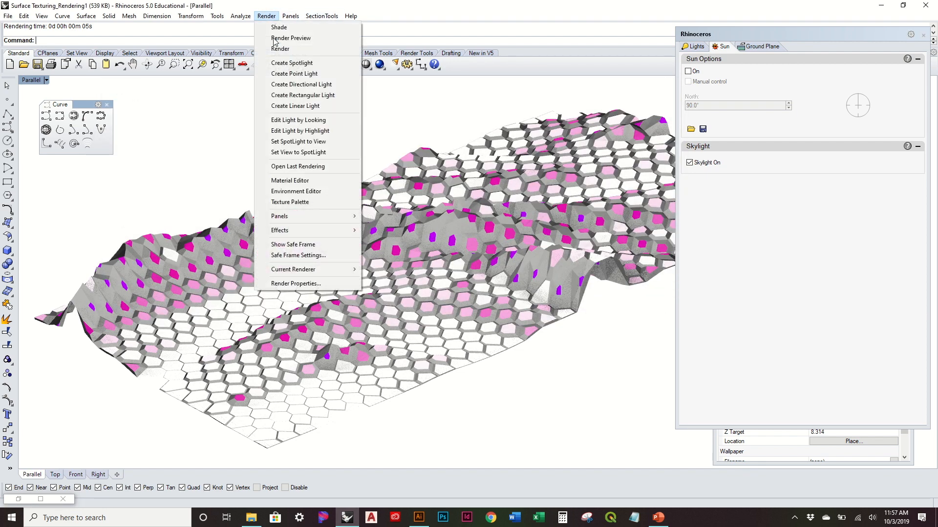
left_click(308, 284)
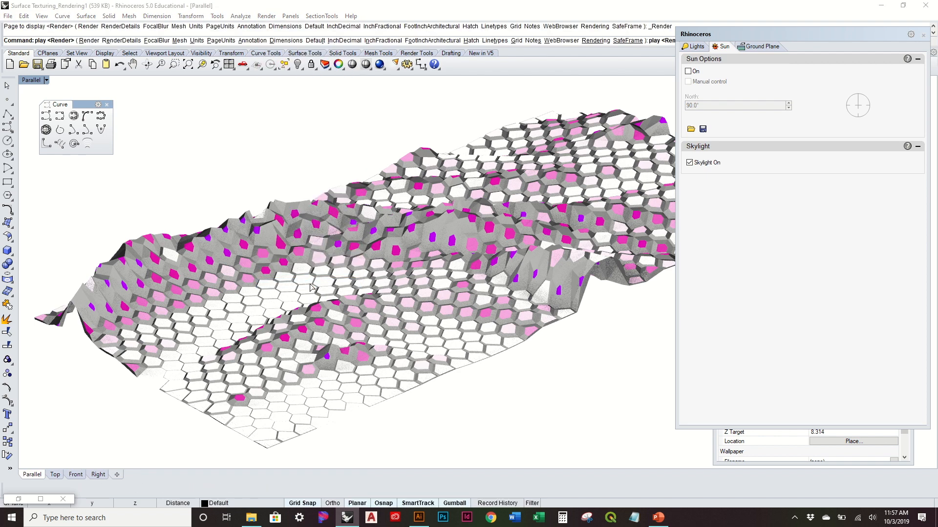
left_click(697, 138)
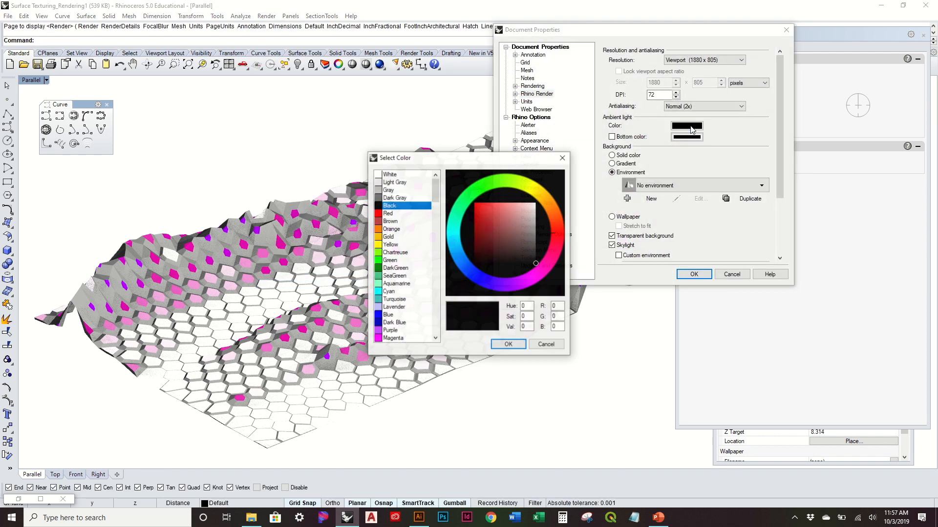
left_click(536, 248)
left_click_drag(537, 250, 548, 237)
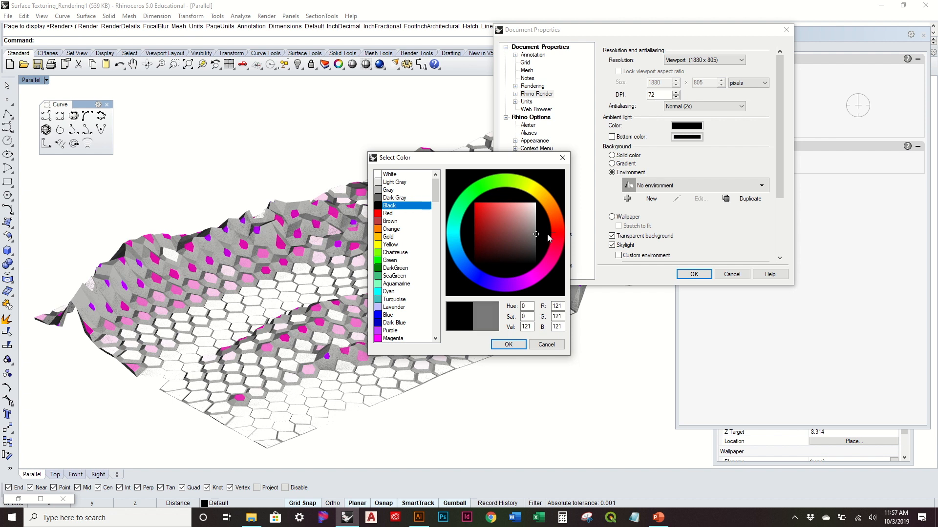
mouse_move(551, 238)
left_mouse_down()
mouse_move(556, 306)
mouse_move(562, 249)
mouse_move(579, 292)
mouse_move(592, 250)
left_mouse_up()
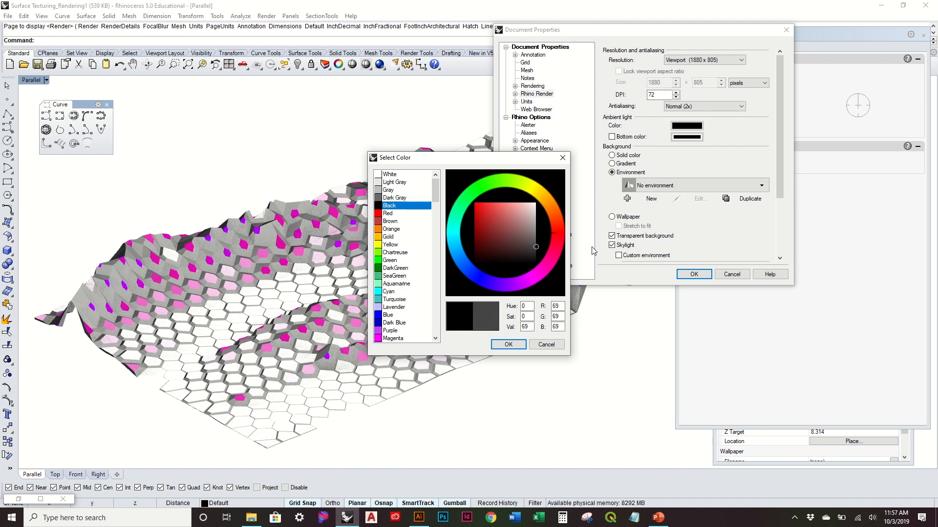
left_click_drag(593, 250, 598, 246)
left_click(508, 344)
left_click(694, 274)
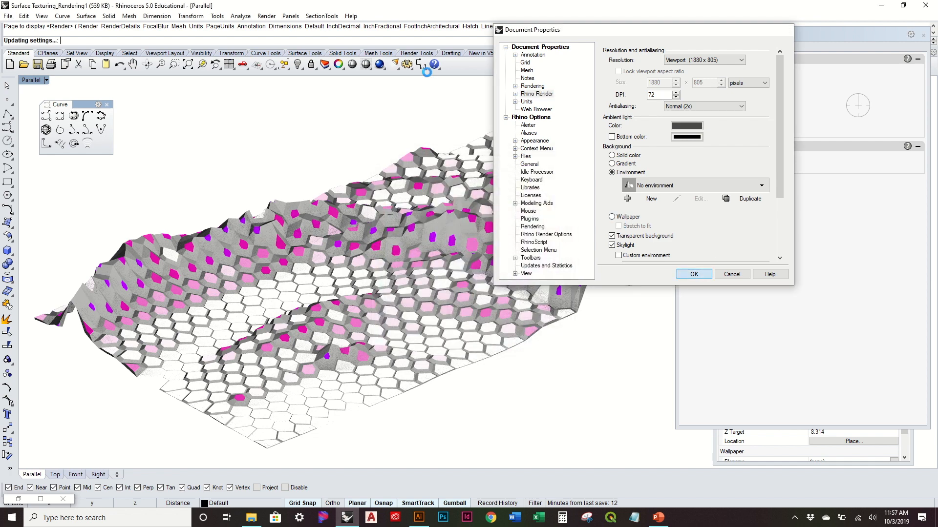
Run a Render Preview with the dark gray ambient light, inspect it, and close the render window
left_click(267, 16)
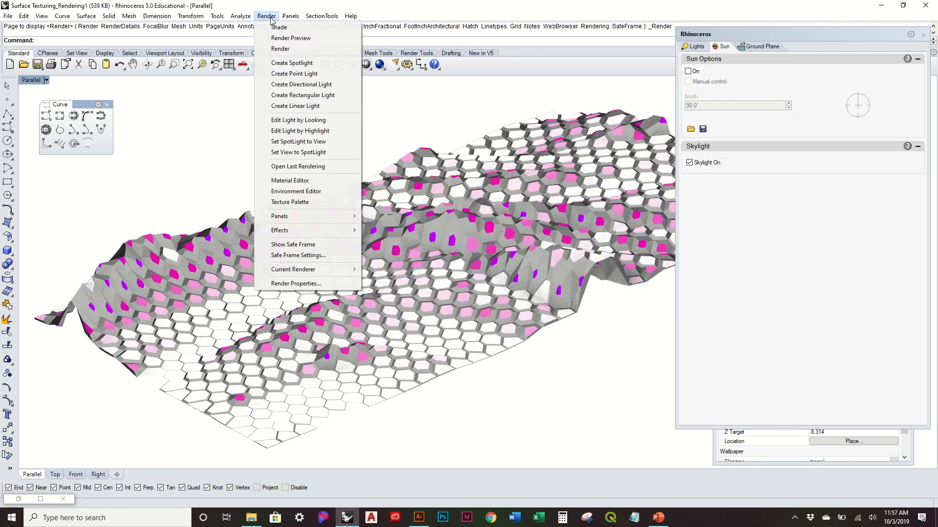
left_click(294, 44)
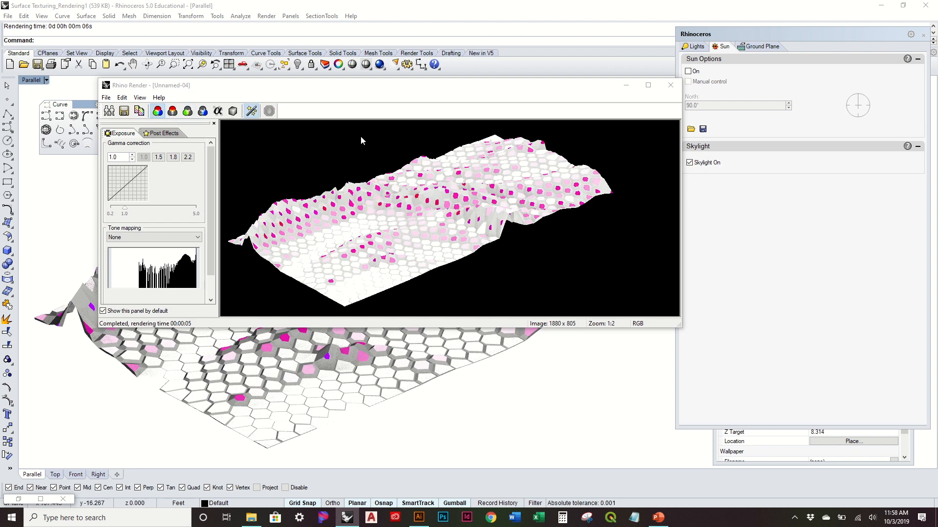
left_click(680, 88)
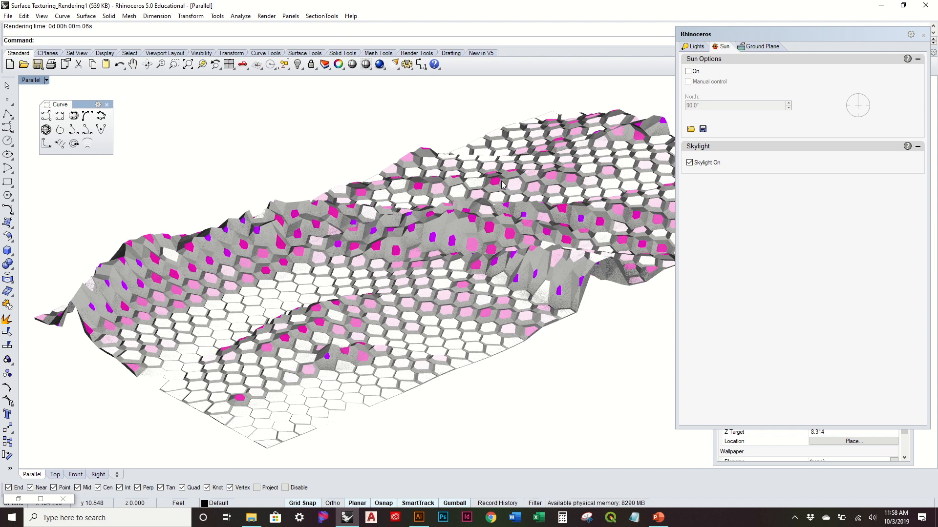
Open the render properties and review the resolution, background and skylight settings
left_click(267, 15)
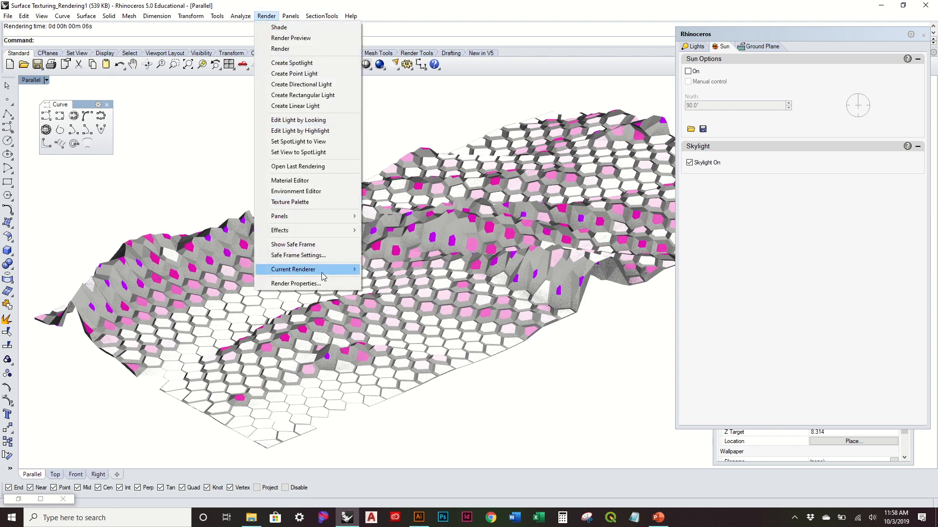
left_click(312, 283)
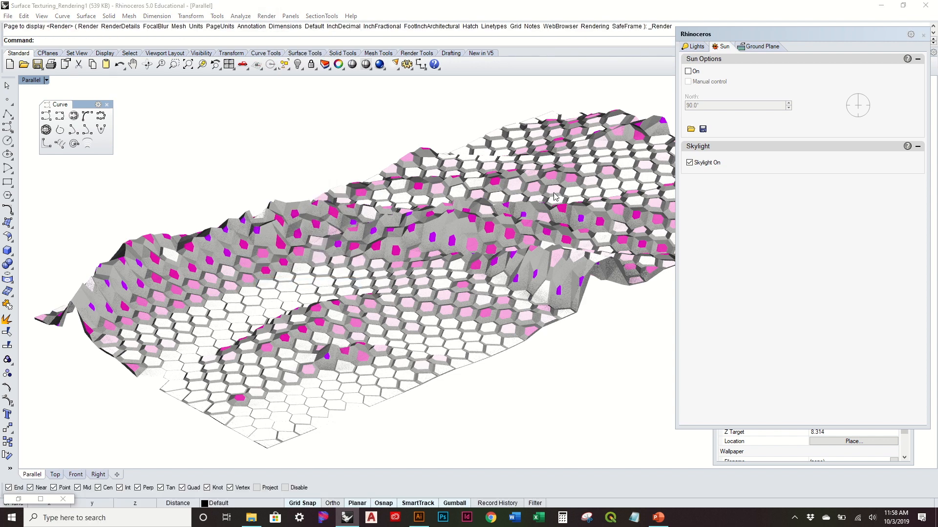
left_click_drag(682, 37, 505, 51)
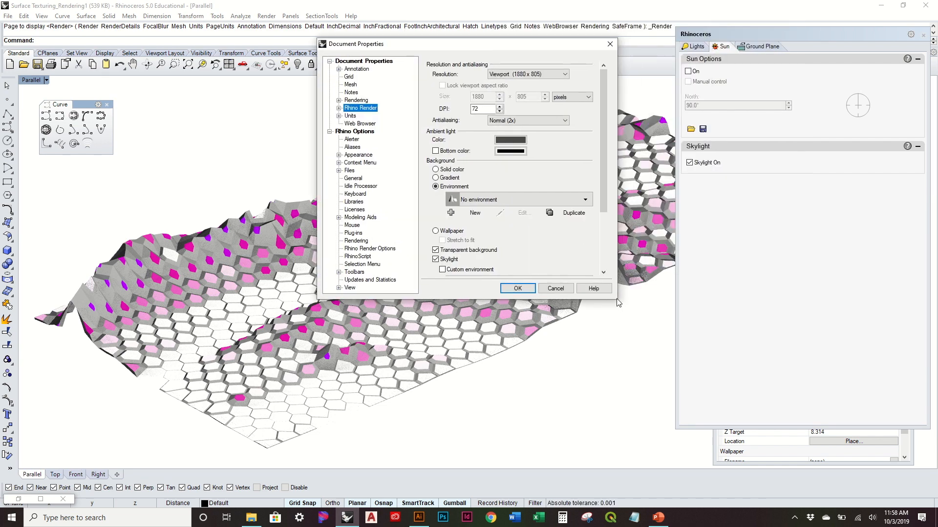
left_click_drag(603, 181, 599, 206)
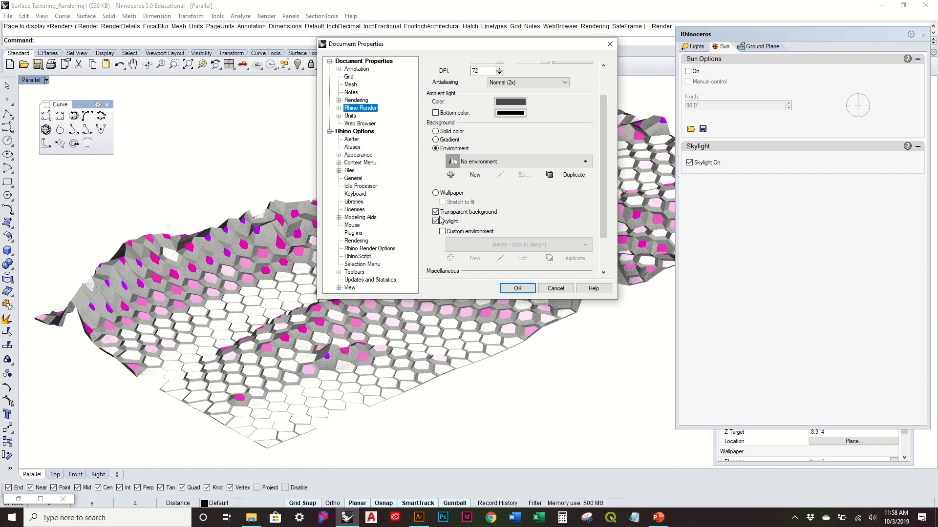
left_click_drag(602, 189, 593, 154)
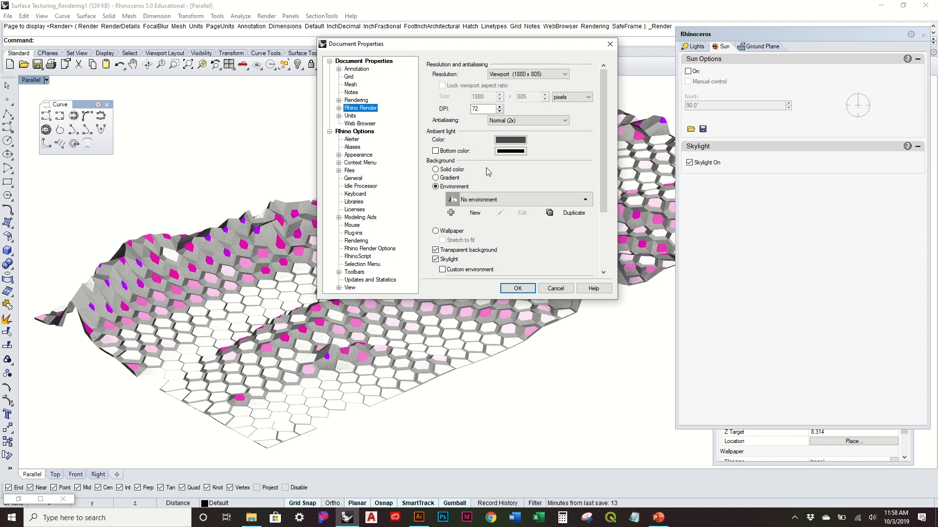
Try the 640 x 480 render resolution, then return it to Viewport (1880 x 805)
left_click(553, 74)
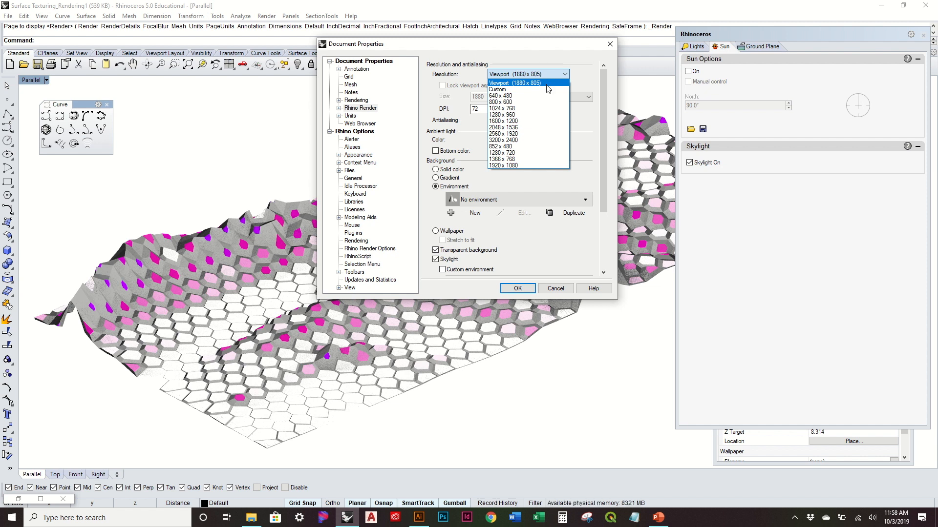
left_click(543, 96)
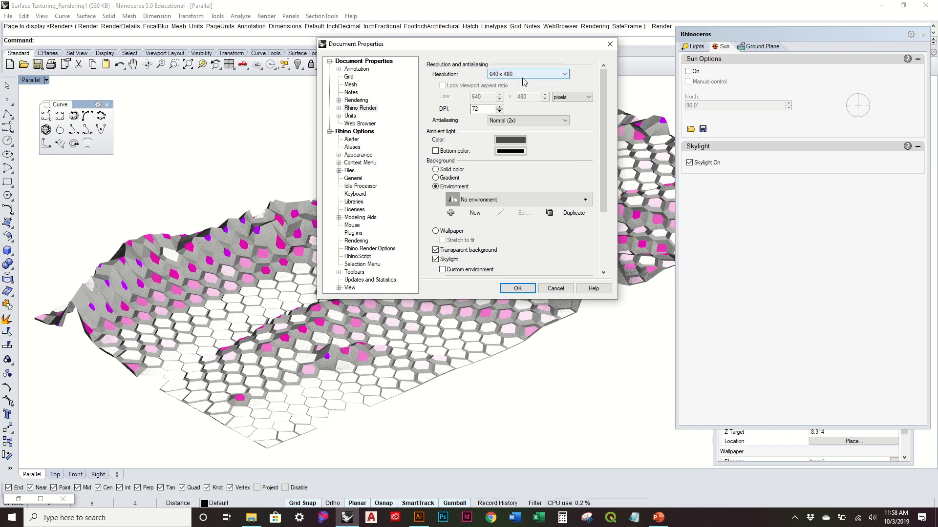
left_click(522, 77)
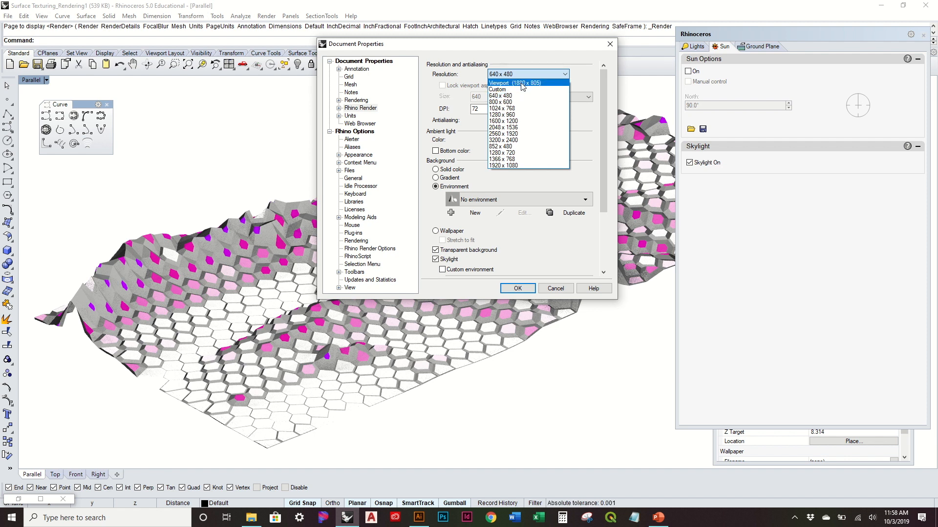
left_click(523, 83)
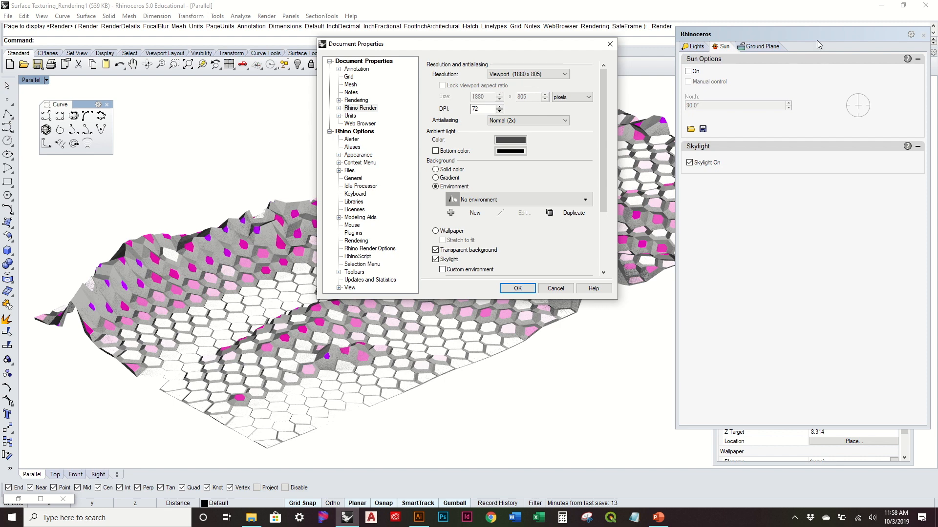
Accept the render properties and close the Sun settings panel
key("Return")
left_click(923, 36)
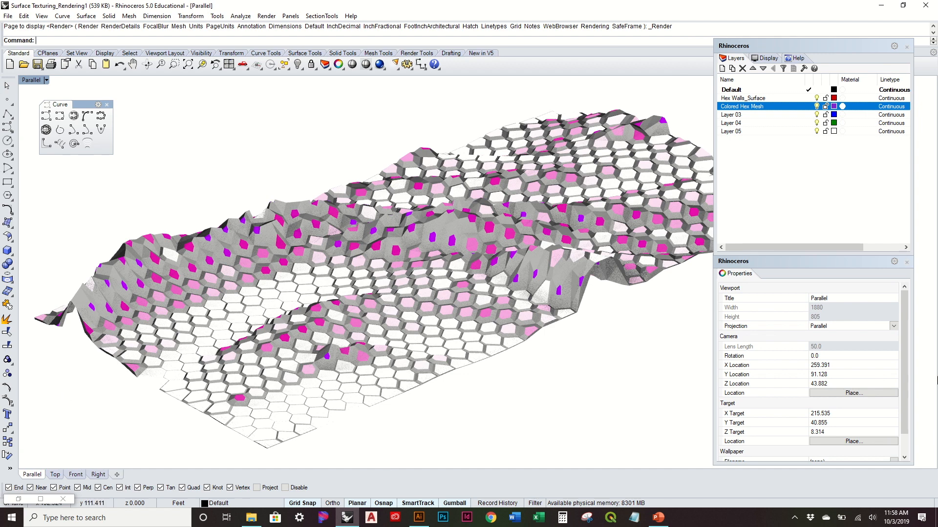
Open the render properties and set the render DPI to 300
left_click(266, 16)
left_click(320, 284)
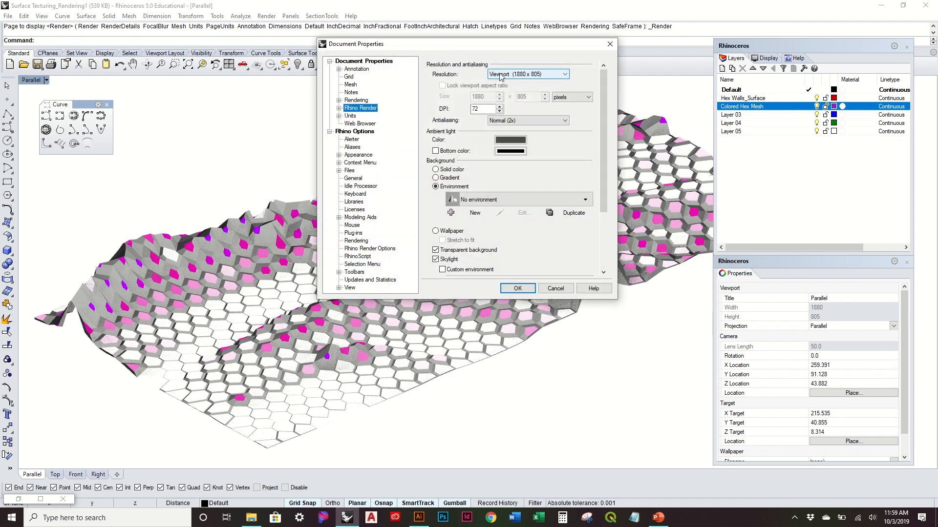
double_click(488, 108)
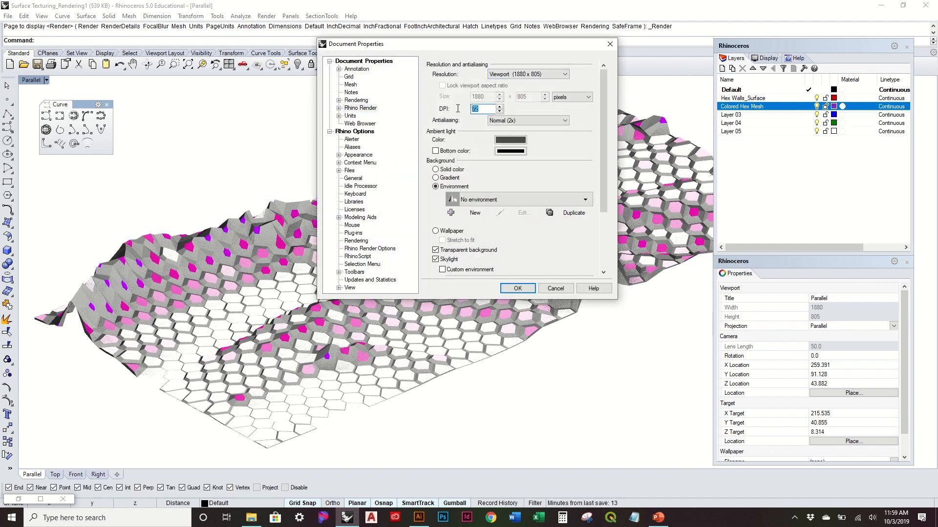
type("300")
Set a custom render resolution with the viewport aspect ratio locked and a width of 3200 pixels
left_click(525, 75)
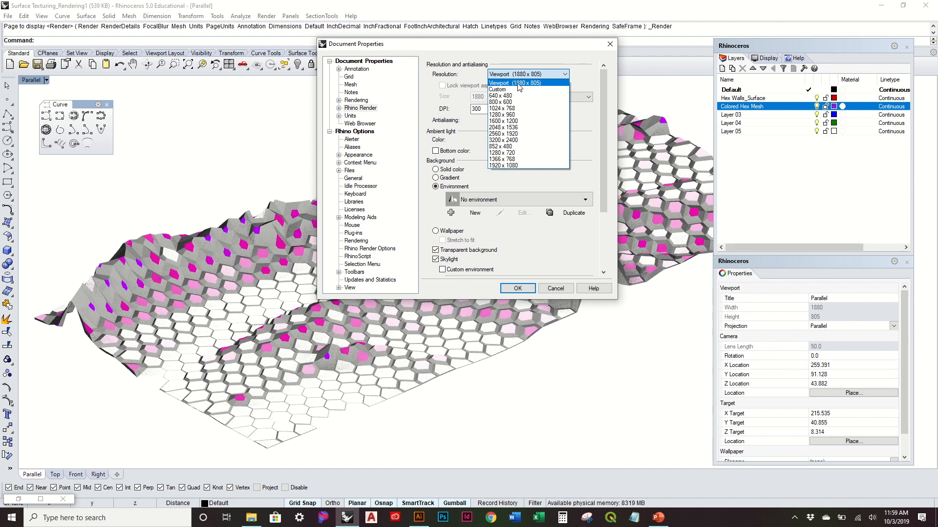
left_click(518, 90)
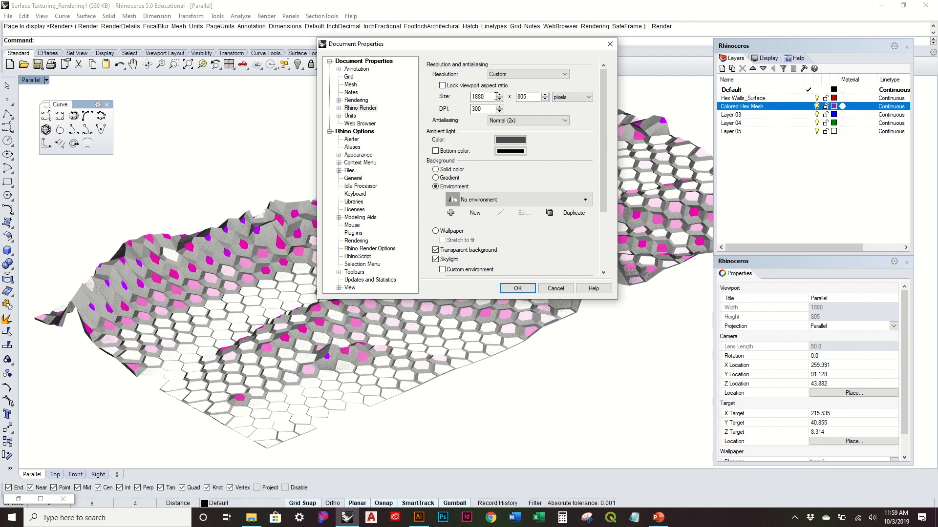
left_click(442, 85)
left_click_drag(495, 98, 445, 101)
type("3200")
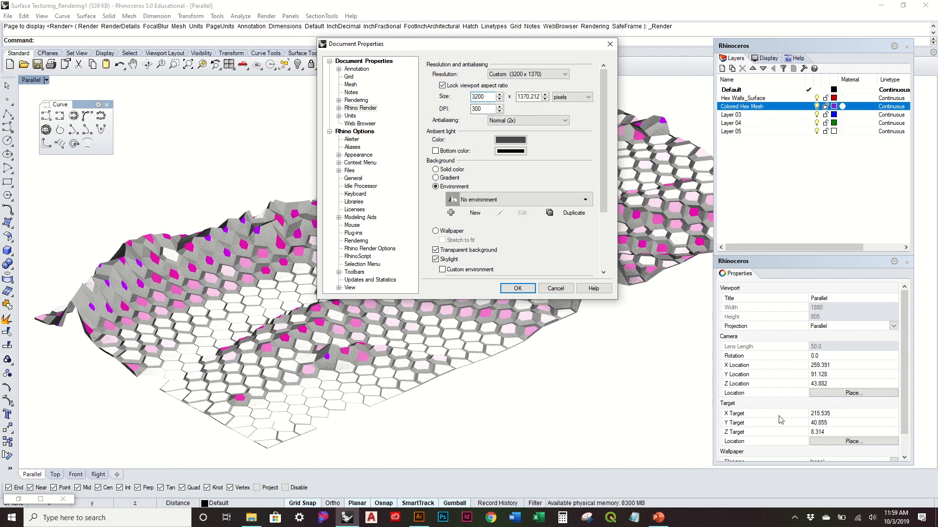
Review the antialiasing choices, keep Normal (2x), and accept the render properties
left_click(524, 122)
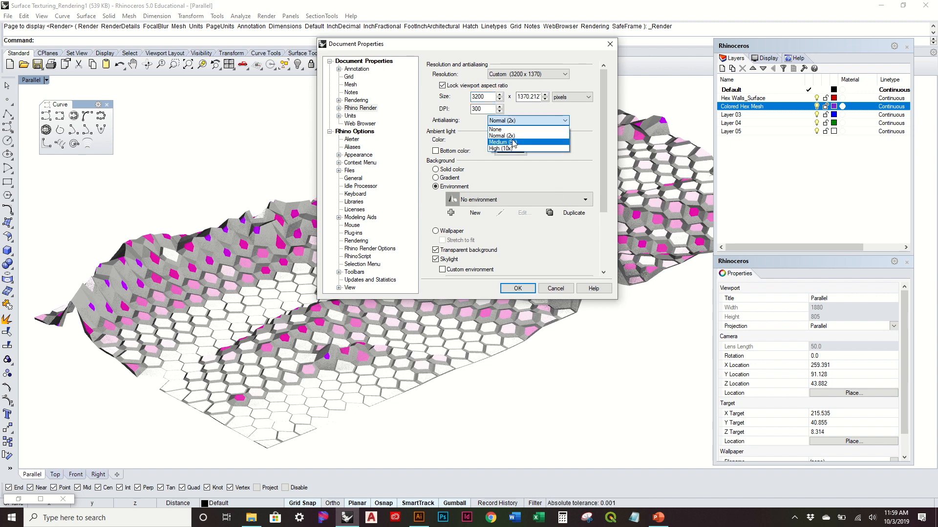
left_click(518, 123)
left_click(517, 122)
left_click(522, 122)
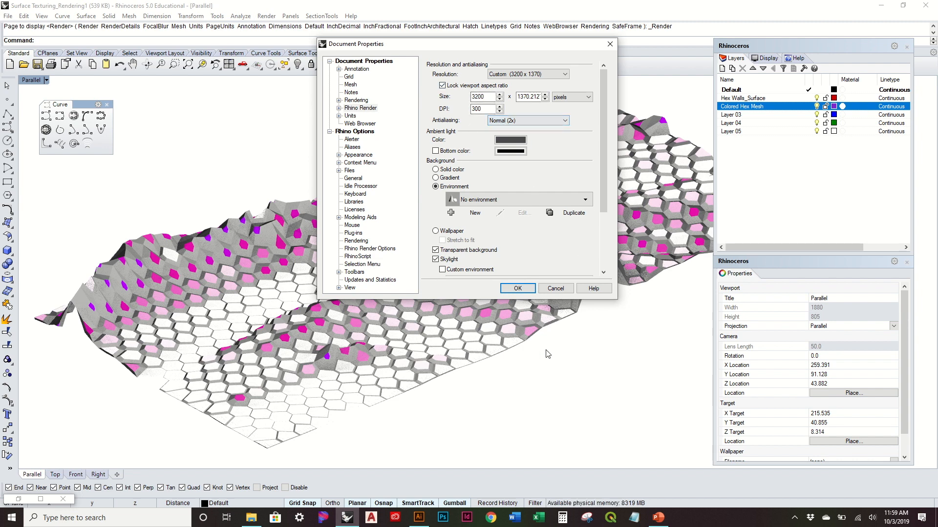
left_click(516, 289)
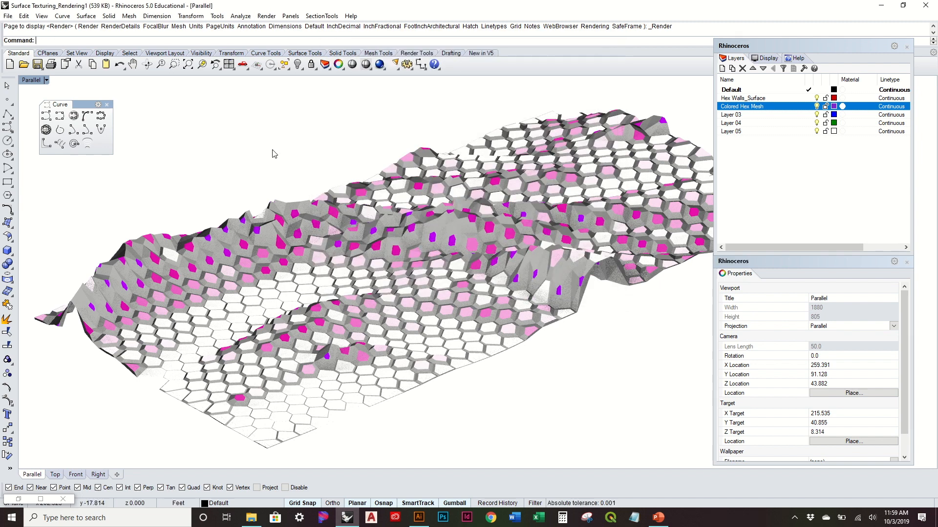
Adjust the view of the hexagonal surface and save it as the named view Landform_Hex_Render
right_click_drag(416, 201, 415, 200)
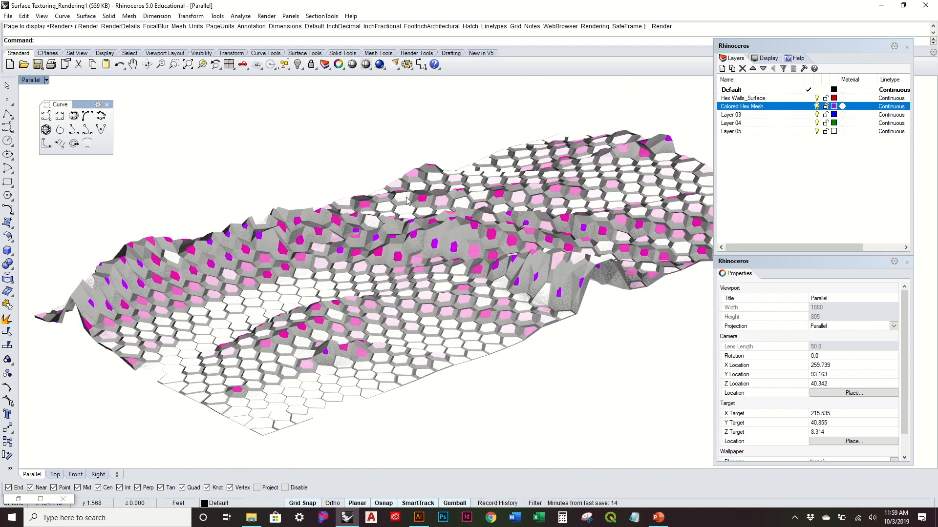
right_click_drag(337, 216, 376, 234)
left_click(31, 80)
mouse_move(124, 244)
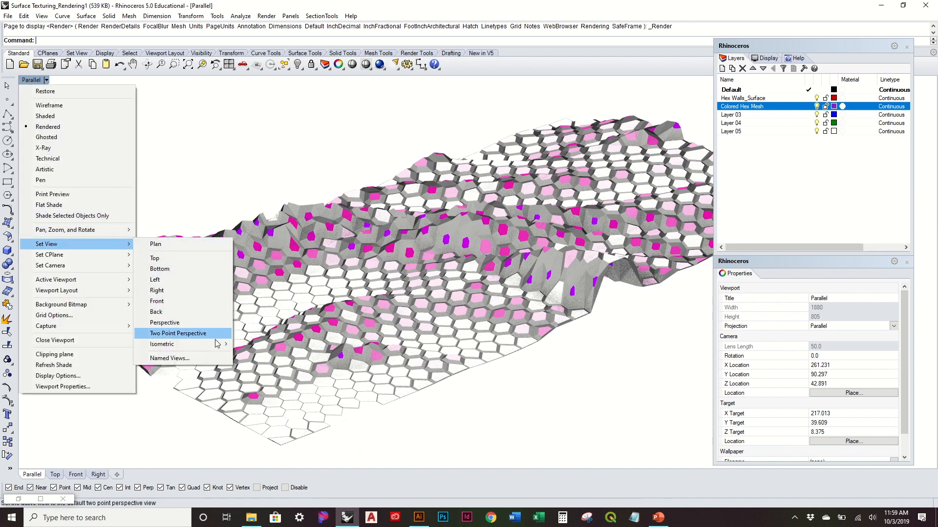
left_click(209, 364)
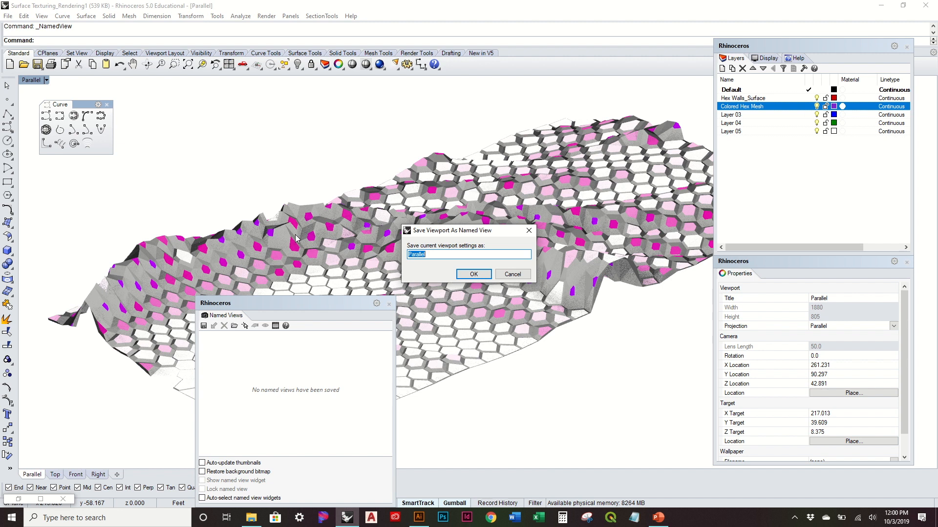
type("Landfo")
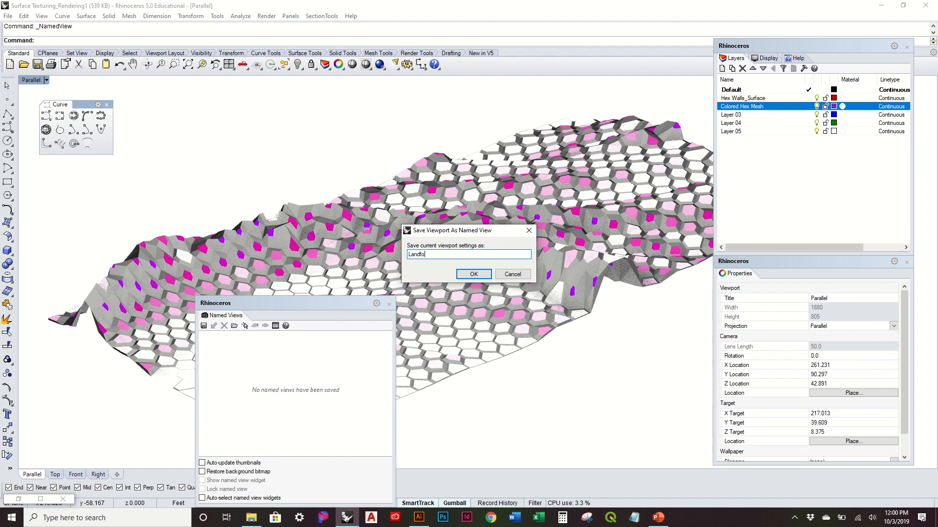
type("rm_Hex_Render")
key("Return")
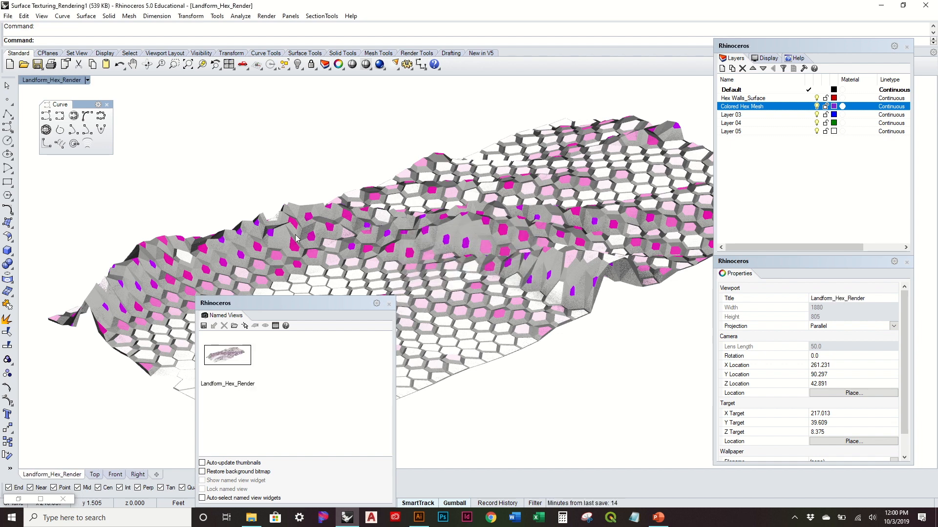
left_click(389, 304)
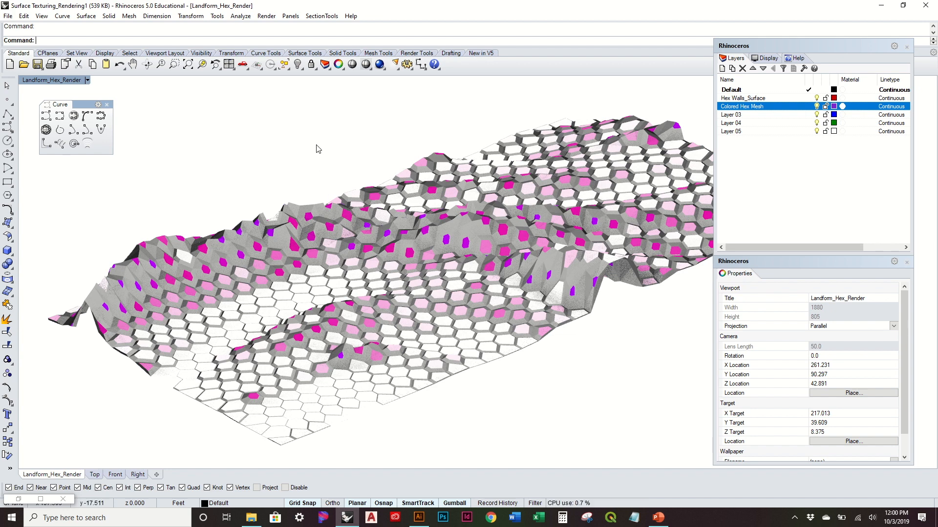
Start a full render of the Landform_Hex_Render view and move the render window aside
left_click(257, 17)
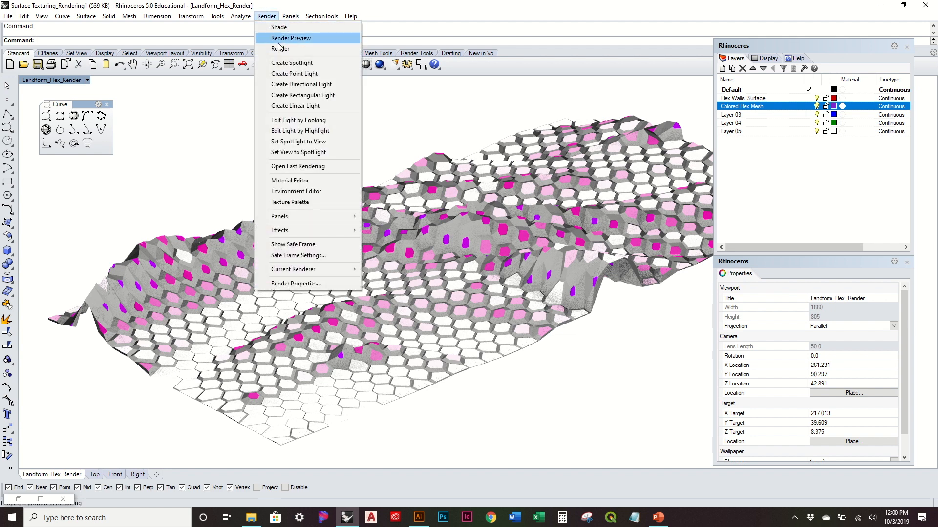
left_click(279, 48)
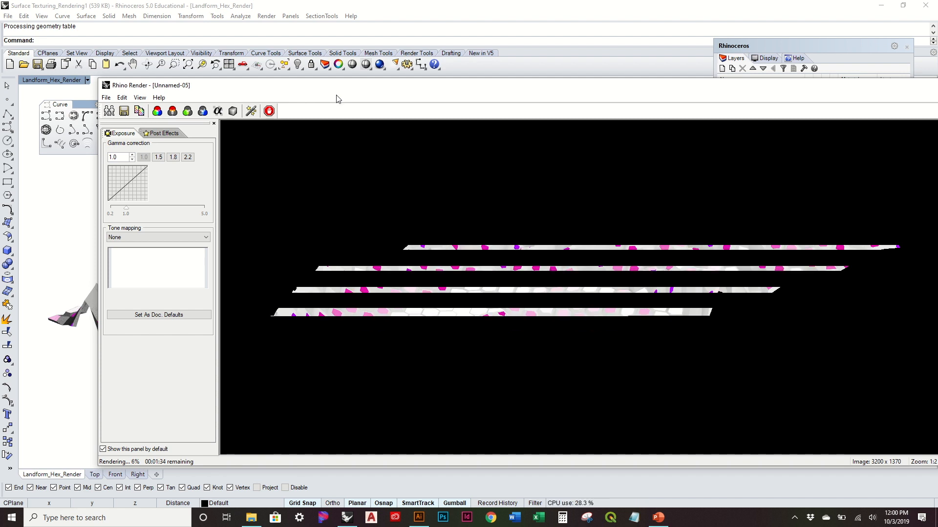
left_click_drag(351, 93, 214, 84)
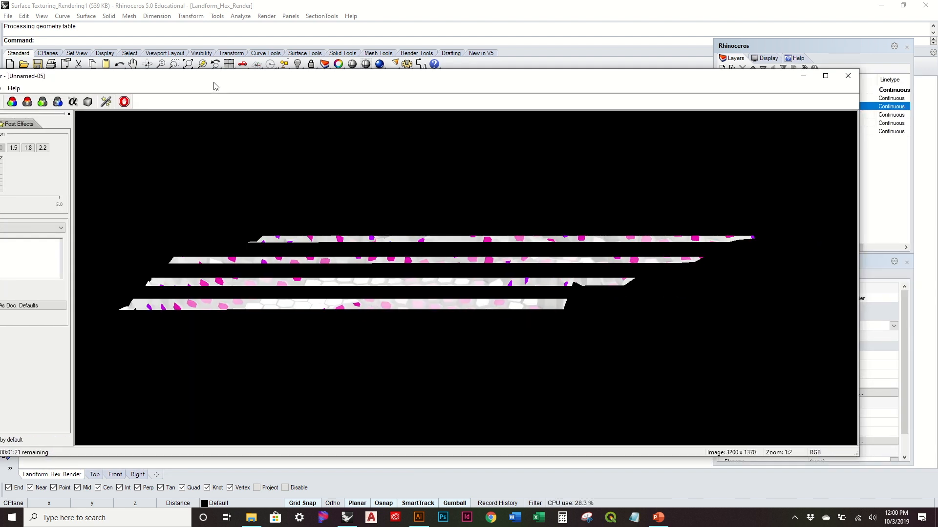
Switch back to Rhino, minimize Grasshopper, and reposition the render window so all of it is visible
left_click(804, 72)
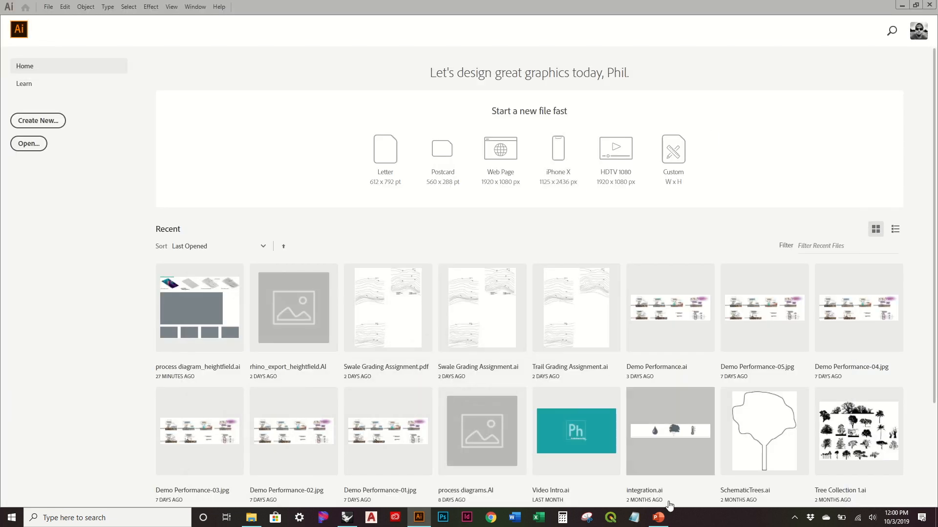
left_click(347, 518)
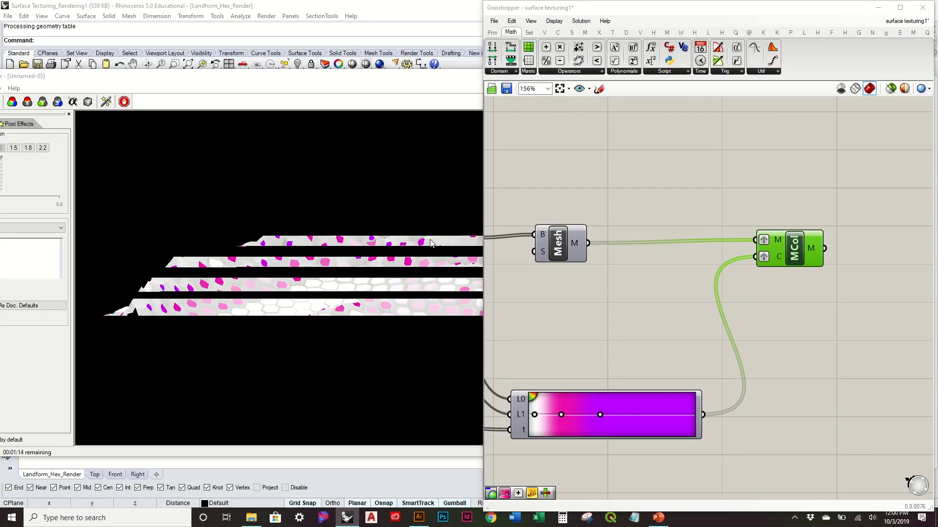
left_click(860, 123)
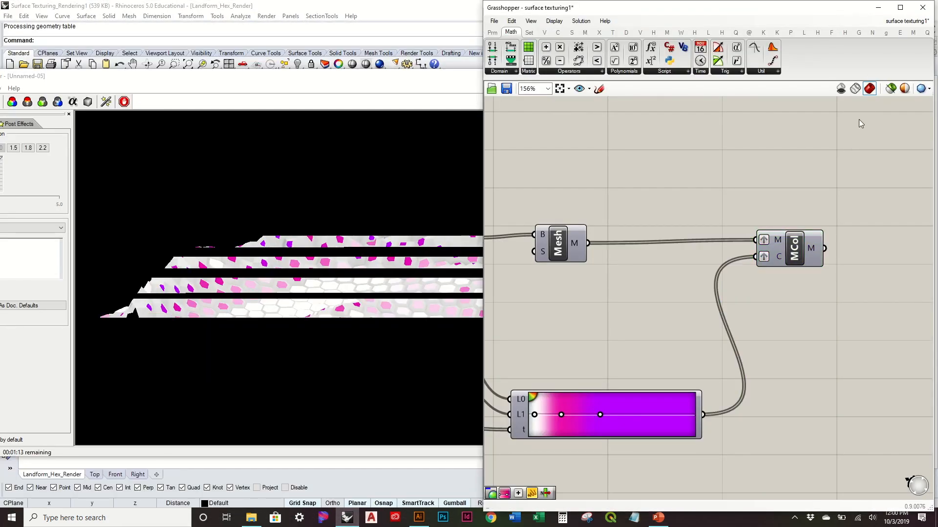
left_click(877, 7)
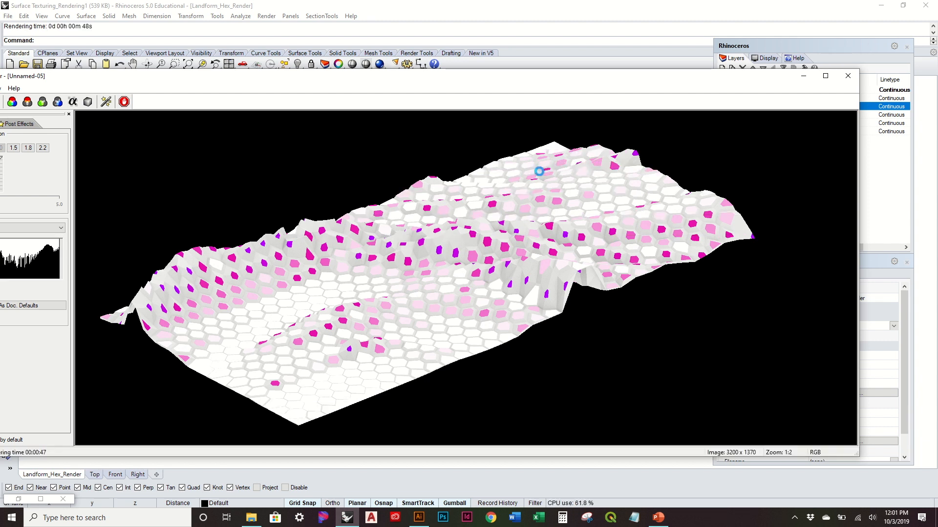
left_click_drag(439, 76, 497, 35)
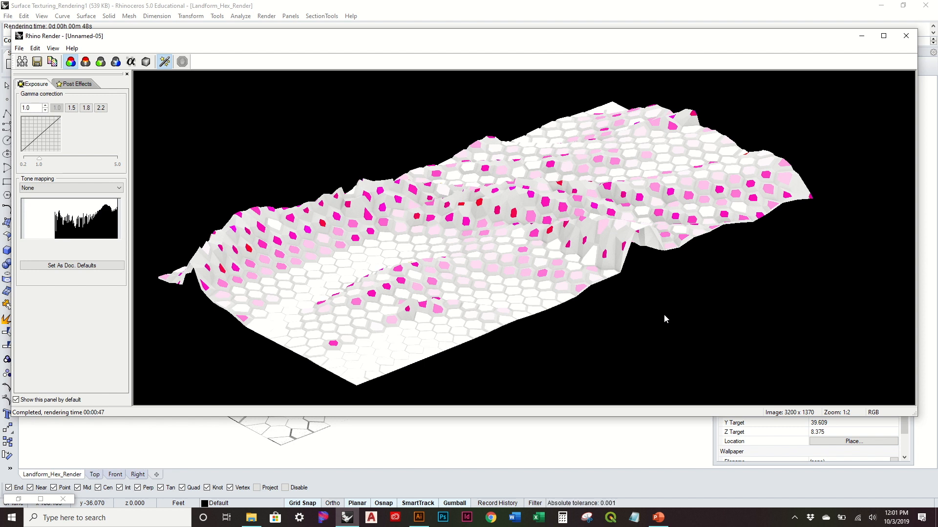
Save the rendering as the PNG file "rendered hex" in the Surface Tiles folder and close the render window
left_click(19, 49)
left_click(40, 84)
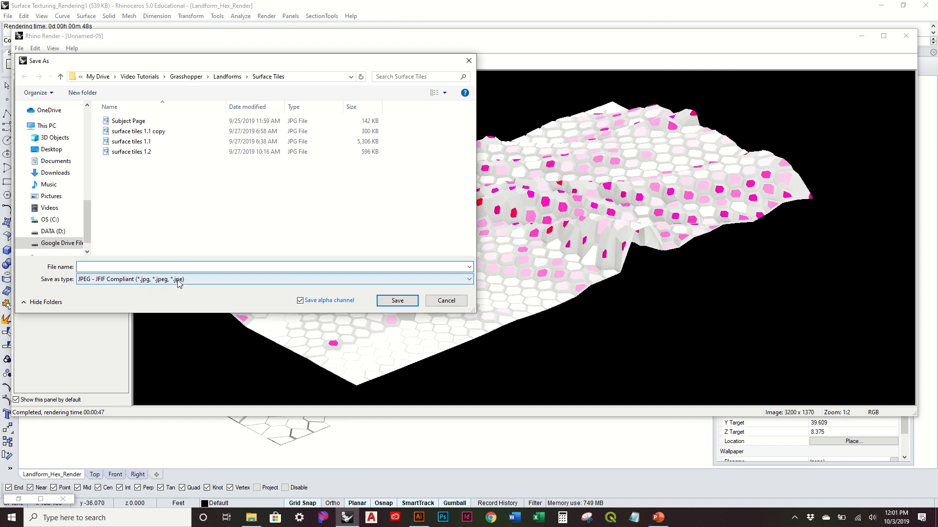
left_click(177, 280)
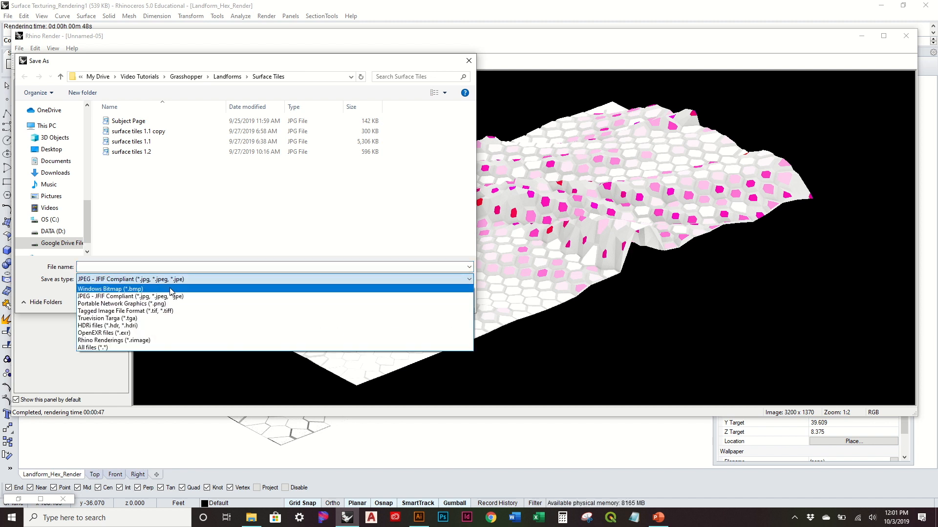
left_click(113, 302)
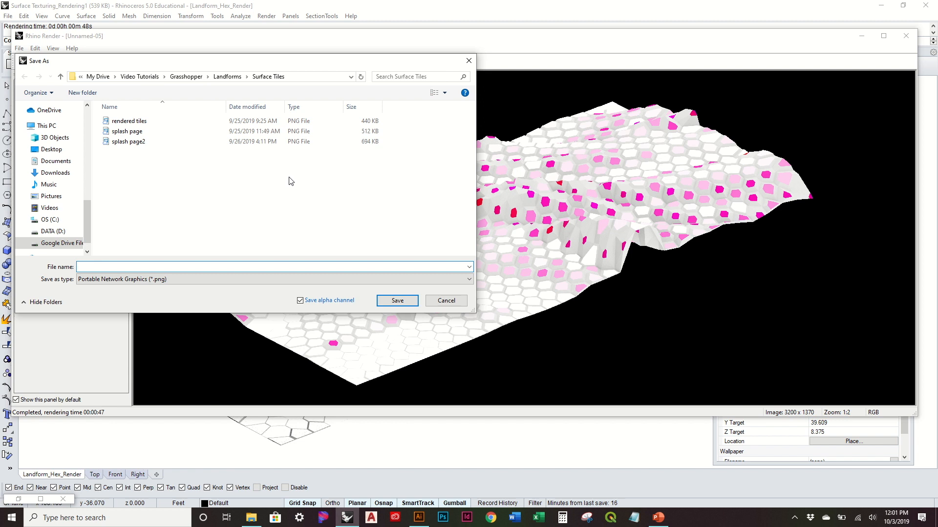
type("rendered")
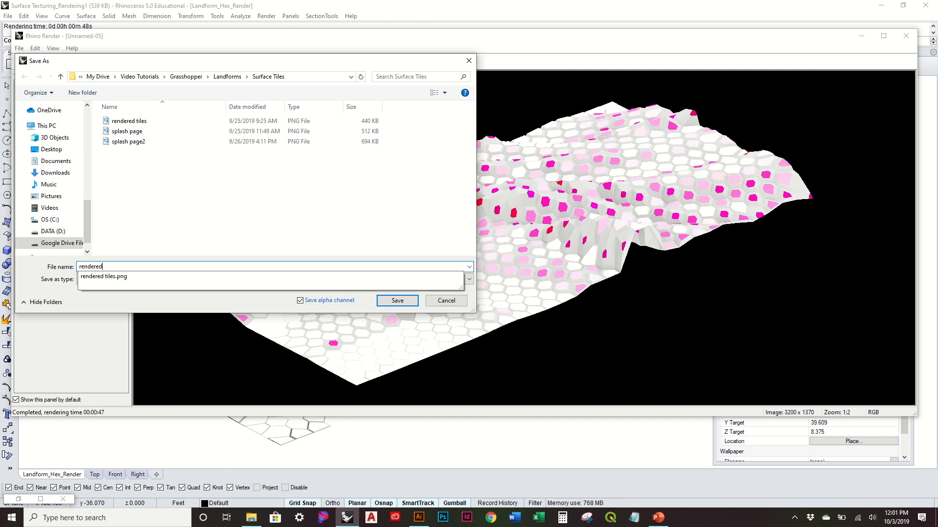
type(" hex")
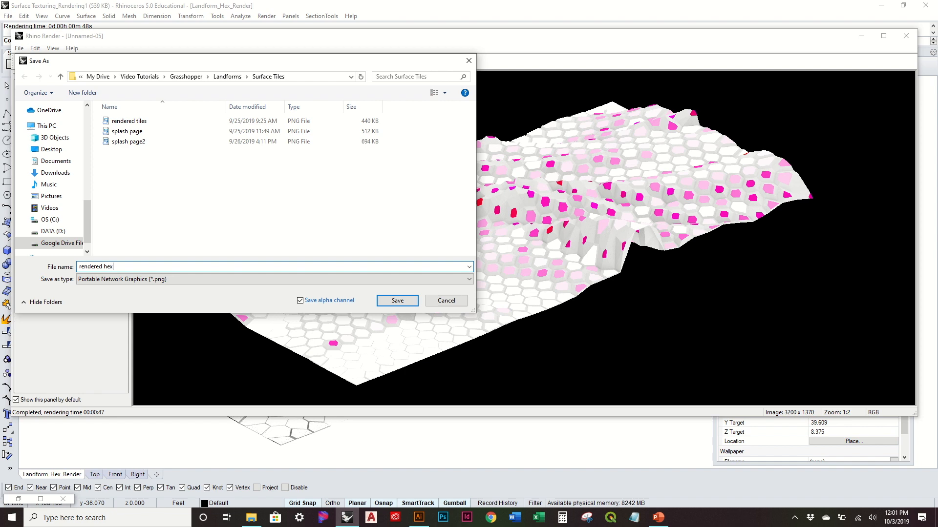
left_click(398, 300)
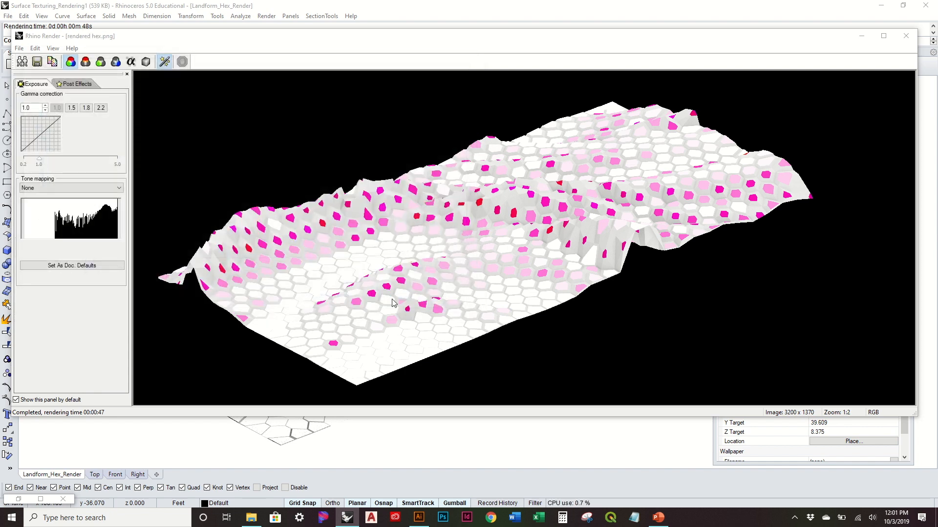
left_click(910, 38)
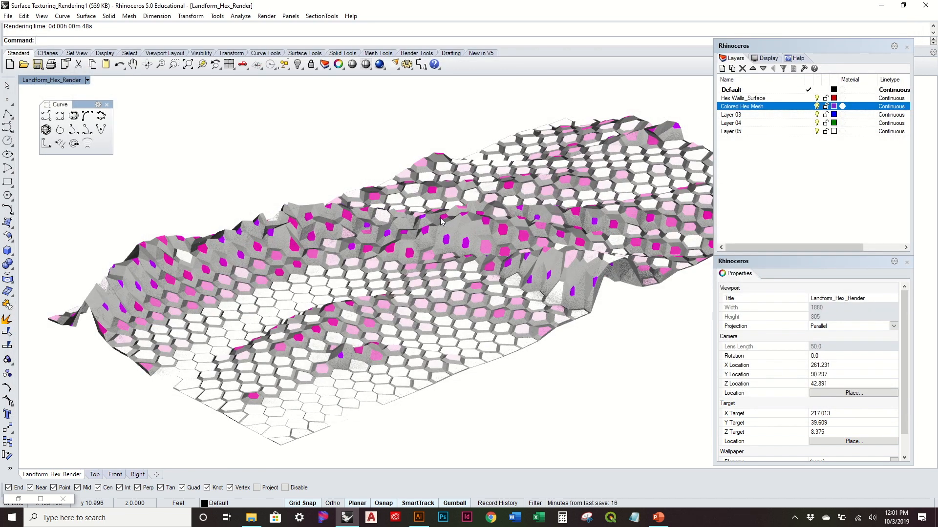
Examine the coloured hexagon cells and their walls from several angles and at close range
right_click_drag(460, 261, 400, 270)
right_click_drag(276, 329, 341, 235)
scroll(306, 225, "up", 6)
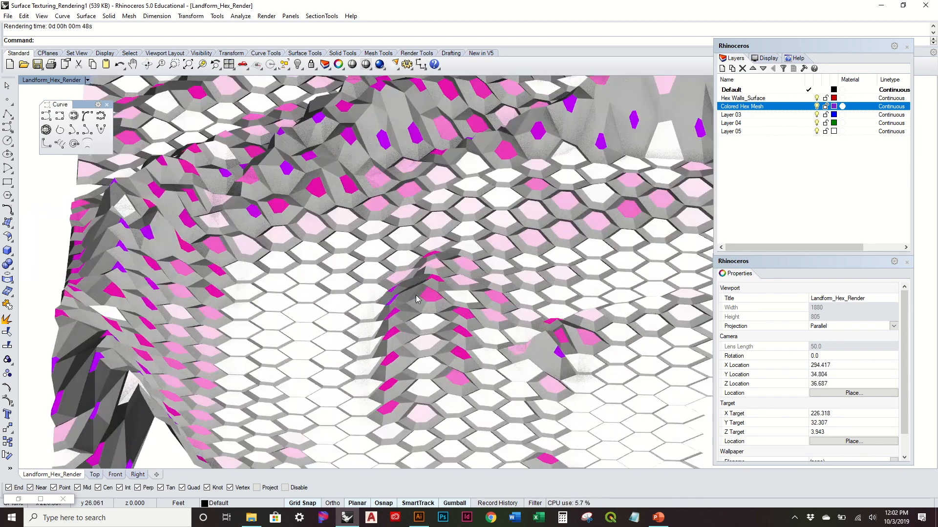
scroll(306, 224, "down", 6)
right_click_drag(582, 292, 518, 277)
scroll(517, 277, "down", 2)
right_click_drag(449, 213, 364, 305)
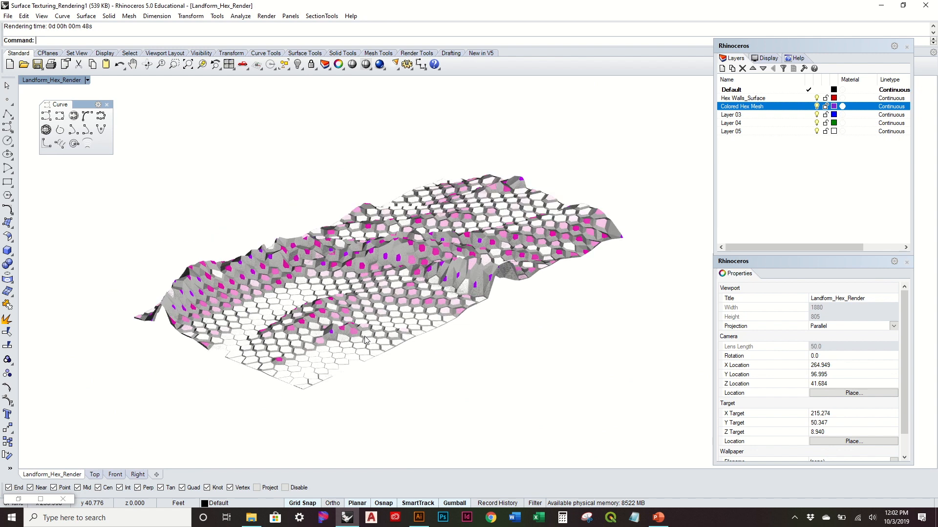
scroll(297, 303, "up", 6)
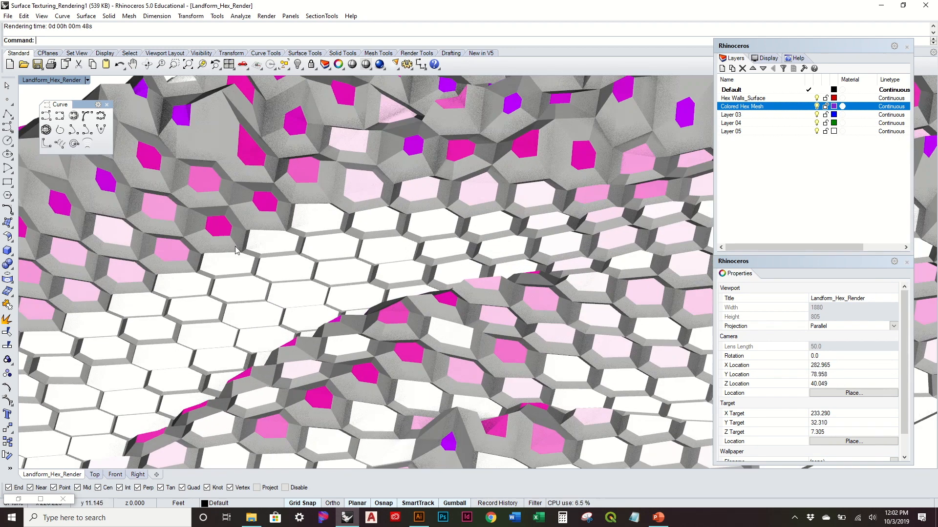
scroll(239, 251, "down", 5)
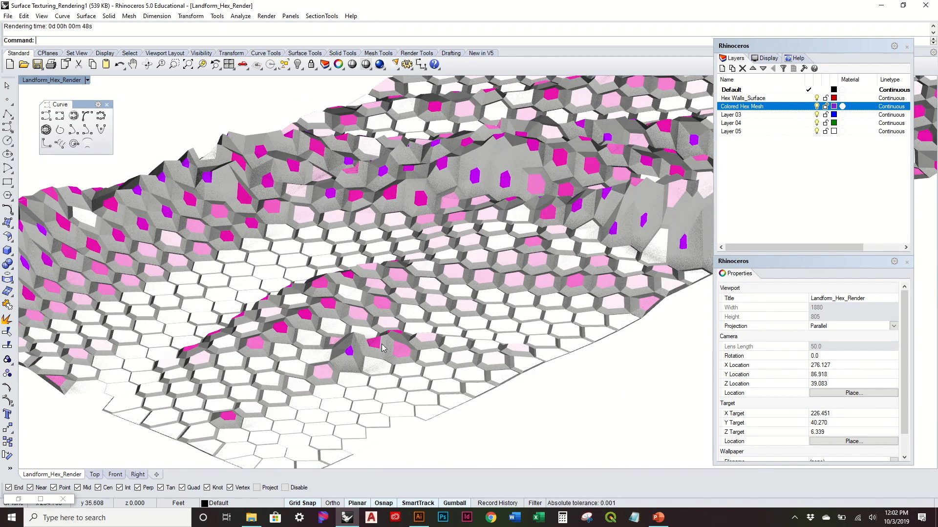
Select the whole hexagonal landform and start a Contour with its base point at the surface's near lower corner
scroll(400, 386, "down", 5)
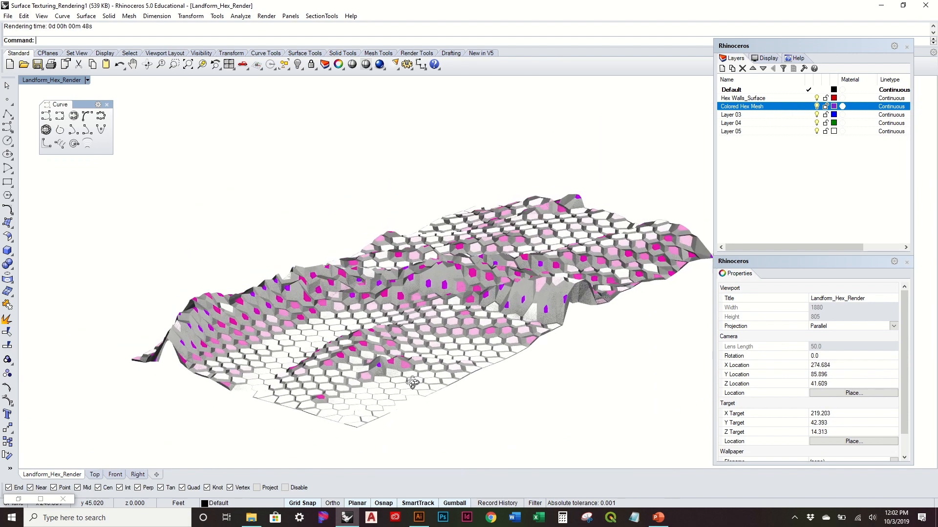
right_click_drag(413, 397, 341, 371)
left_click_drag(155, 178, 558, 425)
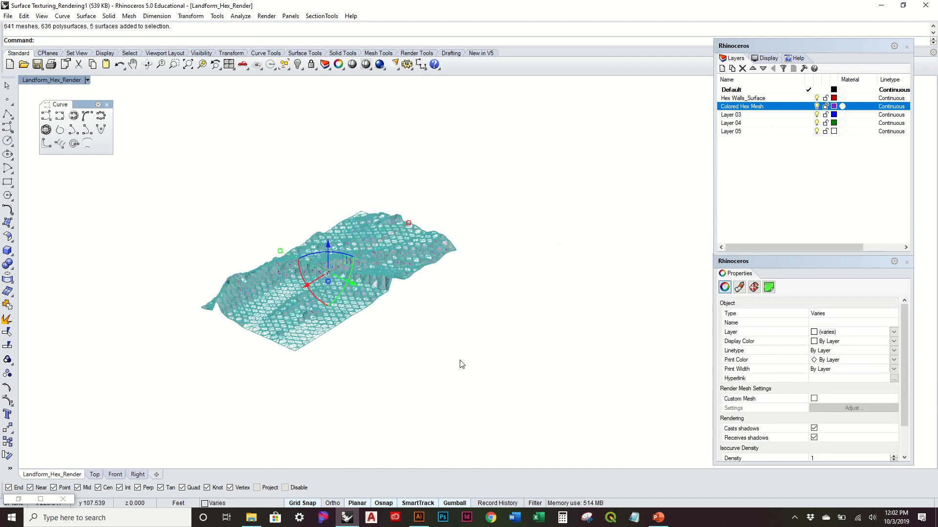
type("CONTOUR")
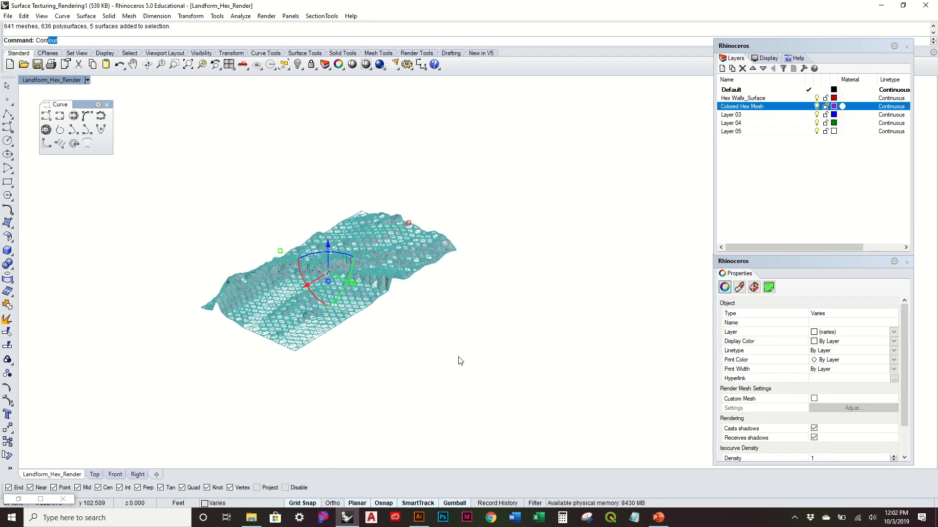
key("Return")
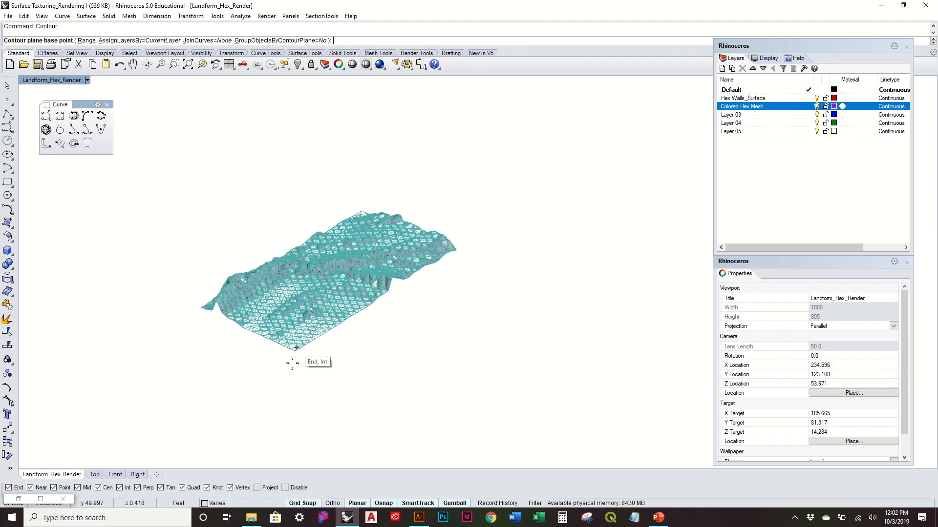
scroll(293, 363, "up", 5)
scroll(340, 350, "up", 4)
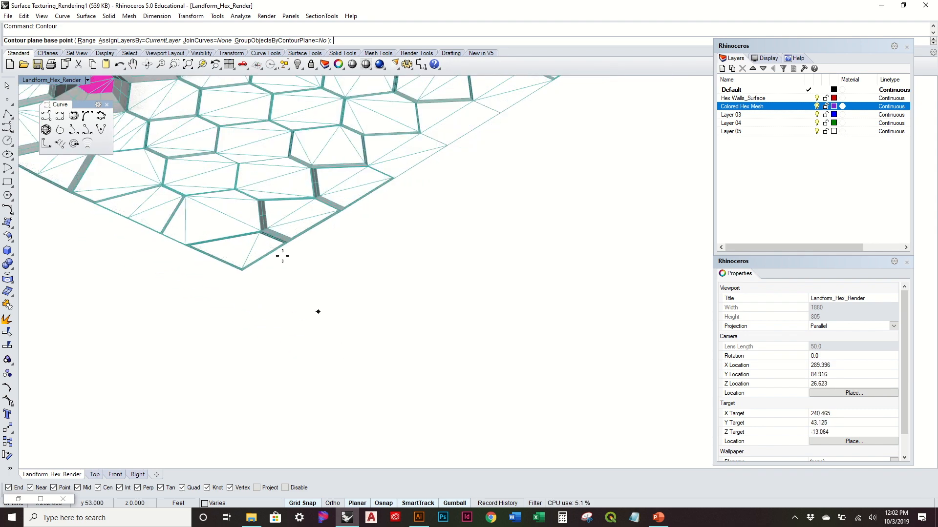
left_click(243, 271)
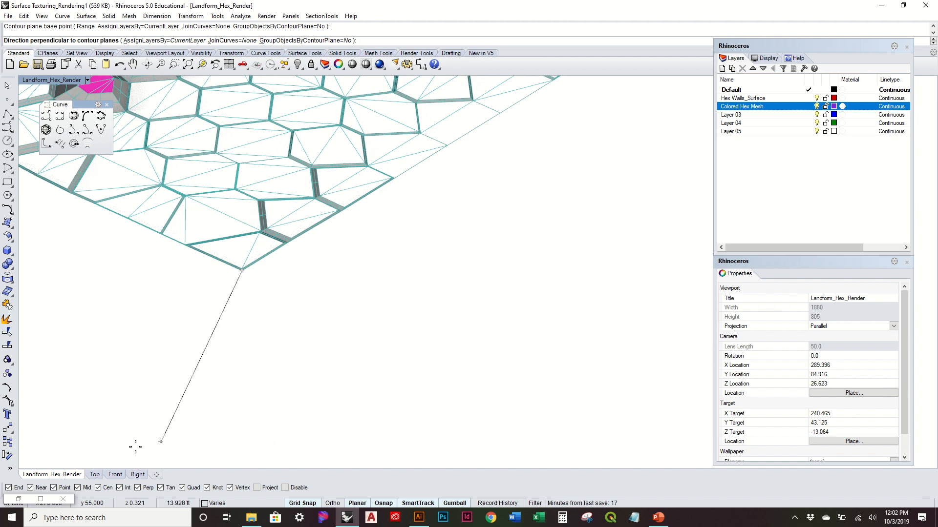
Try generating contours at 2.000 ft spacing with a vertical direction set in the Front view, and undo the result
left_click(116, 474)
scroll(319, 292, "down", 8)
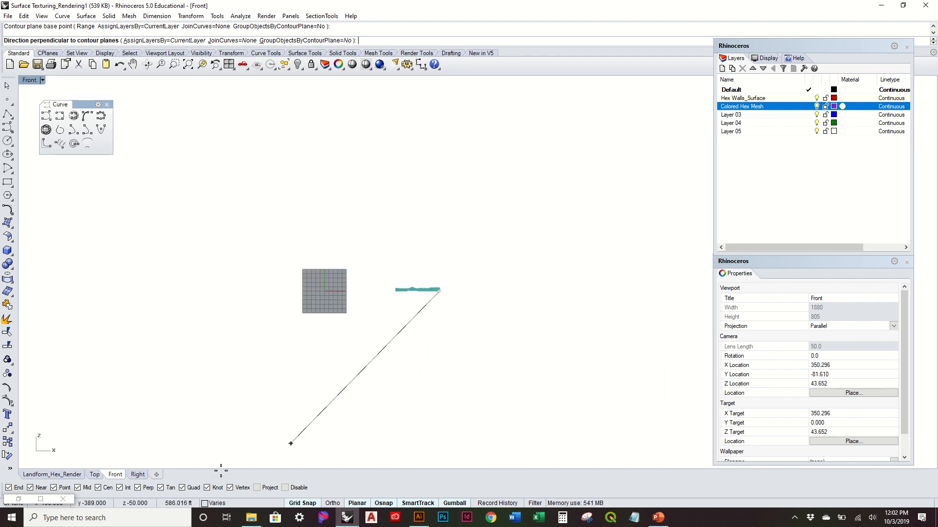
scroll(454, 276, "up", 2)
scroll(432, 272, "up", 5)
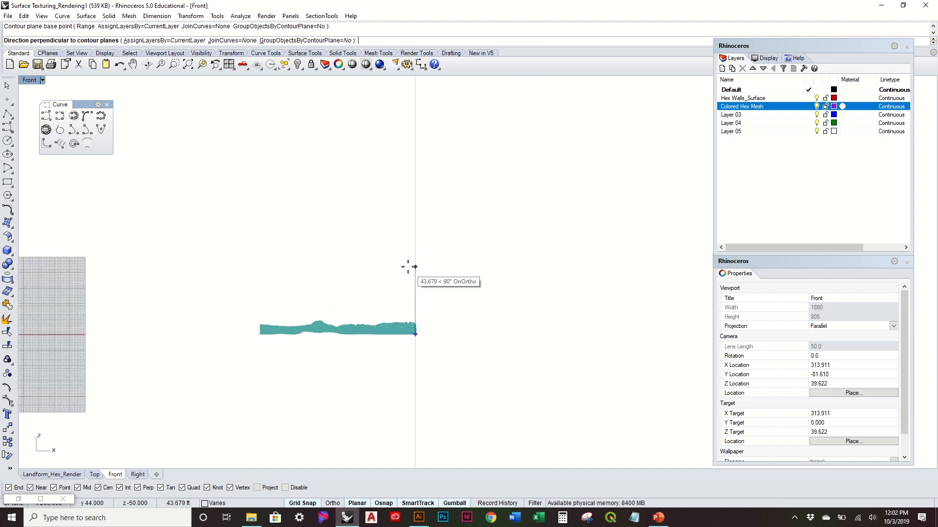
left_click(444, 337)
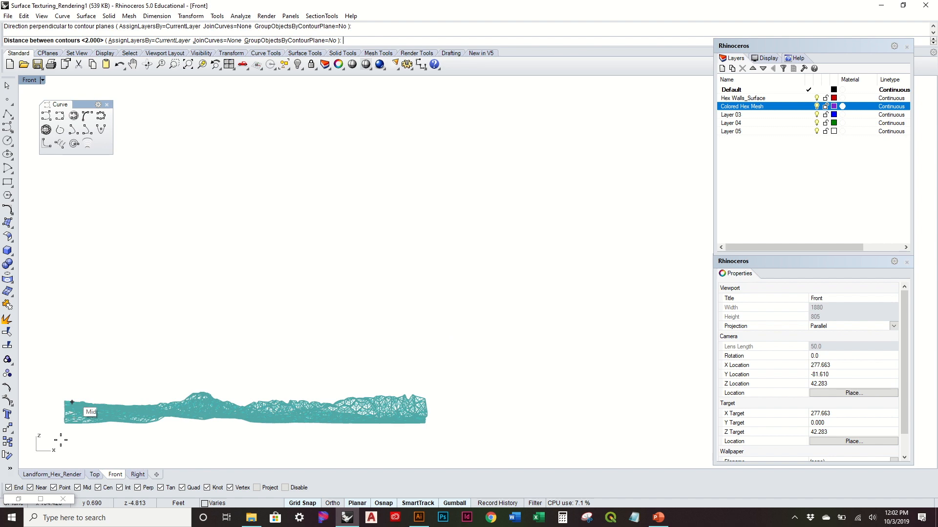
right_click_drag(285, 260, 299, 279)
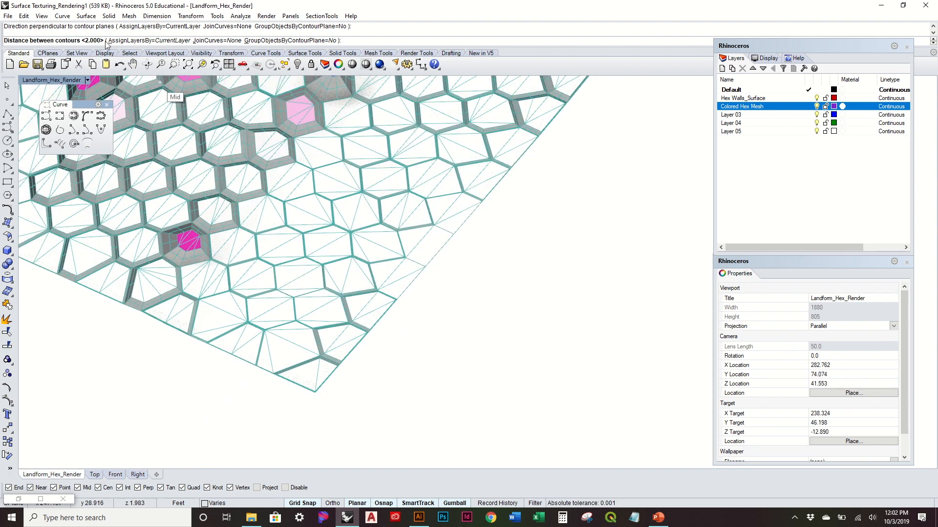
right_click_drag(542, 278, 560, 271)
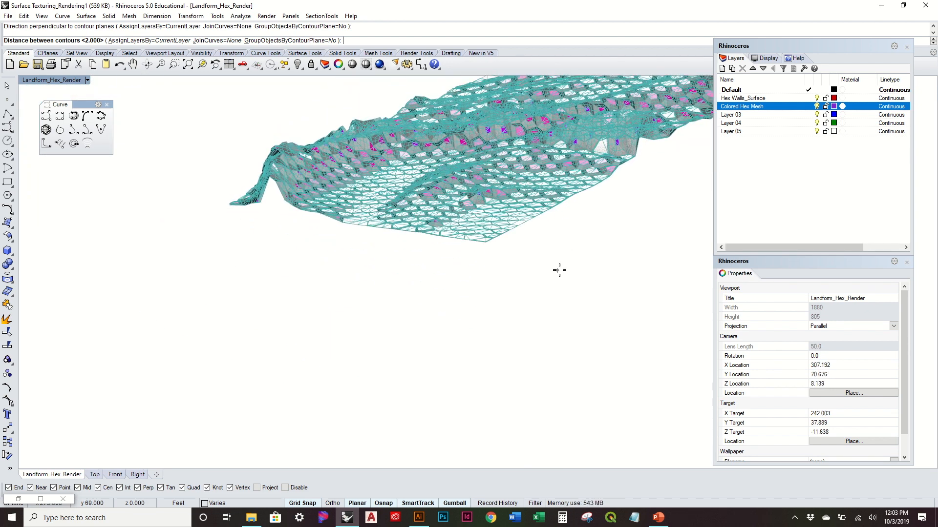
right_click(555, 267)
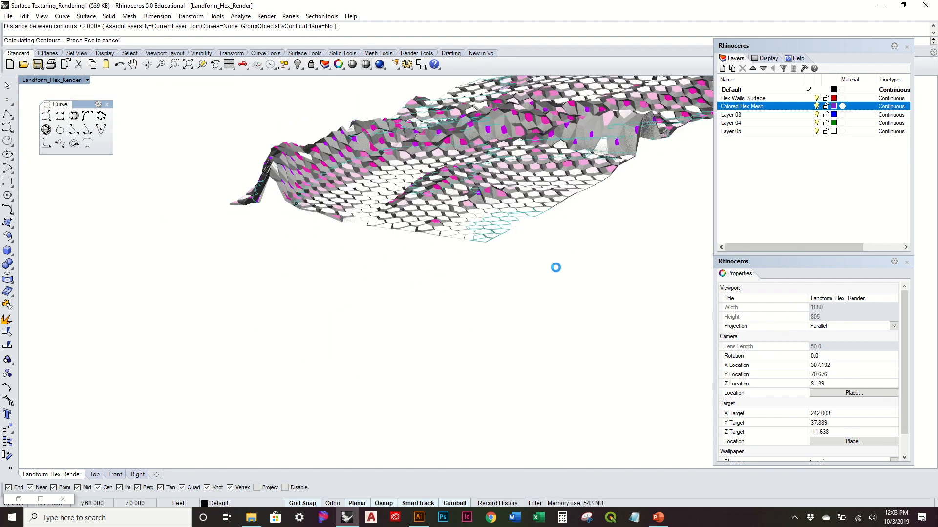
right_click_drag(568, 219, 414, 234)
key("ctrl+z")
Reselect all landform meshes and walls and start a Contour based at the surface's near lower corner
scroll(414, 233, "down", 6)
left_click_drag(189, 145, 669, 391)
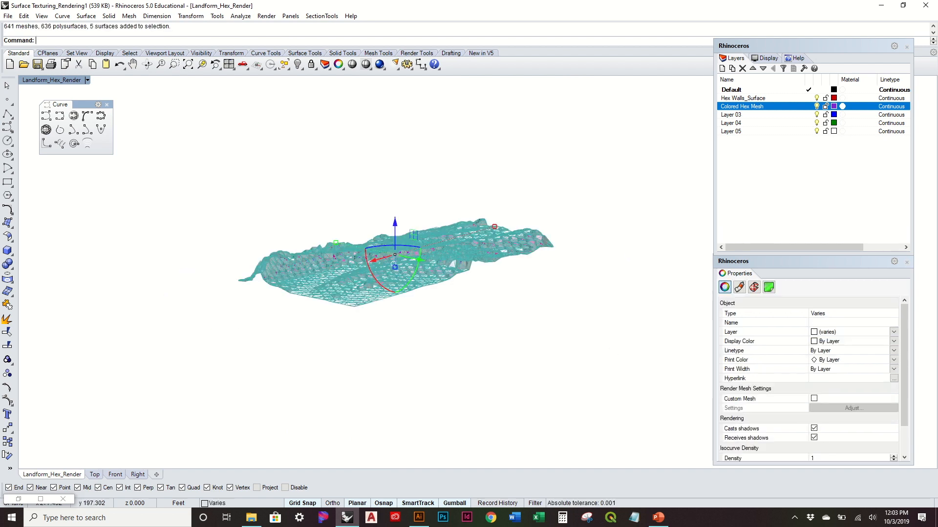
type("Contour")
key("Return")
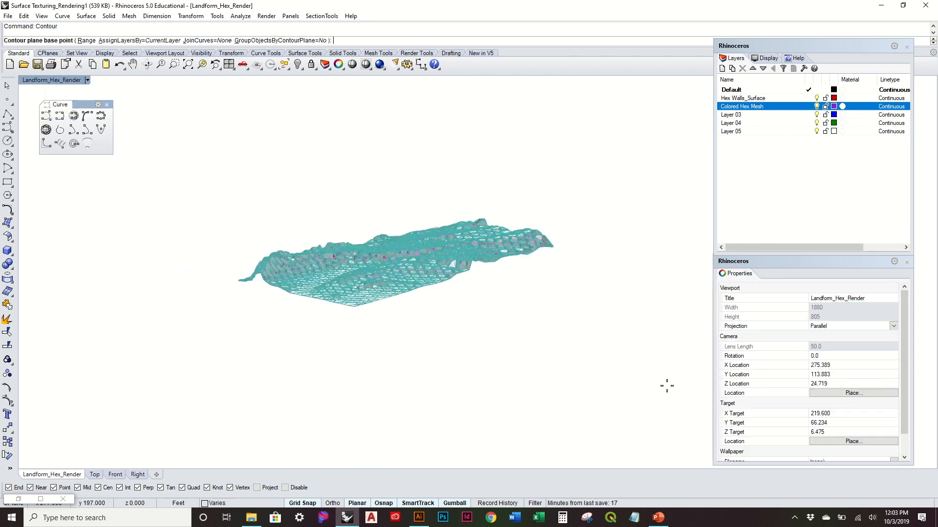
scroll(315, 298, "up", 10)
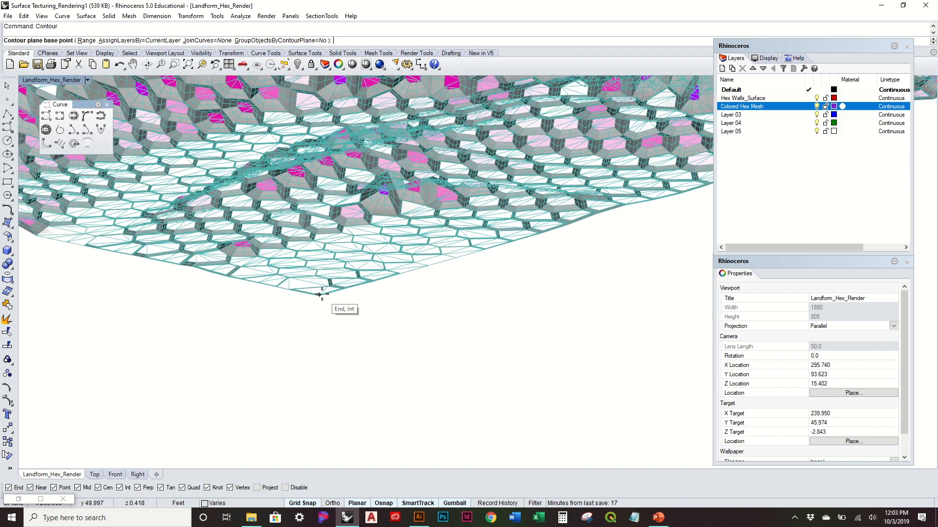
left_click(316, 296)
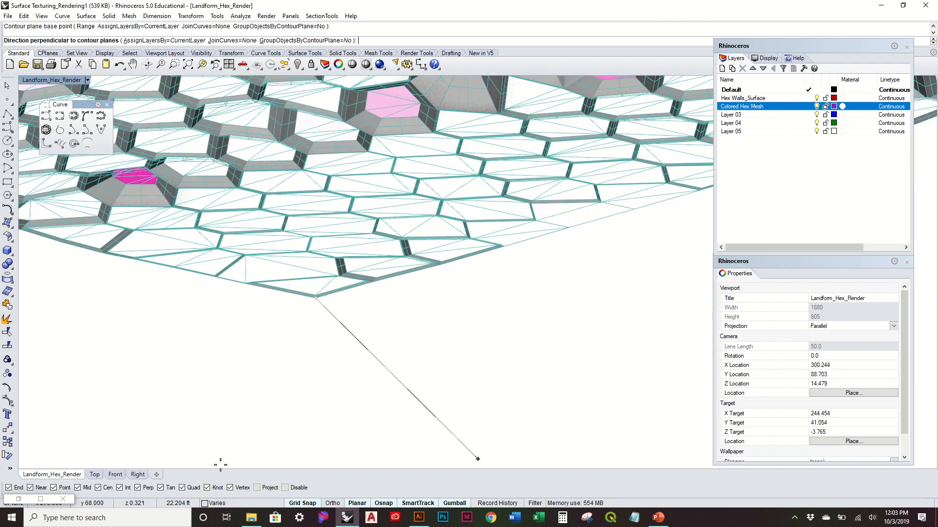
Set the contour direction straight up in the Front view, return to Landform_Hex_Render, and generate contours at .25 ft spacing
left_click(115, 474)
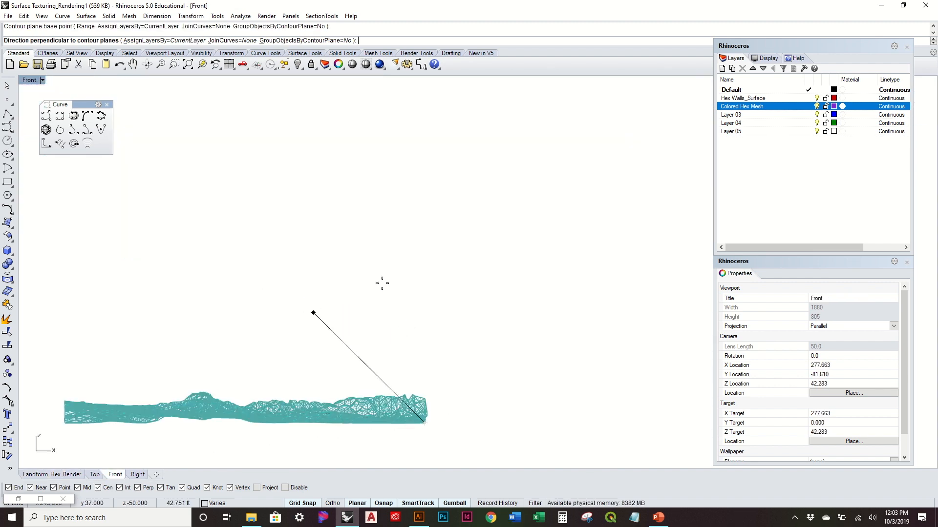
key("shift")
left_click(440, 259)
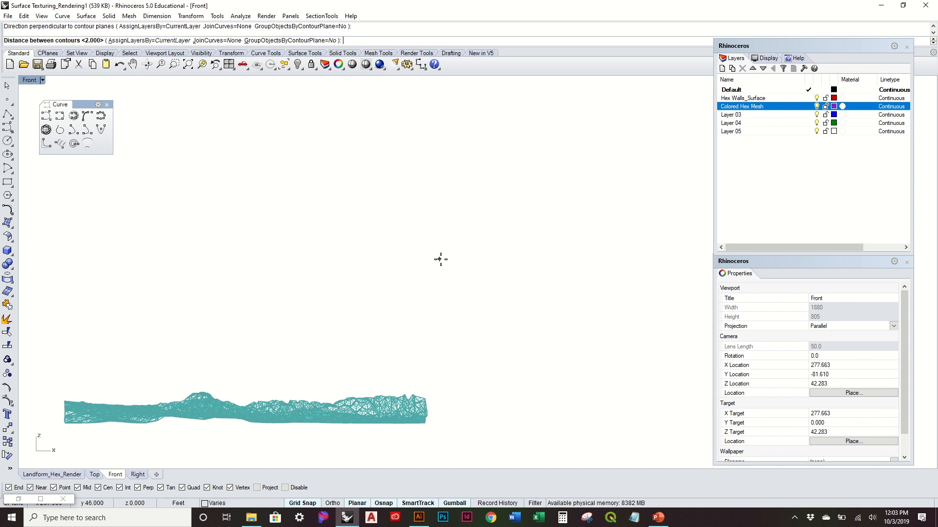
left_click(49, 475)
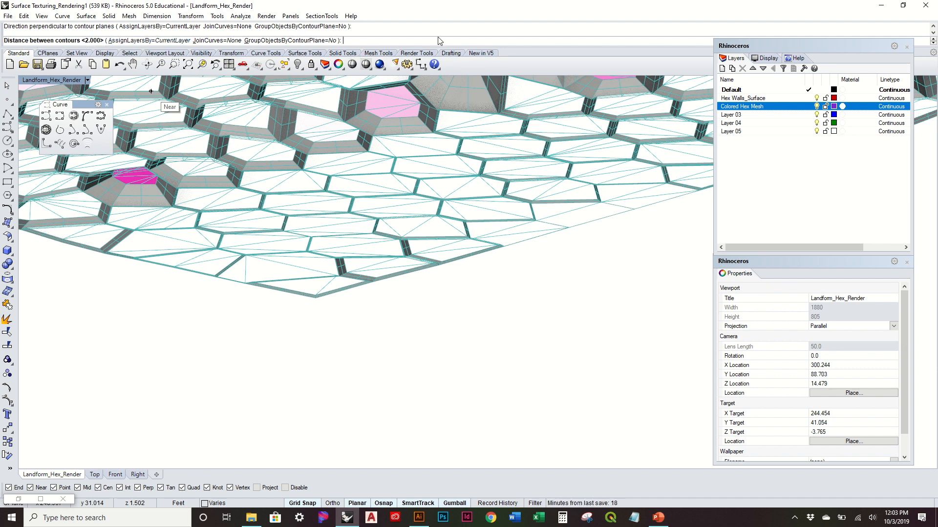
key("Return")
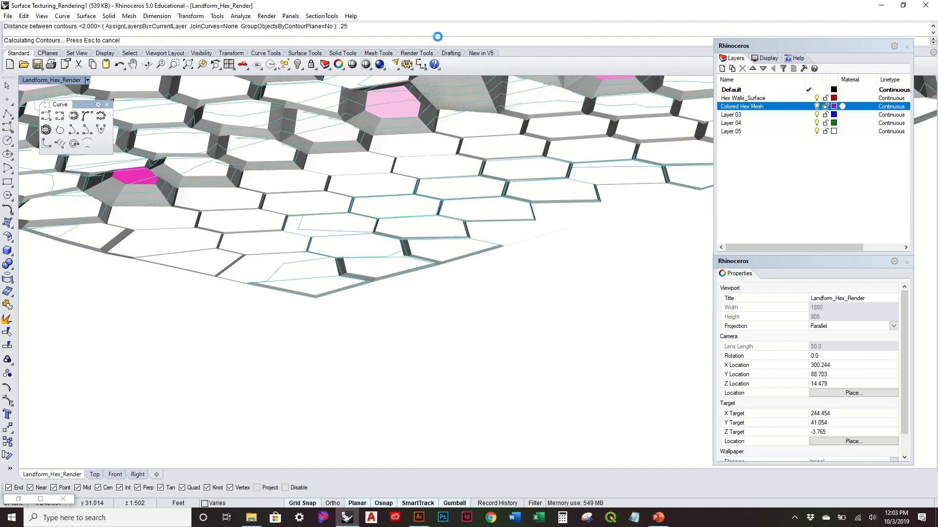
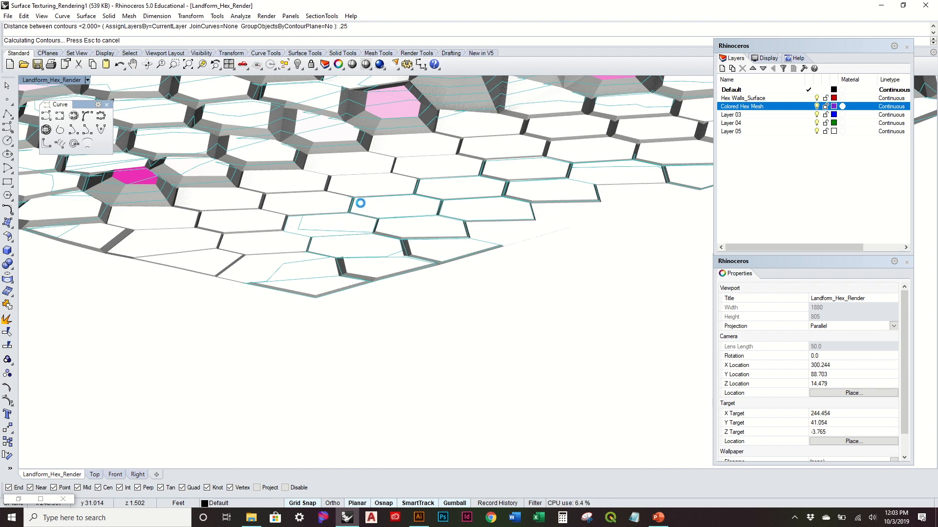
Examine the selected contour curves across the hexagon walls and coloured cells from several angles and at close range
scroll(359, 204, "down", 6)
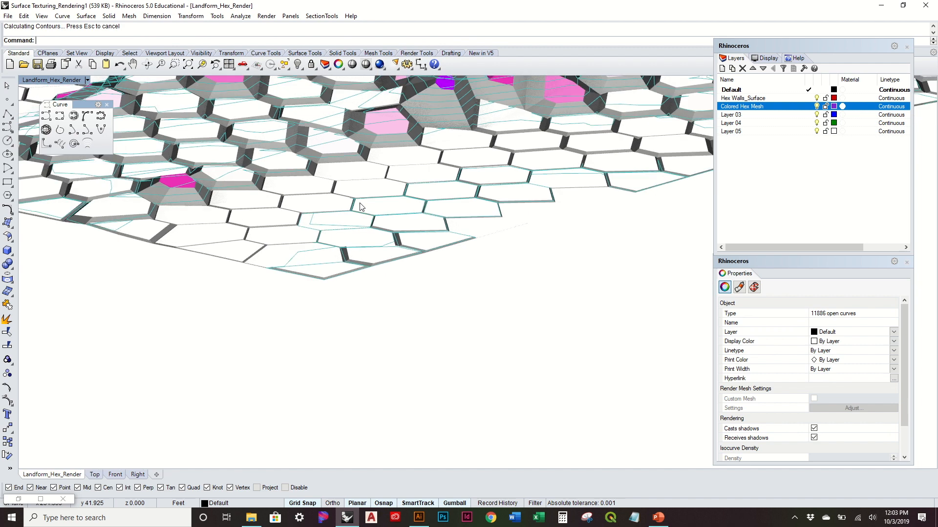
right_click_drag(361, 222, 304, 313)
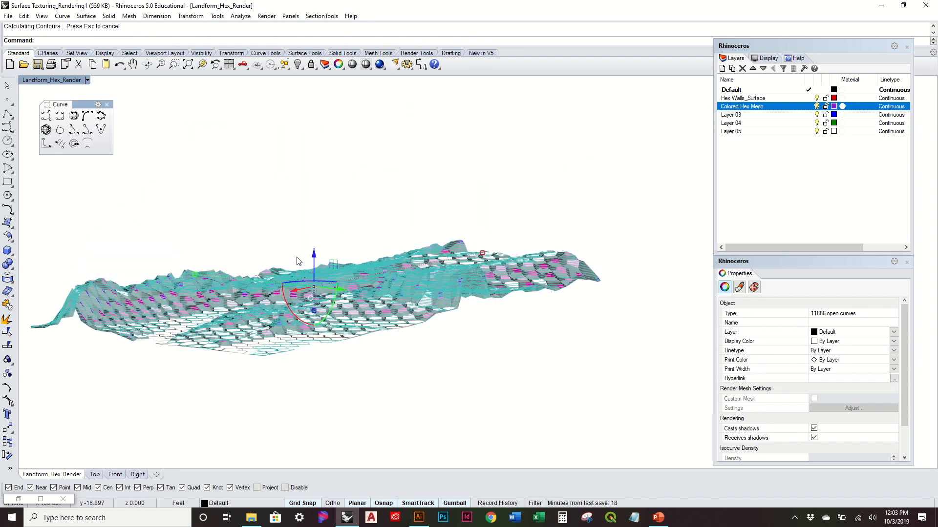
scroll(299, 261, "up", 8)
scroll(432, 285, "down", 3)
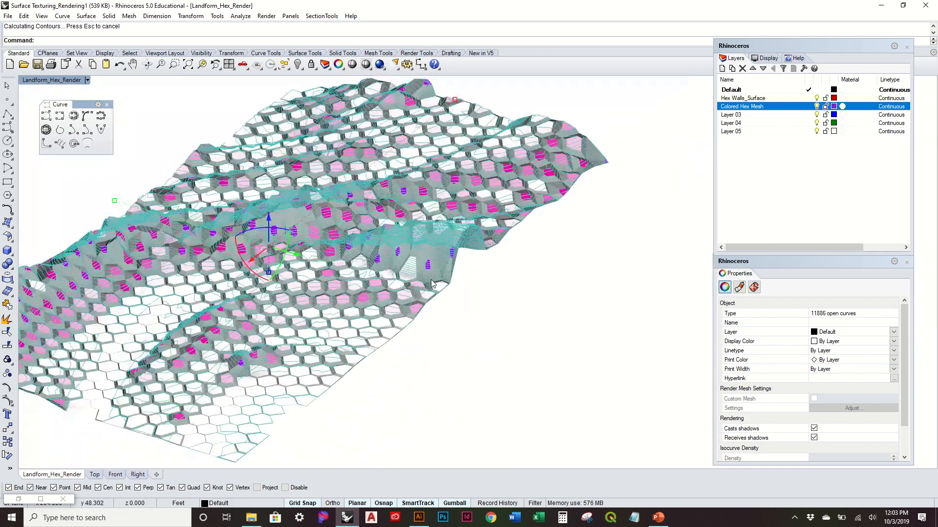
scroll(365, 247, "up", 10)
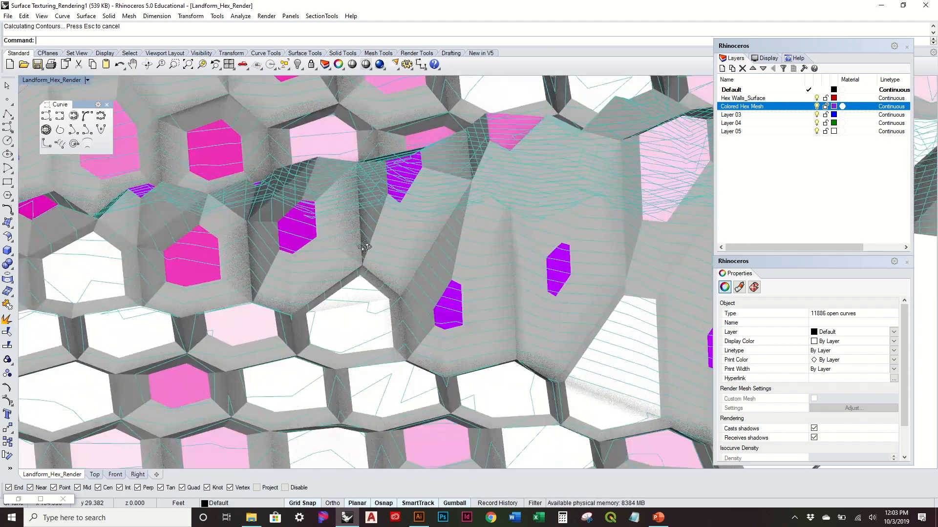
right_click_drag(365, 247, 371, 254)
scroll(372, 254, "down", 4)
right_click_drag(352, 209, 497, 316, "shift")
scroll(517, 368, "down", 4)
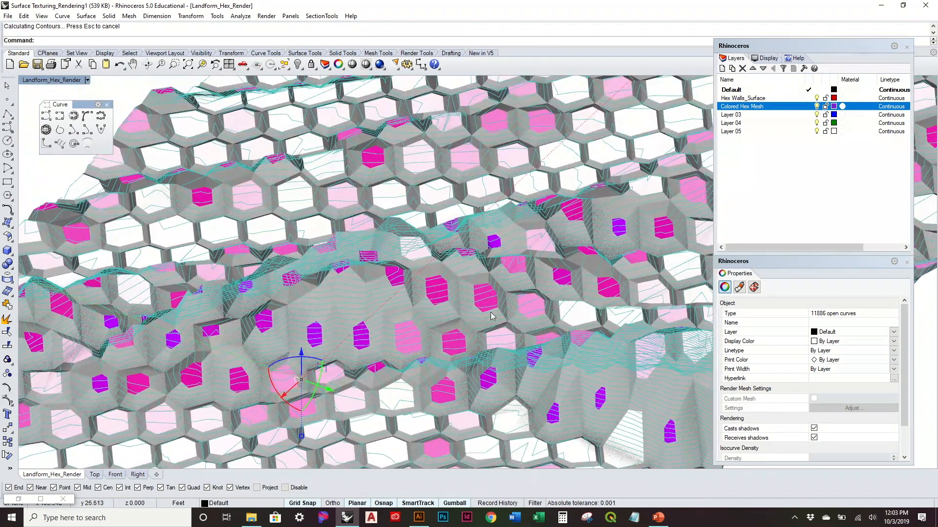
scroll(497, 316, "up", 8)
scroll(497, 317, "down", 8)
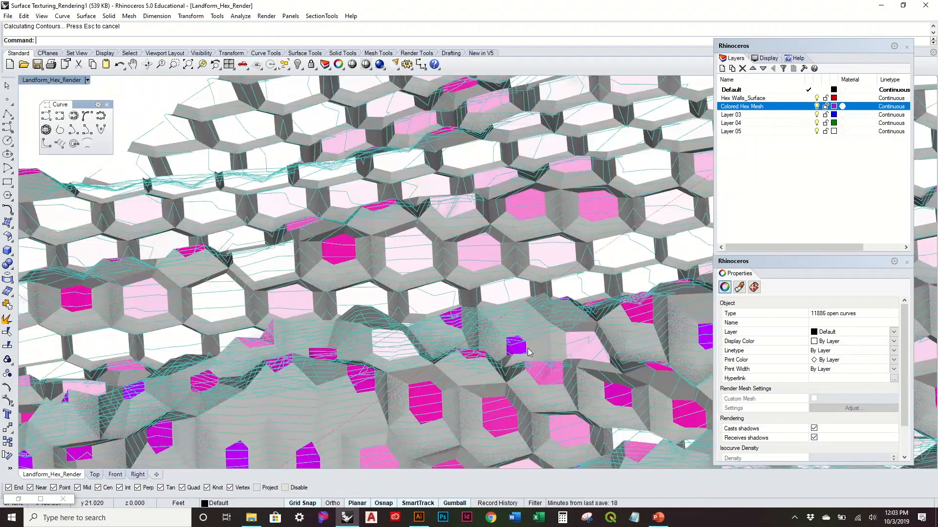
right_click_drag(497, 315, 229, 147, "shift")
right_click_drag(552, 435, 407, 265, "shift")
scroll(374, 244, "up", 5)
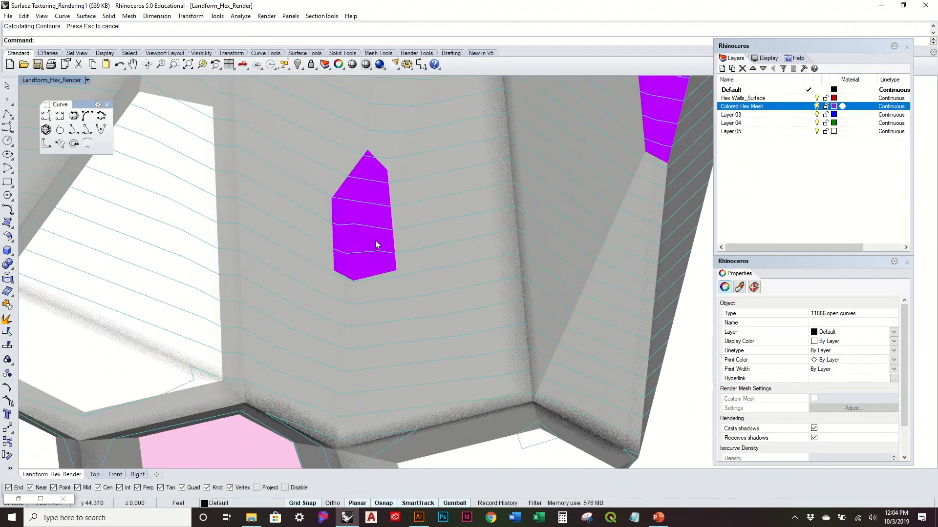
scroll(376, 243, "down", 5)
scroll(376, 244, "down", 8)
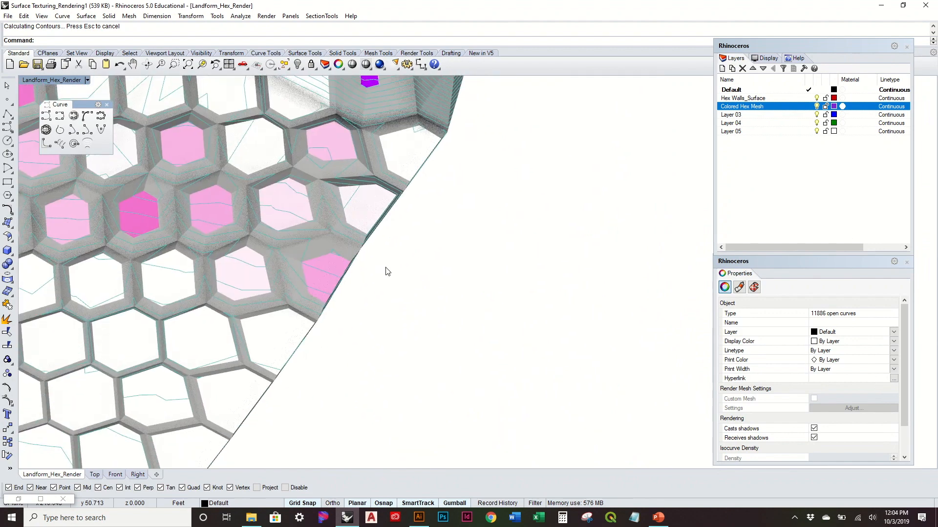
right_click_drag(385, 271, 433, 231, "shift")
Deselect the contour curves and inspect their black lines on the ridges, steep cells and overall landform
left_click(297, 154)
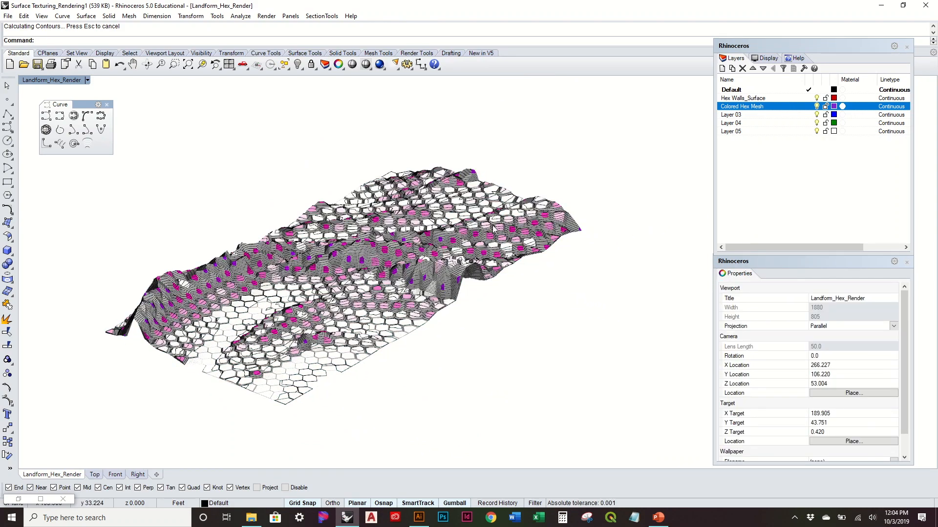
scroll(409, 245, "up", 10)
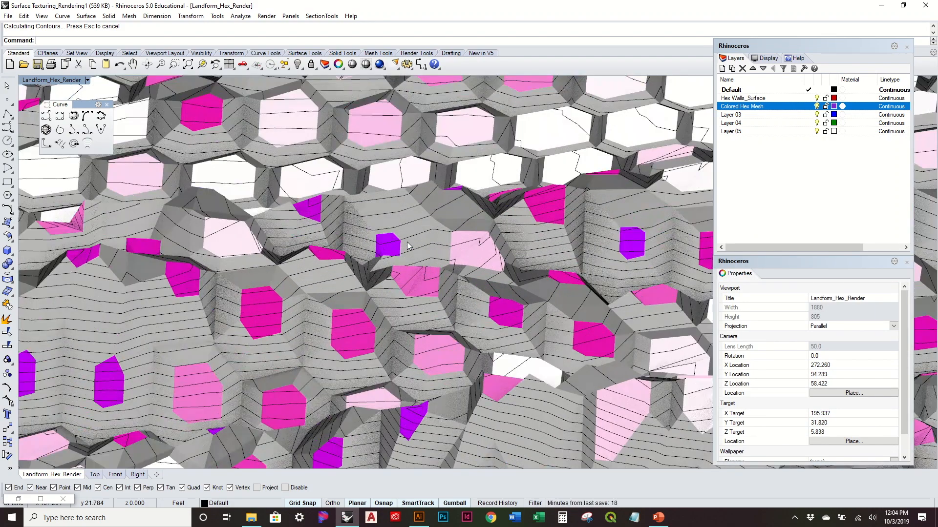
scroll(409, 246, "down", 5)
right_click_drag(409, 246, 414, 266)
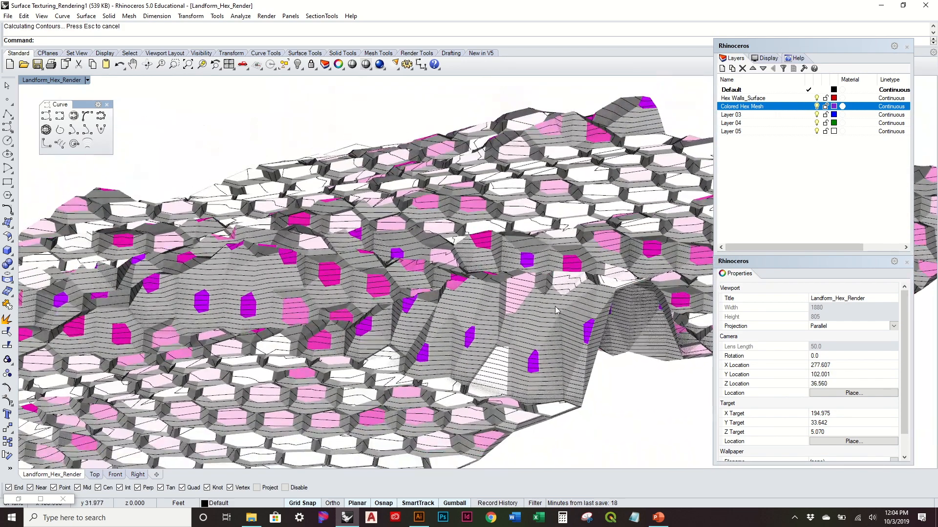
right_click_drag(518, 299, 311, 240)
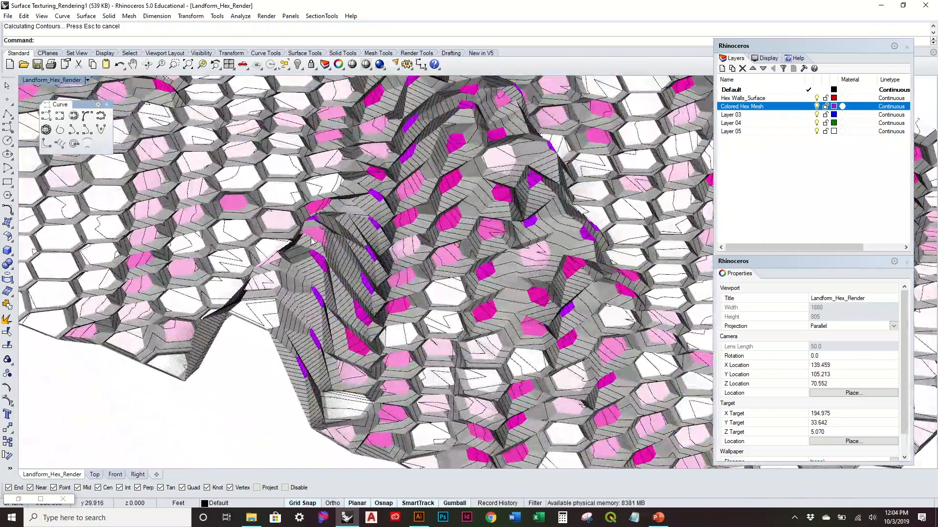
right_click_drag(352, 310, 447, 306)
scroll(448, 306, "down", 8)
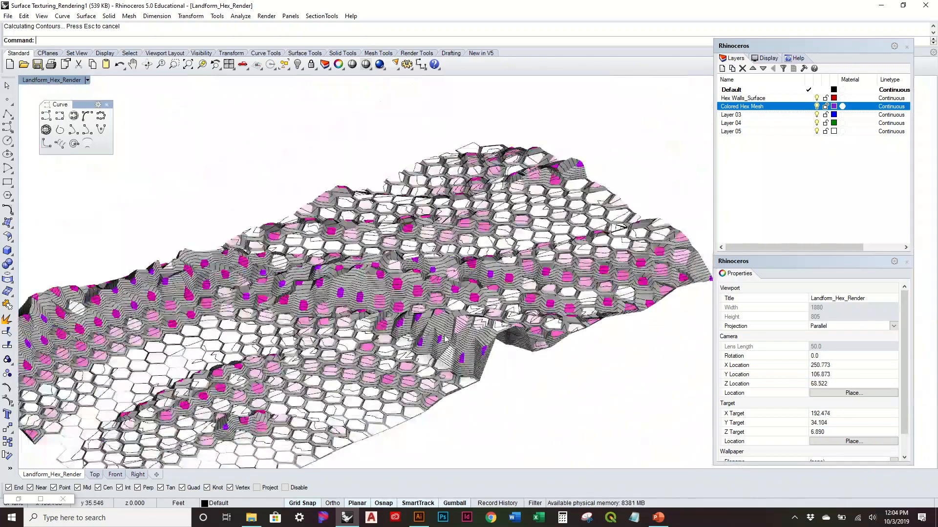
scroll(296, 344, "down", 5)
right_click_drag(396, 280, 594, 347)
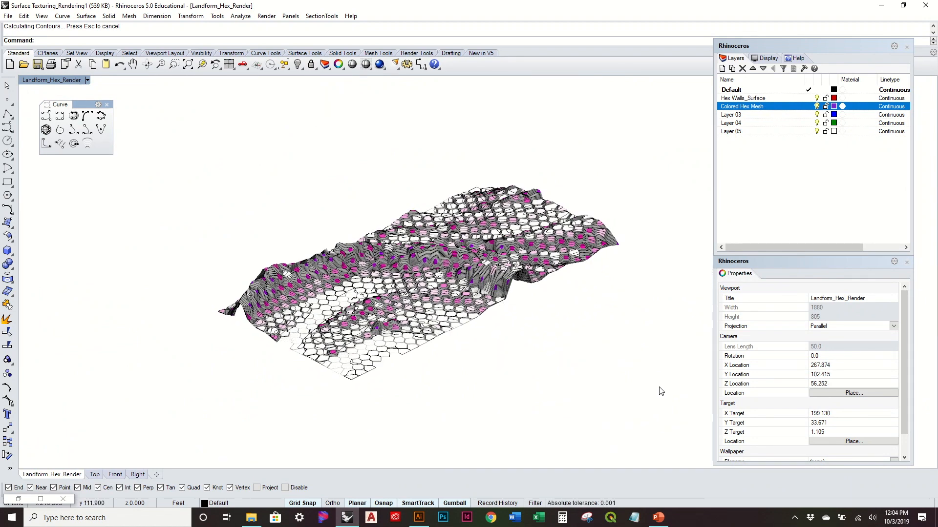
Select all contour curves on the Default layer and move them to Layer 04
left_click(737, 90)
right_click(737, 91)
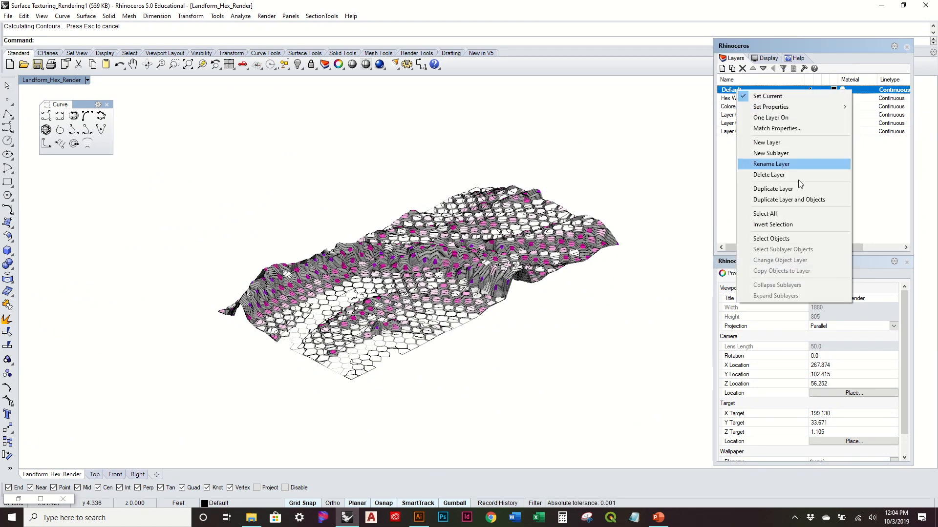
left_click(804, 241)
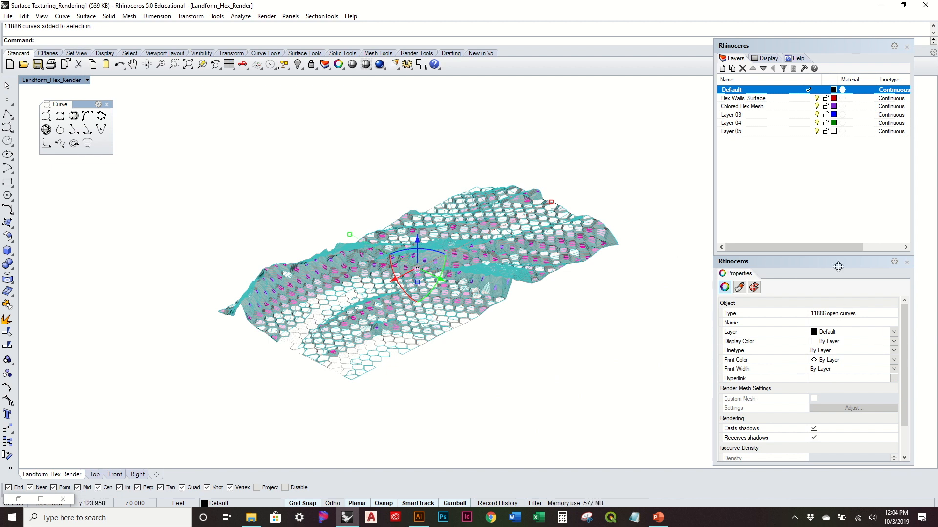
left_click(843, 332)
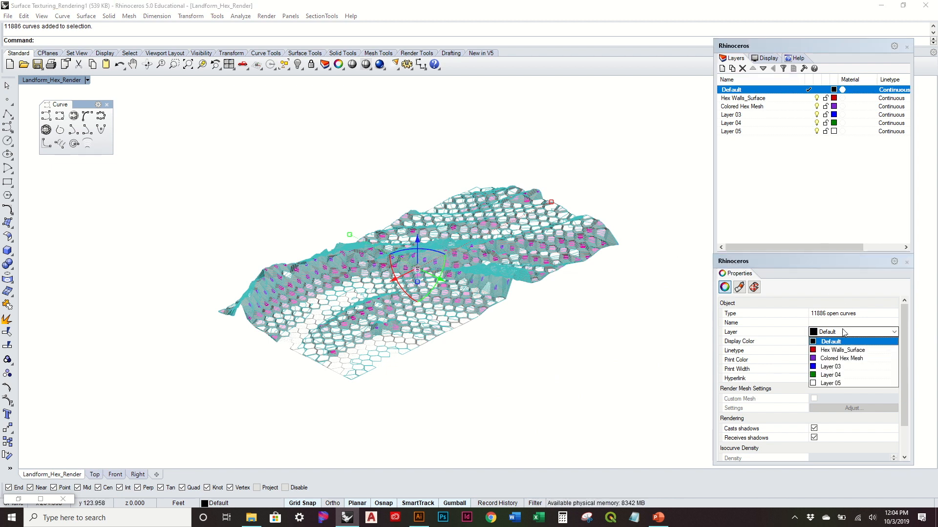
left_click(850, 375)
Rename Layer 04 as Contours and deselect the contour curves
double_click(728, 123)
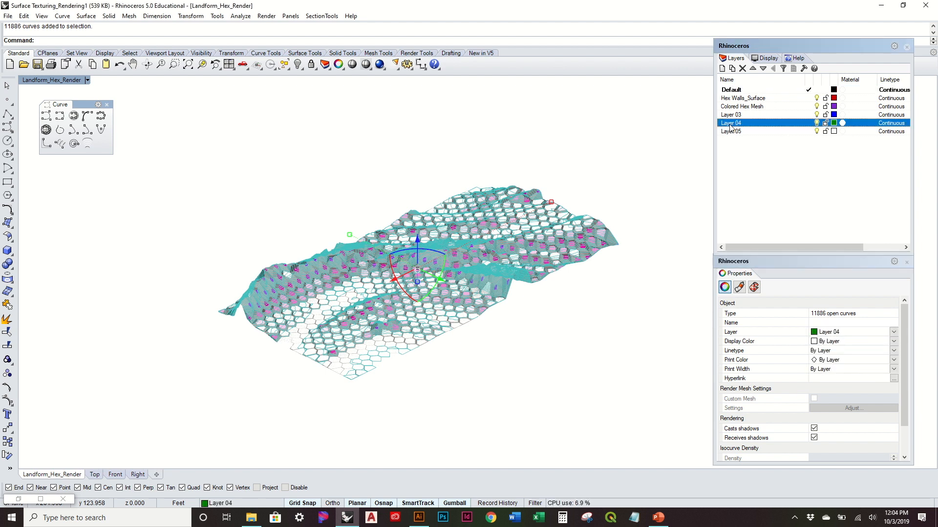
type("Contours")
key("Return")
left_click(641, 352)
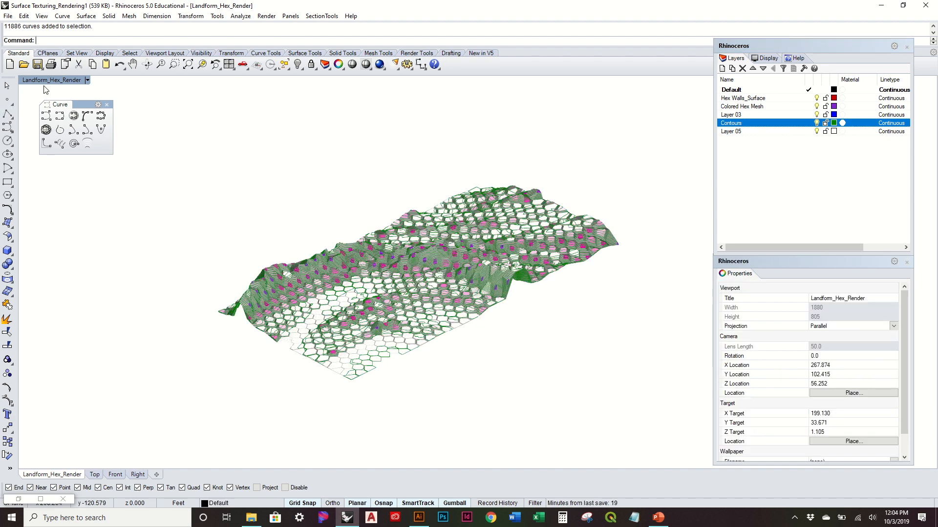
Select all contours, meshes and hex walls of the landform and restore the Landform_Hex_Render named view
left_click(42, 16)
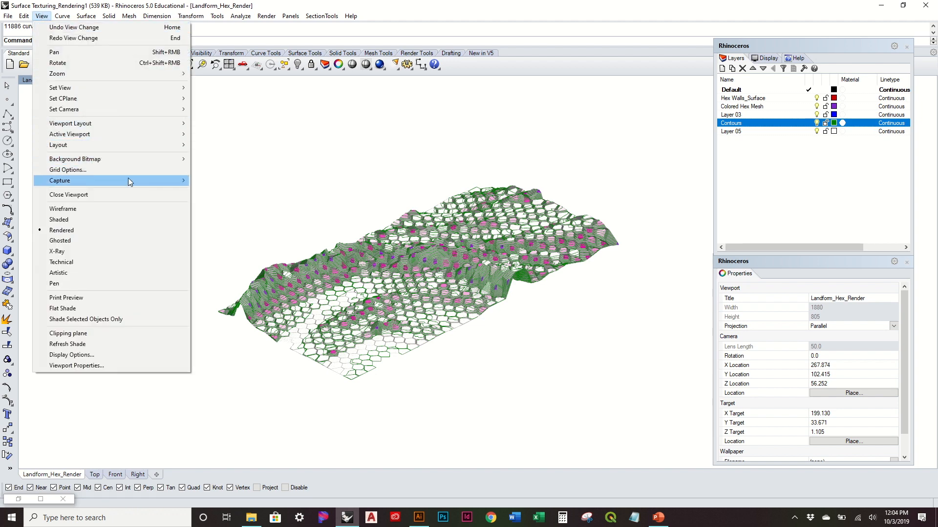
mouse_move(130, 88)
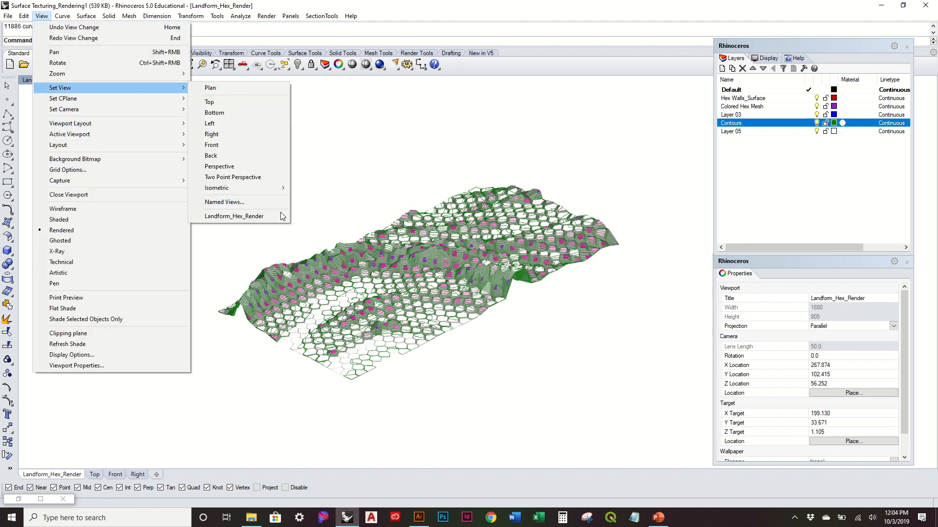
left_click(259, 217)
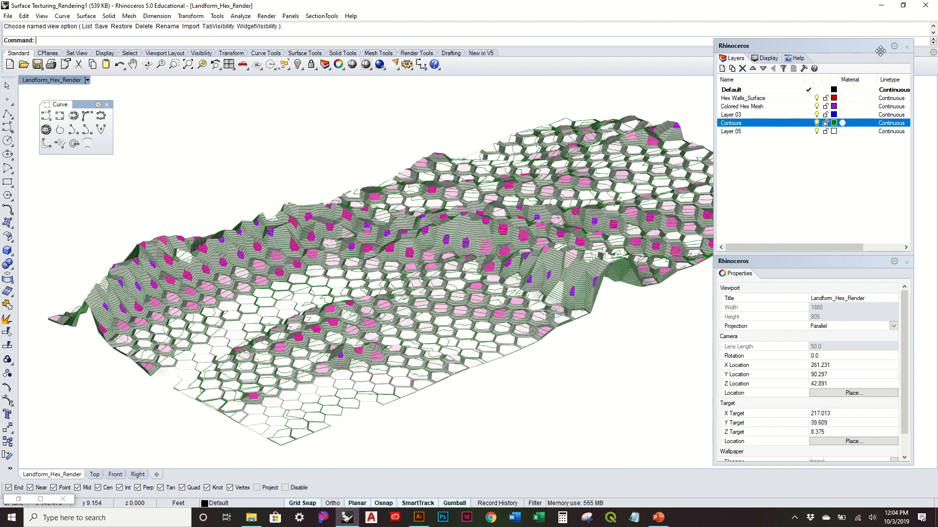
left_click_drag(27, 95, 813, 466)
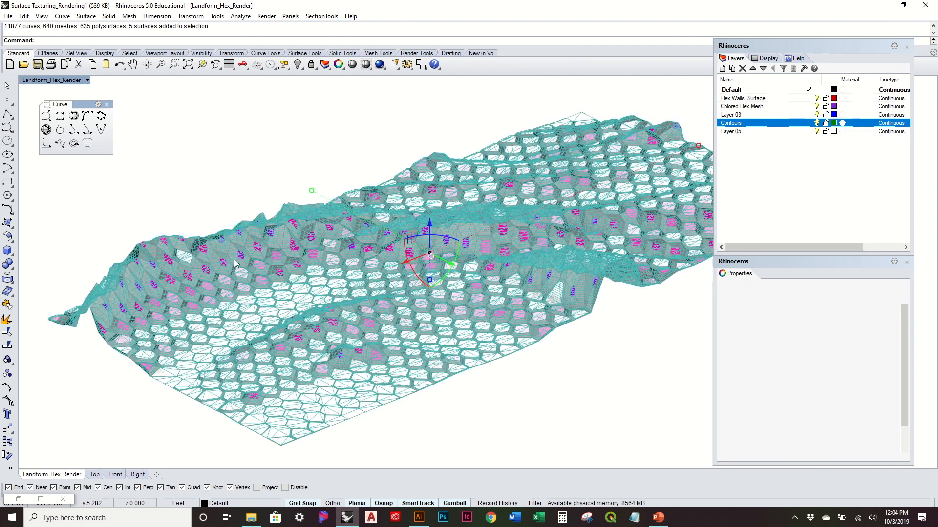
scroll(232, 256, "down", 3)
left_click_drag(120, 107, 615, 413)
left_click(28, 82)
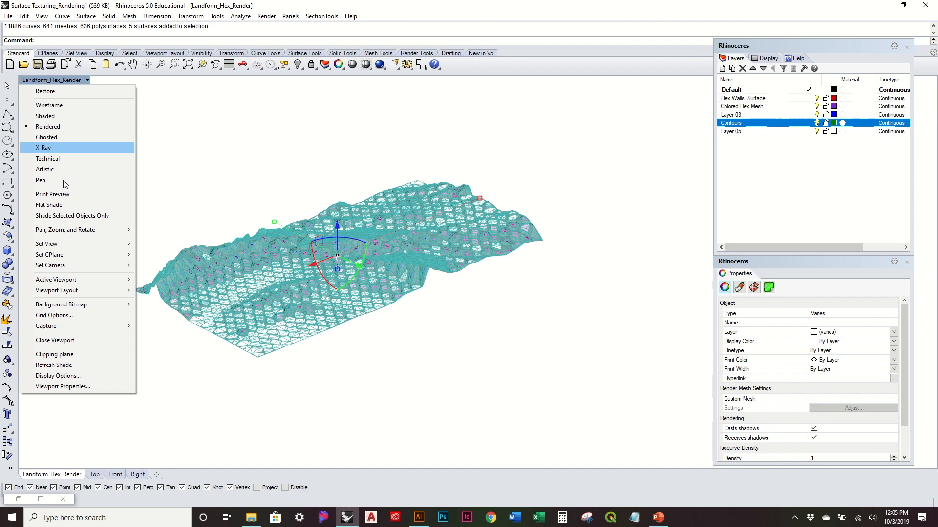
mouse_move(78, 244)
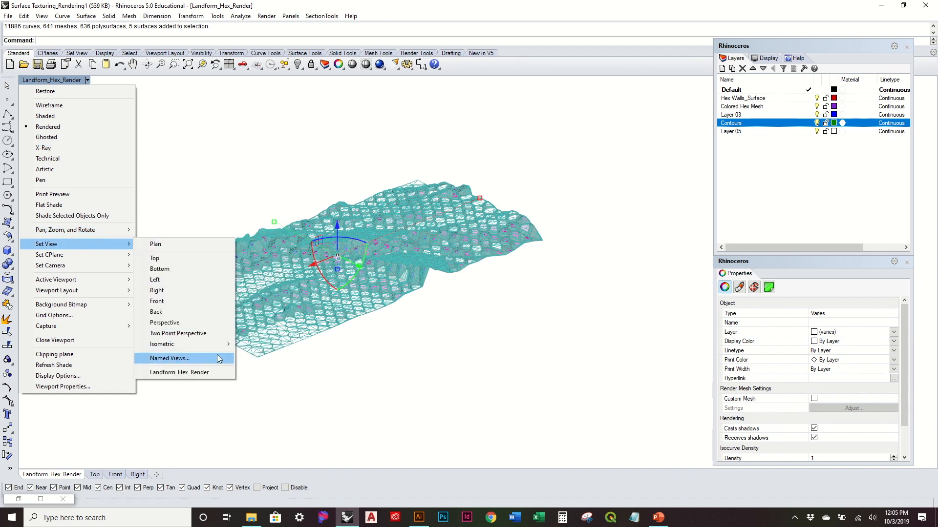
left_click(210, 371)
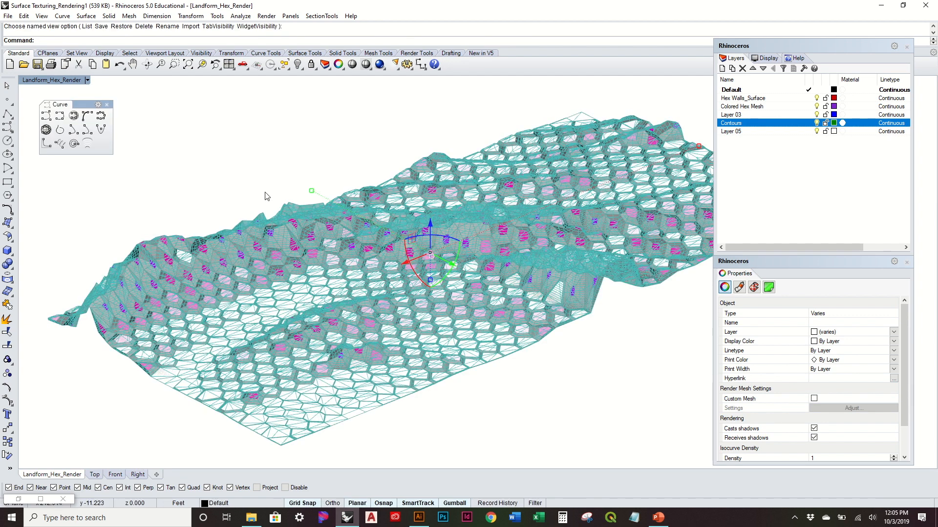
Create a Make2D drawing of the selection from the current view, with hidden lines off and source layers maintained
type("Make2D")
key("Return")
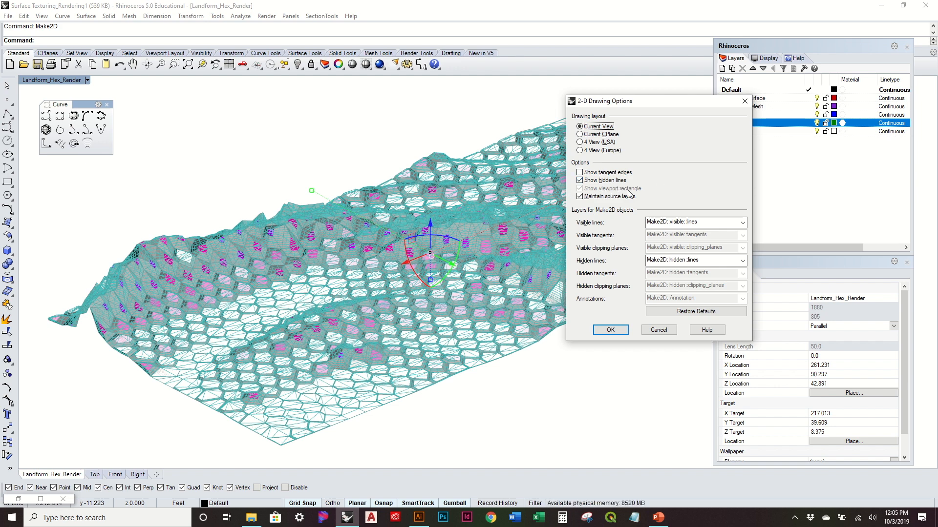
left_click(580, 180)
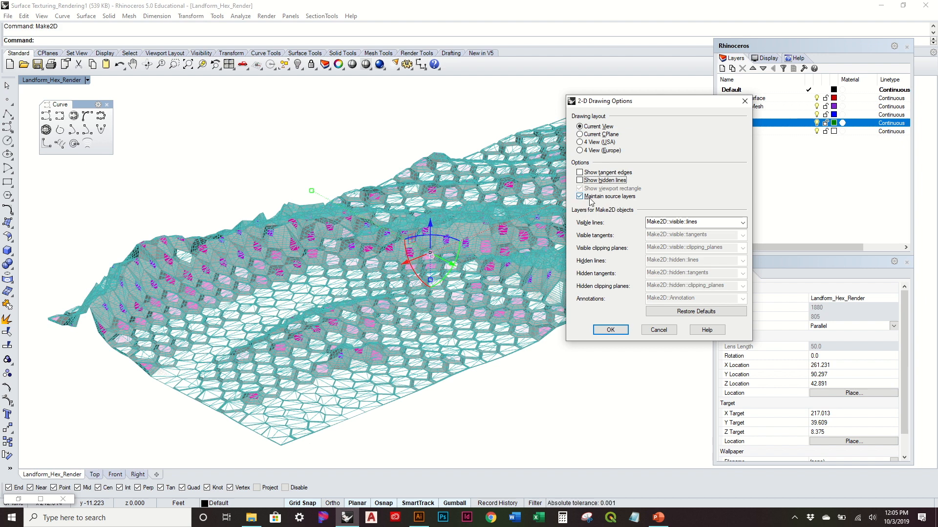
left_click(610, 330)
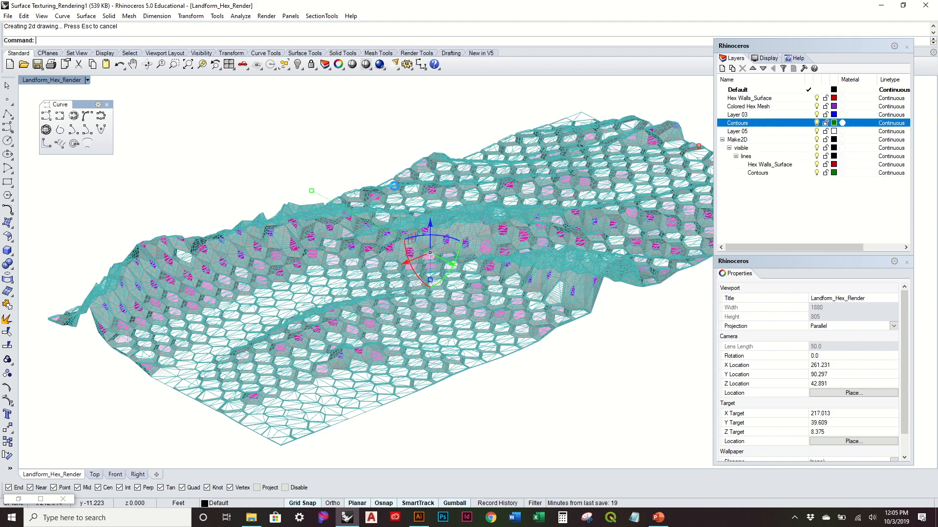
In the Top view, move the flattened linework upward in Y away from the origin grid and deselect it
scroll(256, 218, "down", 5)
right_click_drag(256, 217, 113, 496)
left_click(95, 475)
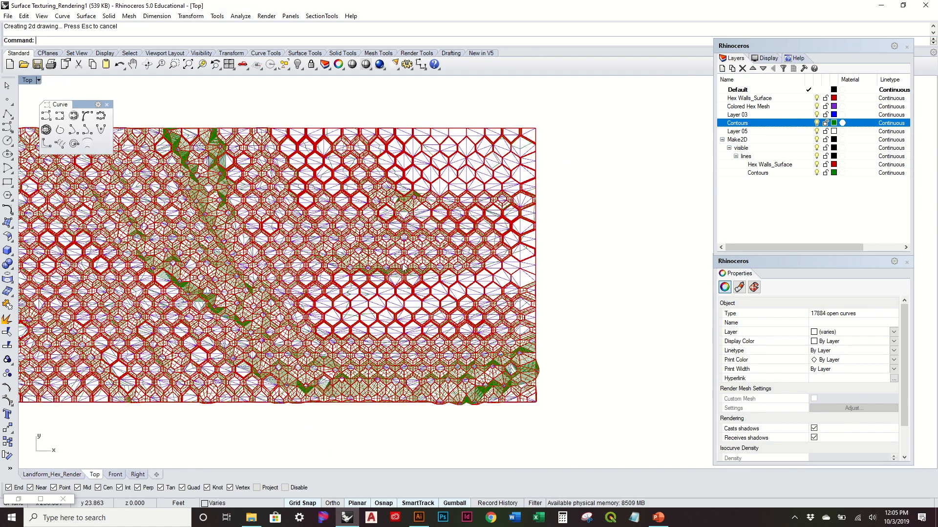
scroll(614, 268, "down", 5)
scroll(481, 272, "up", 2)
scroll(456, 260, "up", 8)
scroll(435, 257, "down", 8)
right_click_drag(408, 318, 378, 410)
left_click_drag(381, 332, 422, 151)
key("Escape")
Examine the flattened hex wall and contour lines at close range and overall, especially along the ridges and steep cells
scroll(380, 237, "up", 2)
scroll(380, 237, "up", 5)
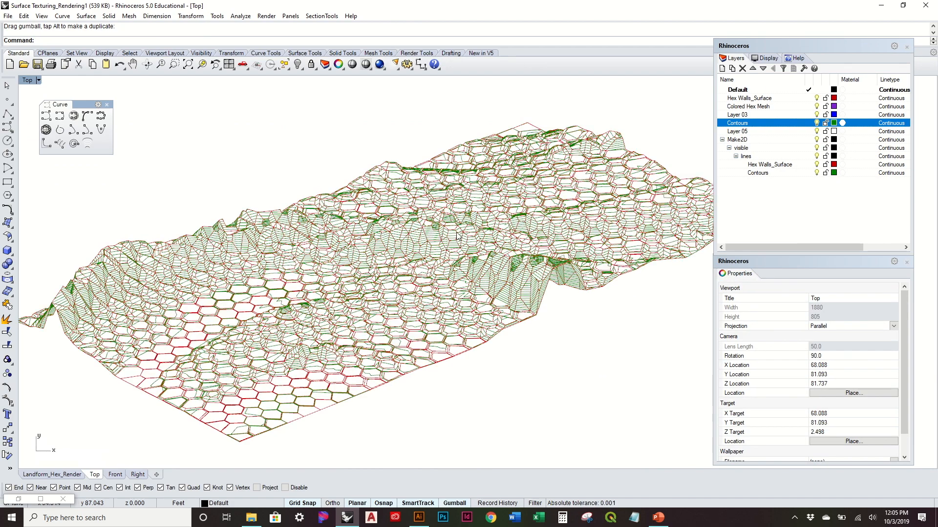
right_click_drag(517, 242, 412, 244)
scroll(564, 278, "up", 4)
scroll(588, 241, "down", 3)
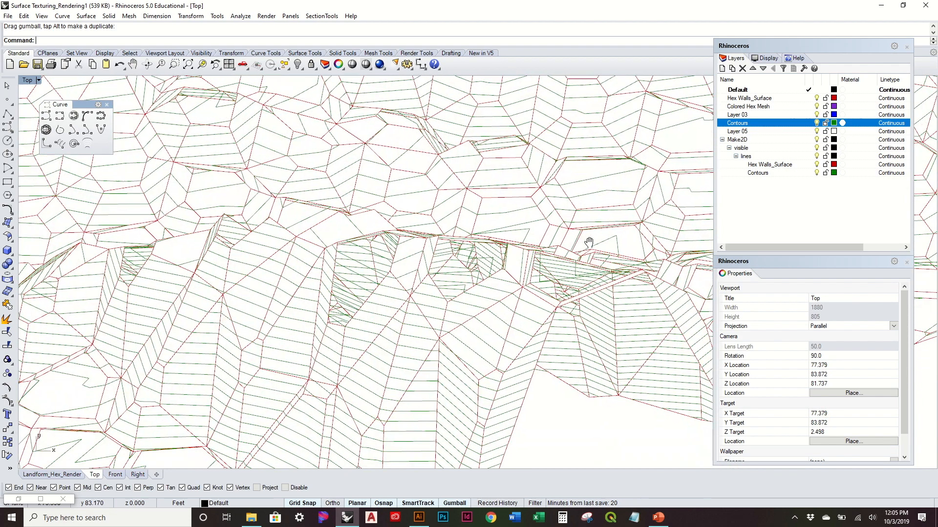
scroll(595, 246, "down", 2)
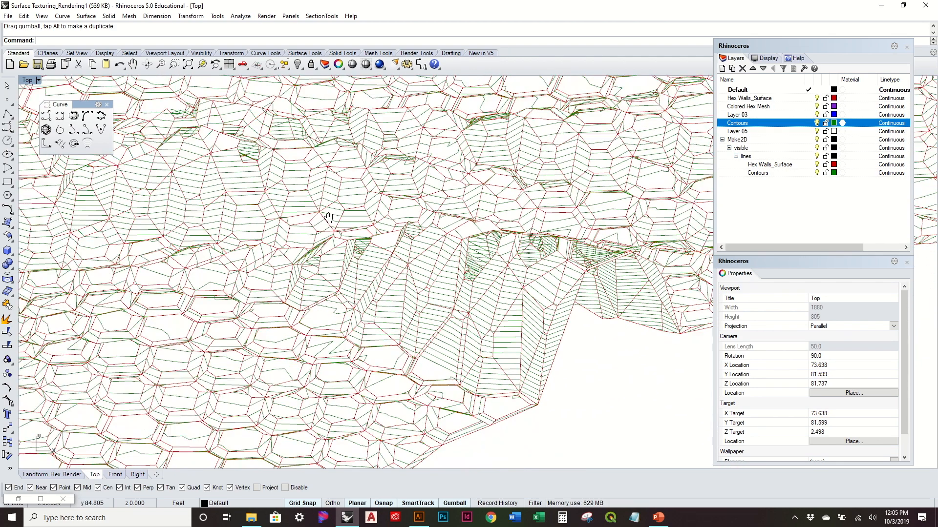
right_click_drag(329, 217, 348, 234)
scroll(492, 269, "up", 3)
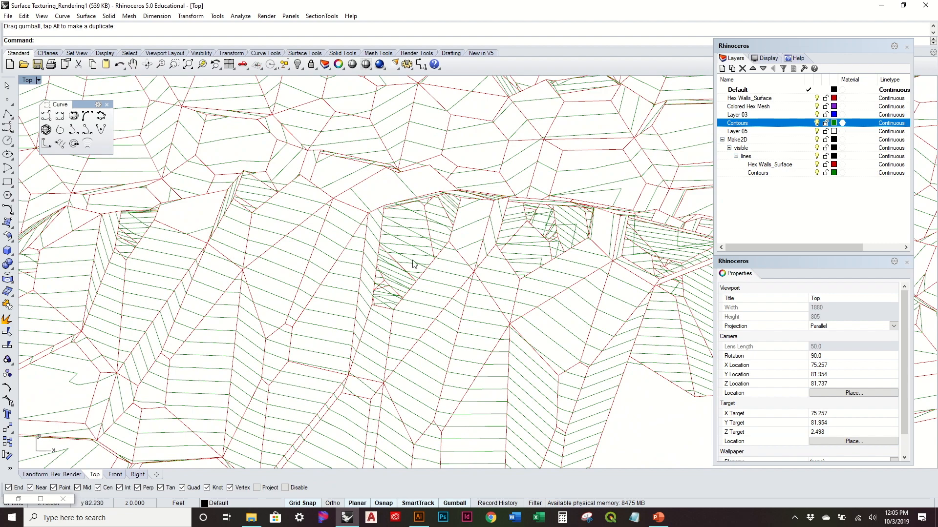
scroll(412, 264, "down", 5)
scroll(266, 165, "up", 5)
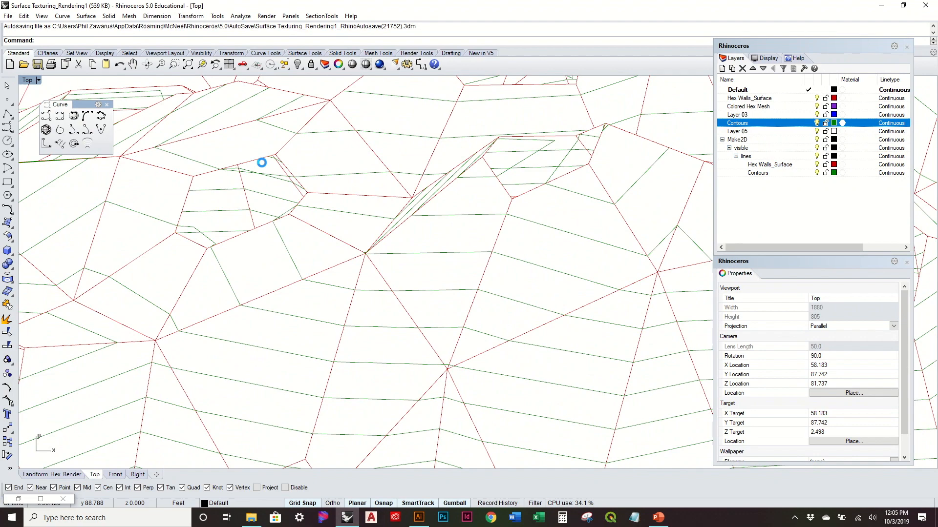
scroll(304, 207, "down", 5)
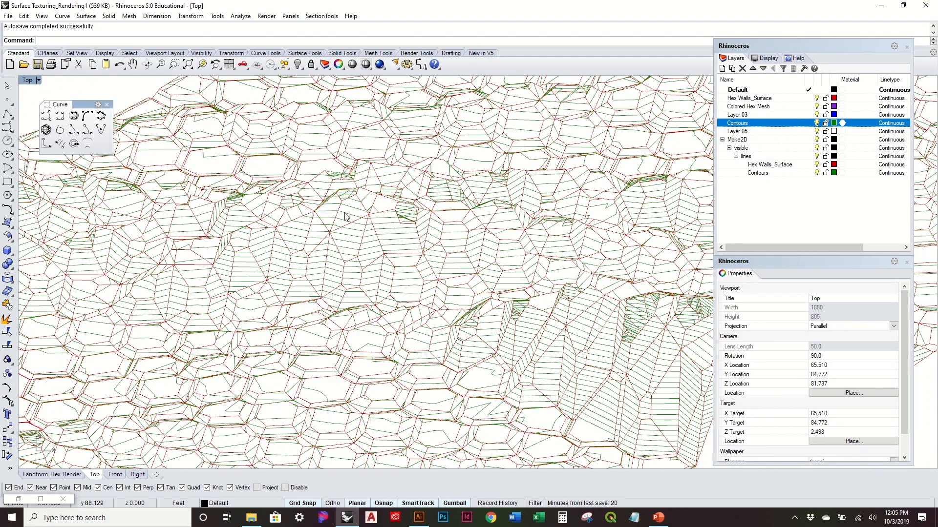
scroll(407, 204, "up", 3)
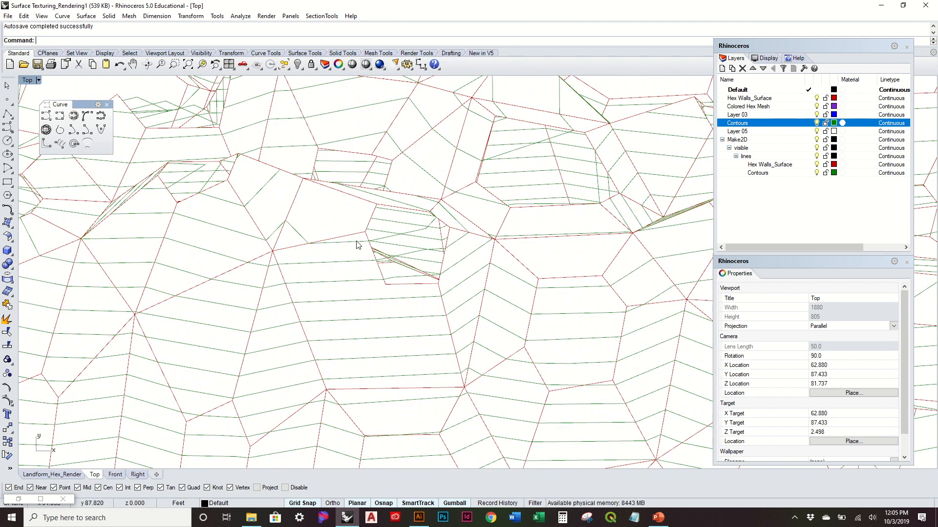
scroll(314, 231, "down", 2)
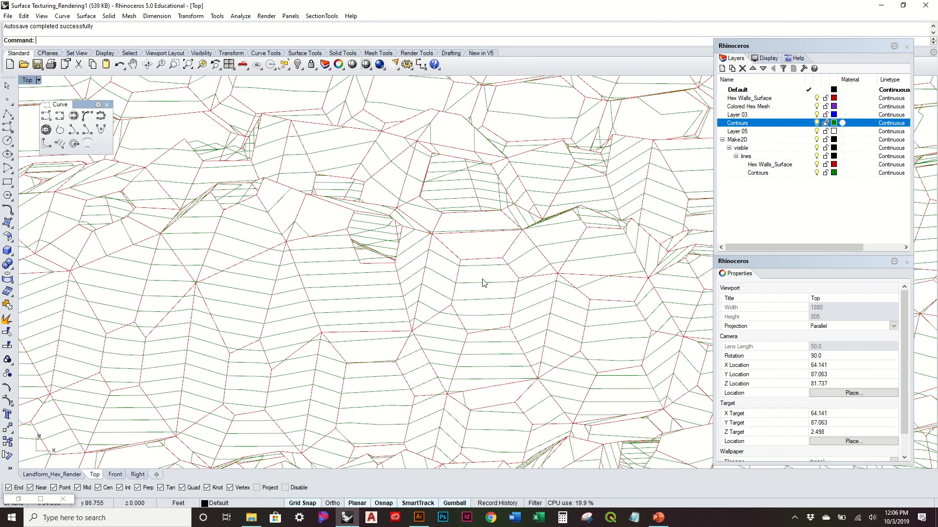
scroll(446, 187, "down", 2)
scroll(443, 186, "down", 5)
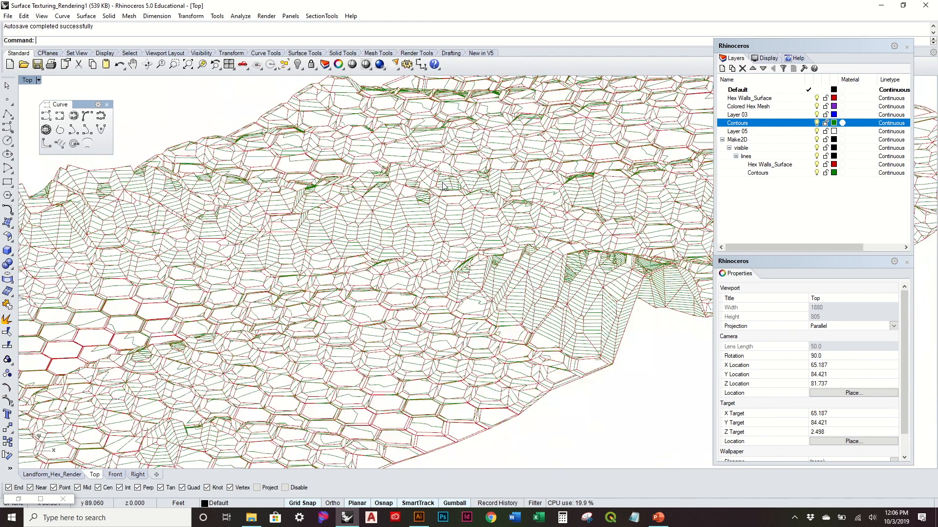
scroll(230, 289, "up", 6)
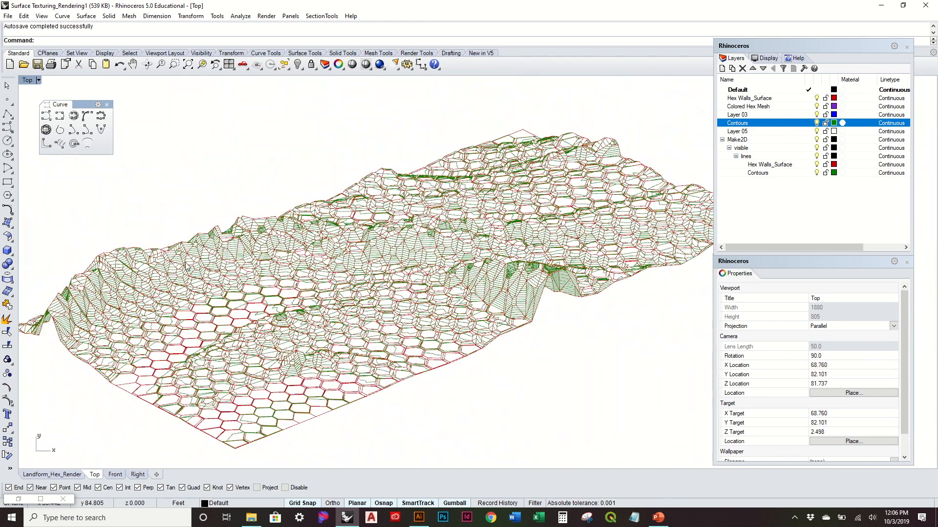
scroll(244, 287, "down", 4)
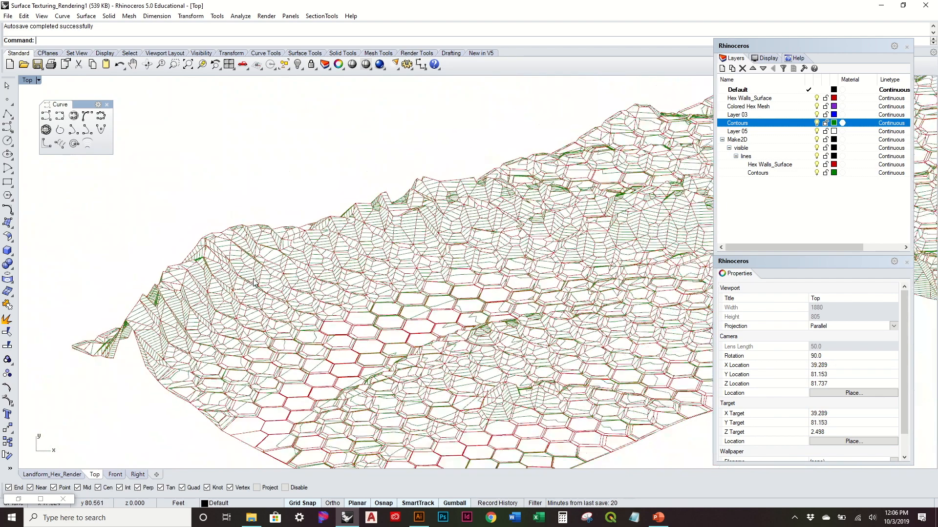
right_click_drag(567, 250, 470, 247)
scroll(469, 251, "down", 3)
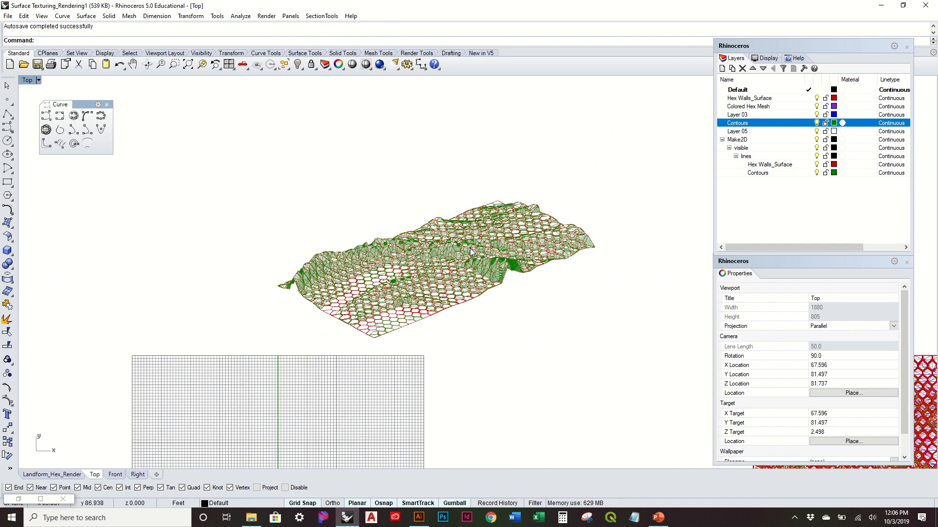
Select the entire flattened drawing, move it farther upward in Y above the grid, and deselect it
scroll(312, 174, "down", 2)
left_click_drag(270, 142, 525, 318)
right_click_drag(488, 281, 486, 384)
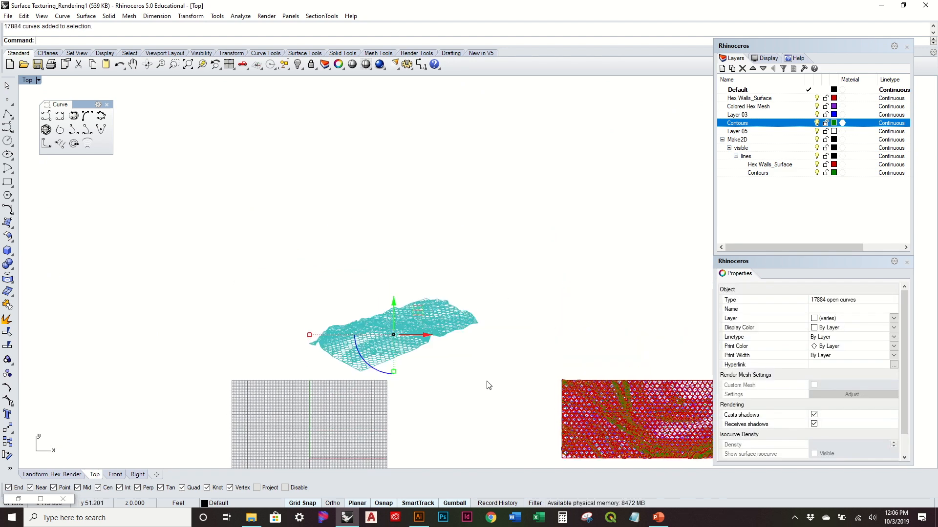
left_click_drag(392, 294, 386, 144)
left_click(556, 134)
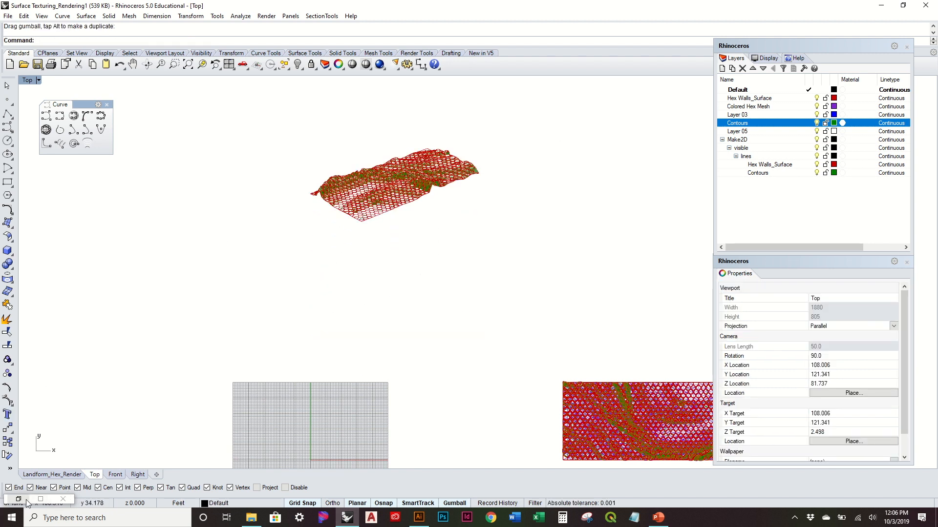
Return to the Landform_Hex_Render view, check the contoured landform, and bring up the surface texturing Grasshopper definition
left_click(41, 473)
right_click_drag(422, 392, 323, 274)
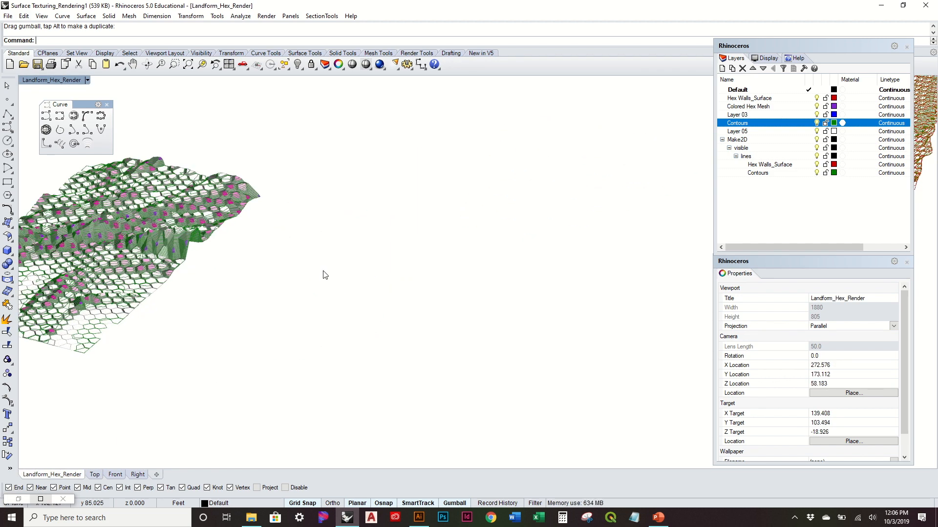
right_click_drag(239, 264, 295, 331)
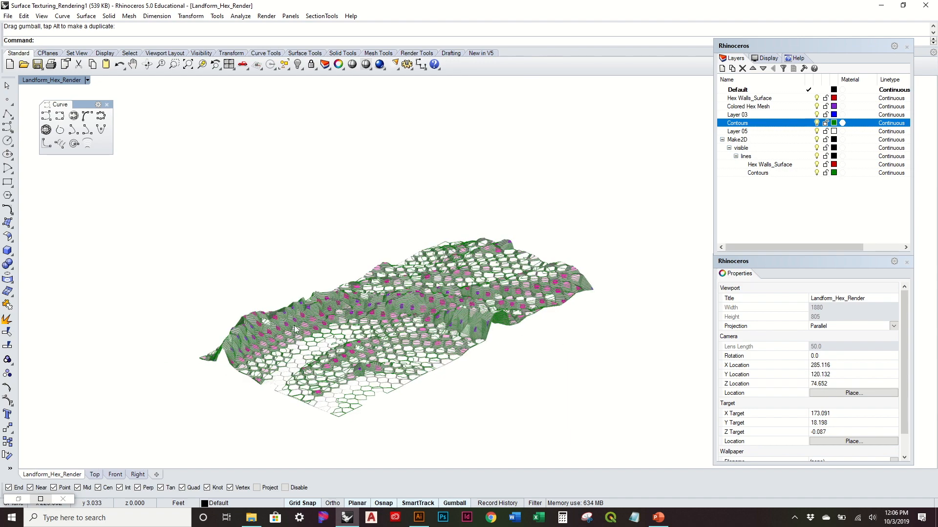
scroll(295, 332, "up", 3)
scroll(537, 286, "up", 3)
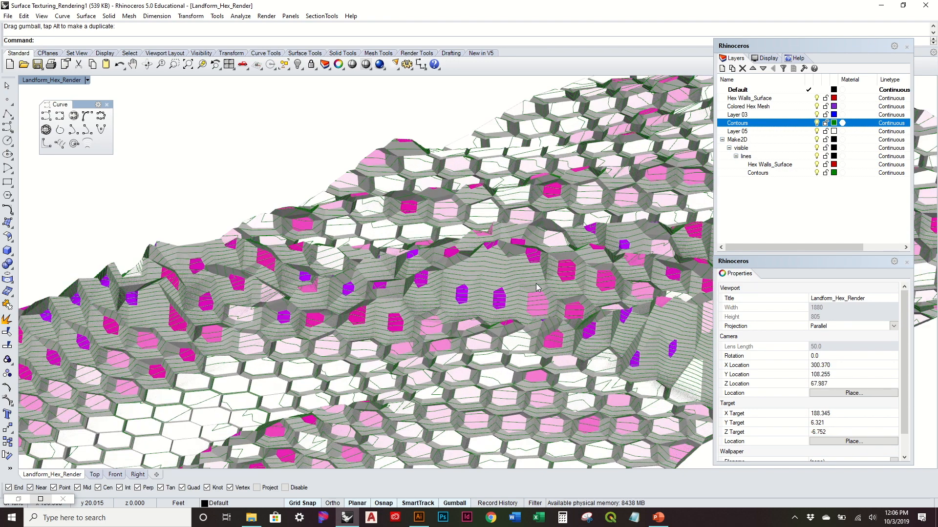
scroll(244, 254, "down", 3)
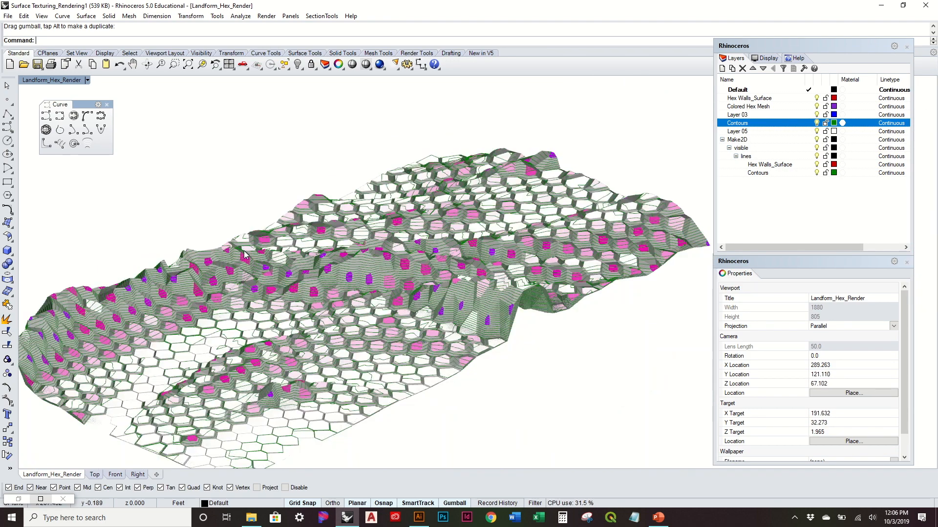
left_click(18, 499)
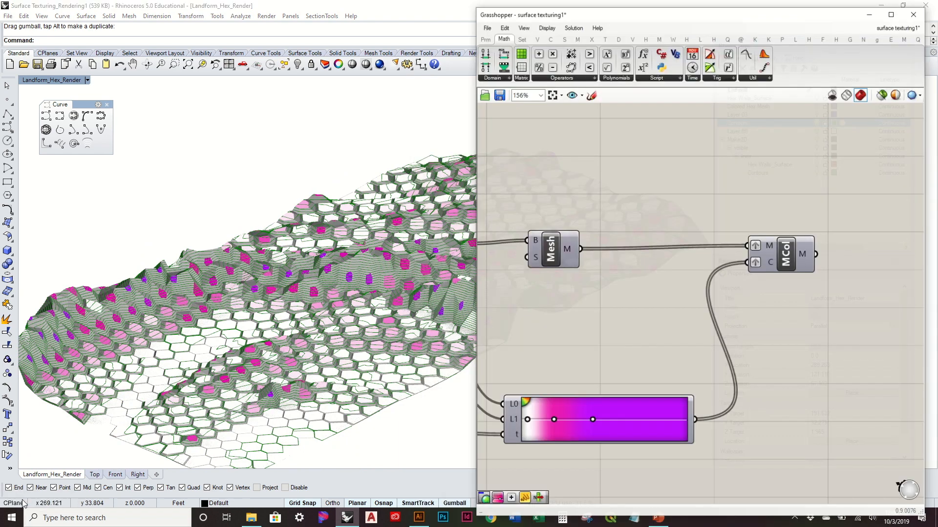
Preview the FPatch component's hexagon top patches on the landform, check them, and switch their preview off again
scroll(759, 317, "down", 4)
right_click_drag(687, 317, 760, 318)
scroll(720, 323, "up", 4)
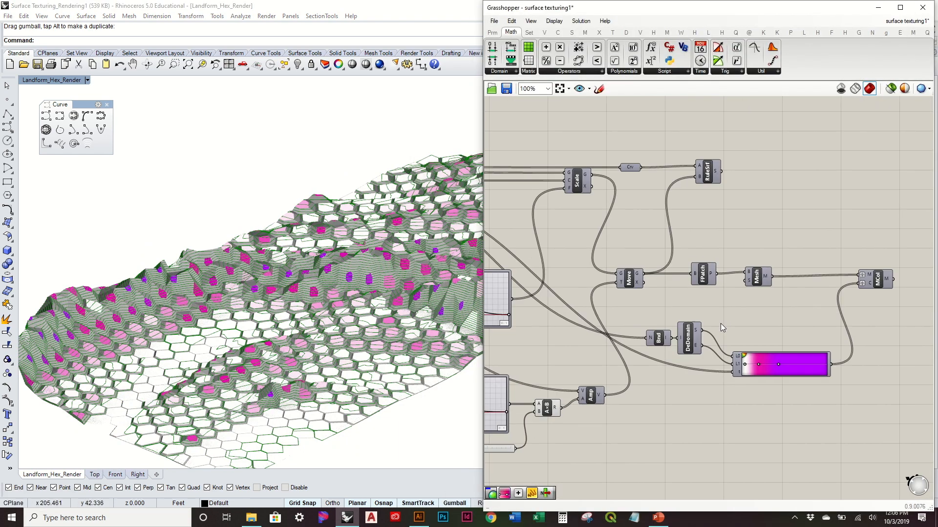
left_click(686, 233)
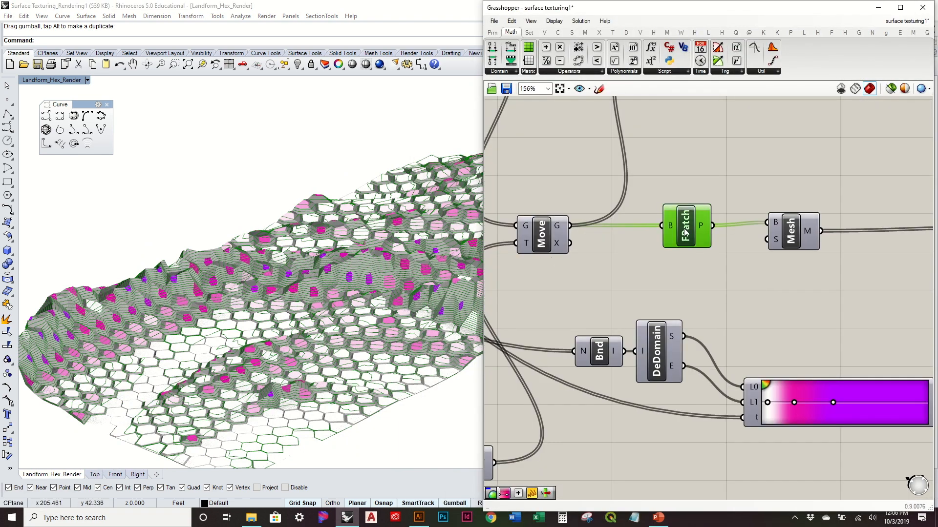
right_click(685, 230)
left_click(703, 235)
mouse_move(350, 254)
right_mouse_down()
mouse_move(370, 295)
mouse_move(356, 264)
right_mouse_up()
right_click(687, 232)
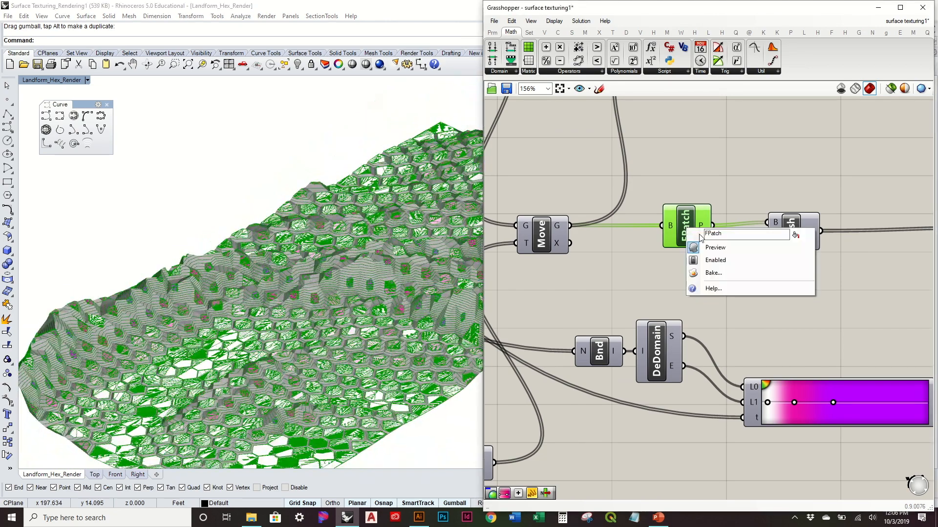
left_click(704, 236)
Bake the FPatch hexagon top surfaces to Layer 03 and put the Grasshopper window away
right_click(687, 221)
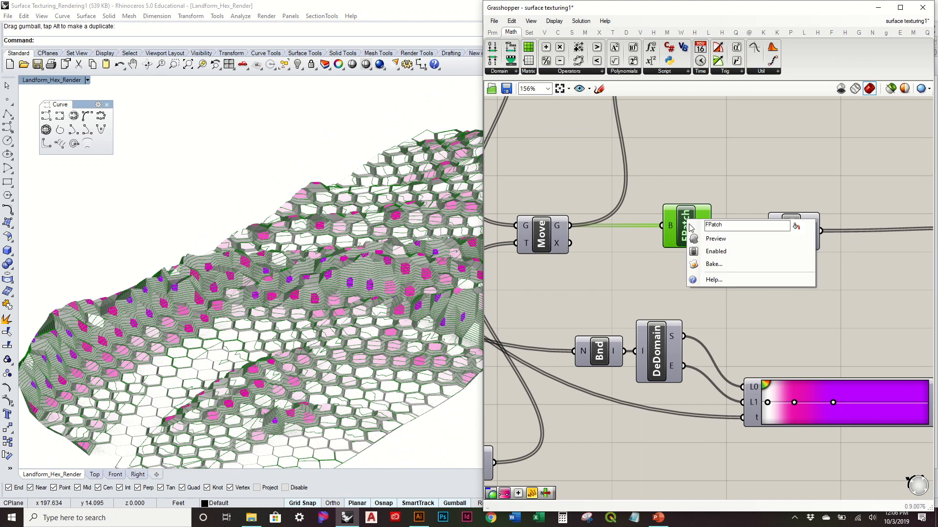
left_click(708, 264)
left_click(721, 212)
left_click(737, 354)
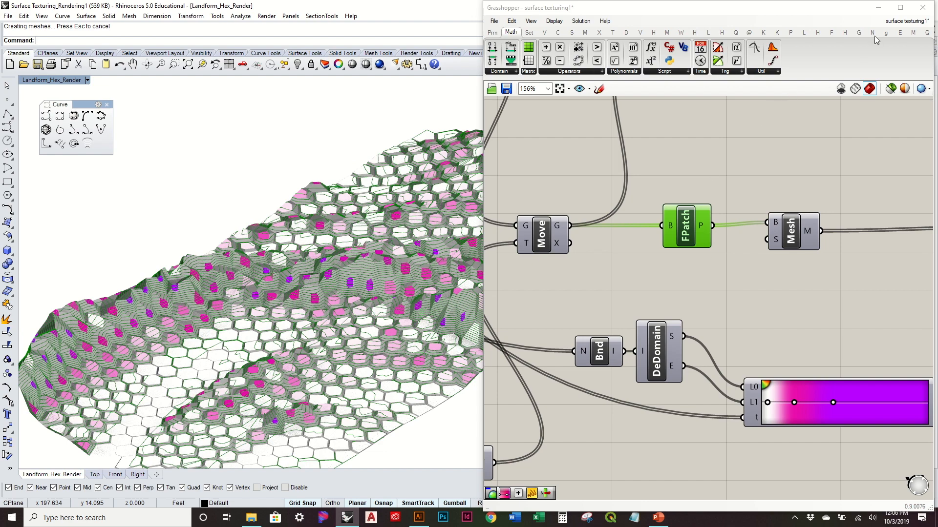
left_click(884, 11)
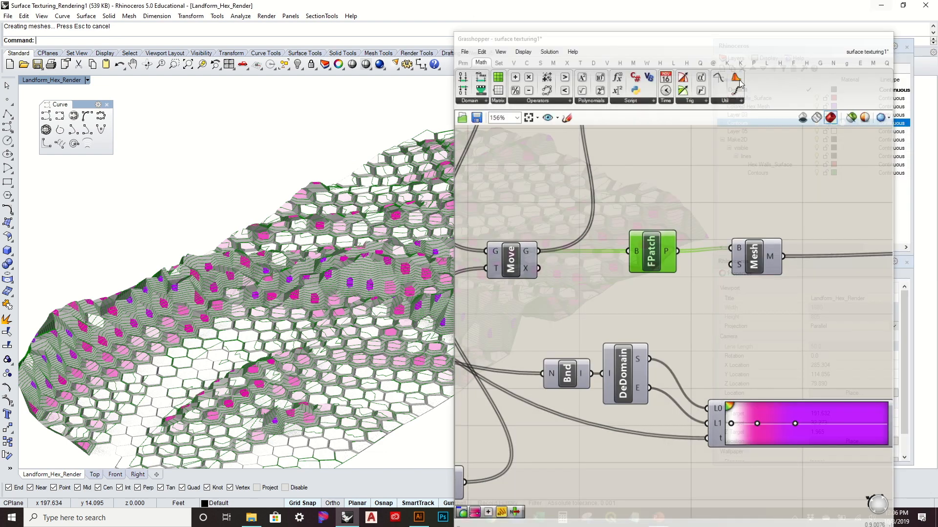
Hide the Colored Hex Mesh layer and check the baked hexagon top surfaces on the landform
right_click_drag(617, 133, 667, 129)
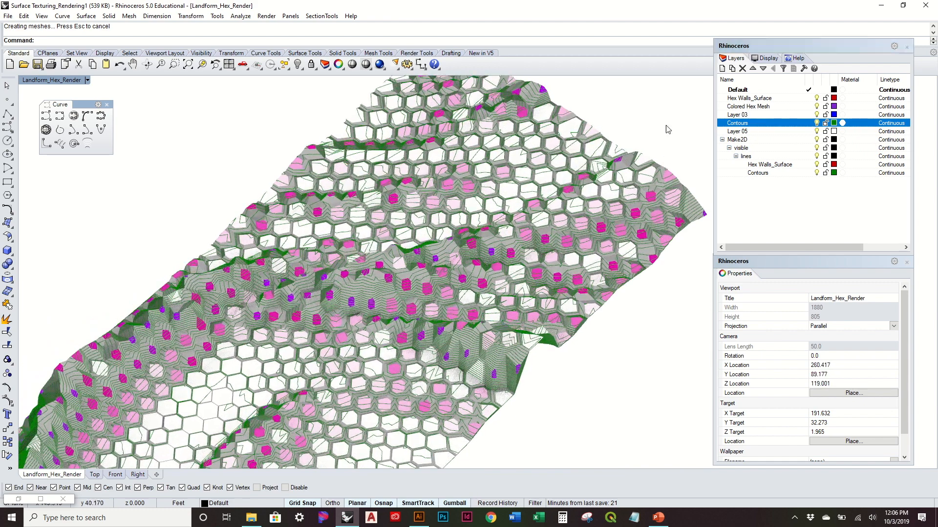
left_click(817, 107)
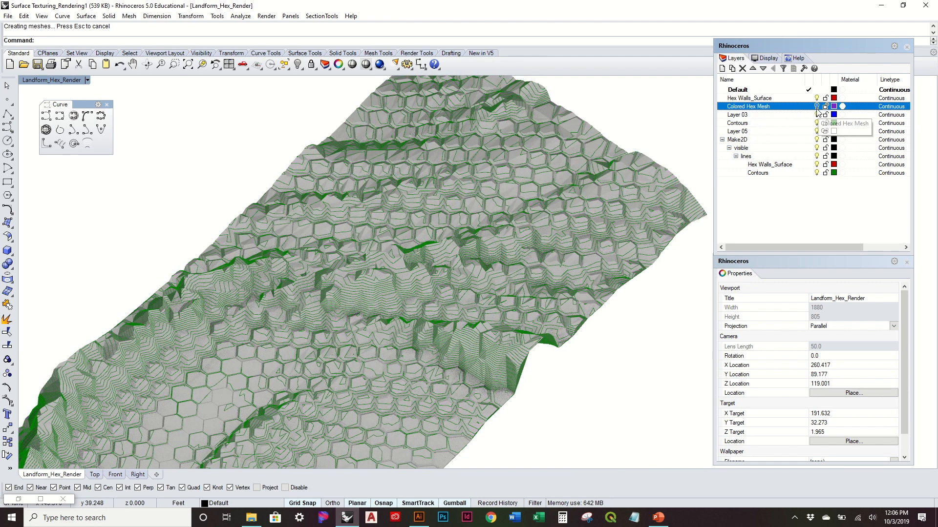
right_click_drag(542, 162, 586, 133)
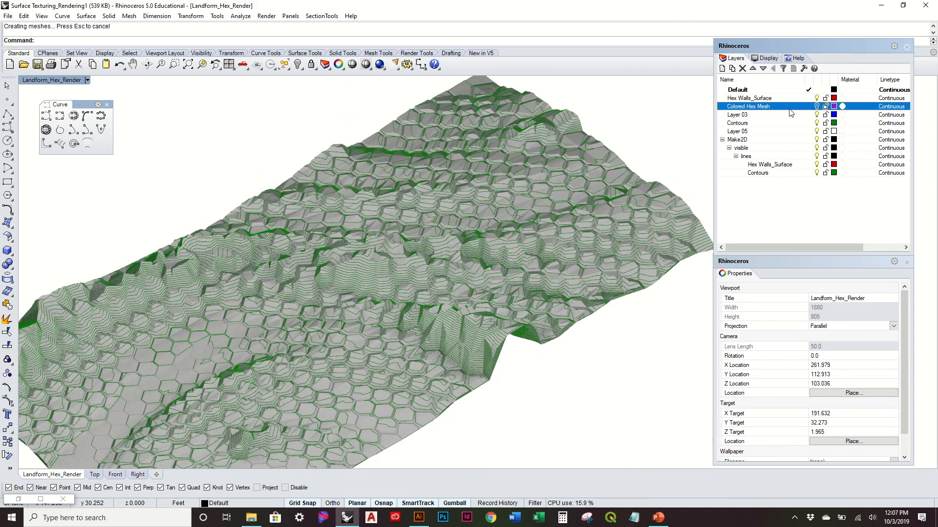
right_click_drag(310, 163, 311, 185)
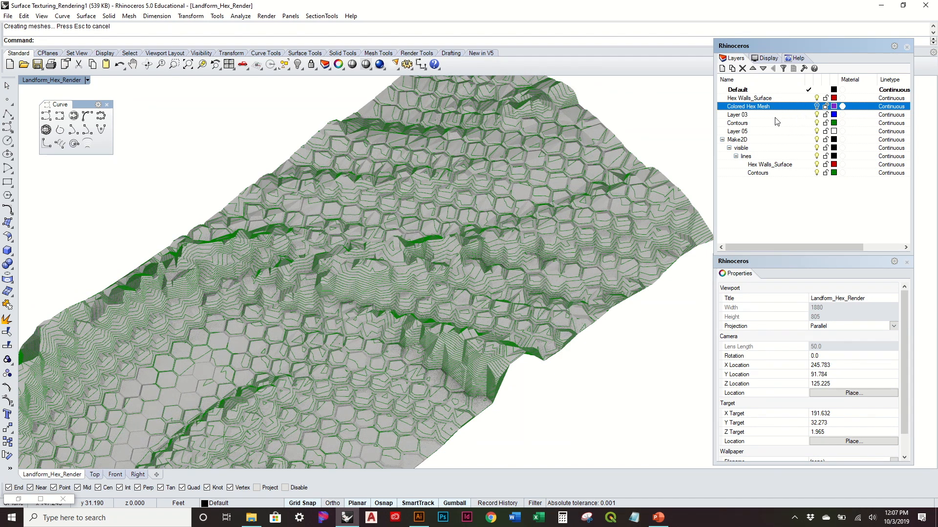
Rename Layer 03 as Hex Top_Surface
left_click(750, 116)
left_click(742, 115)
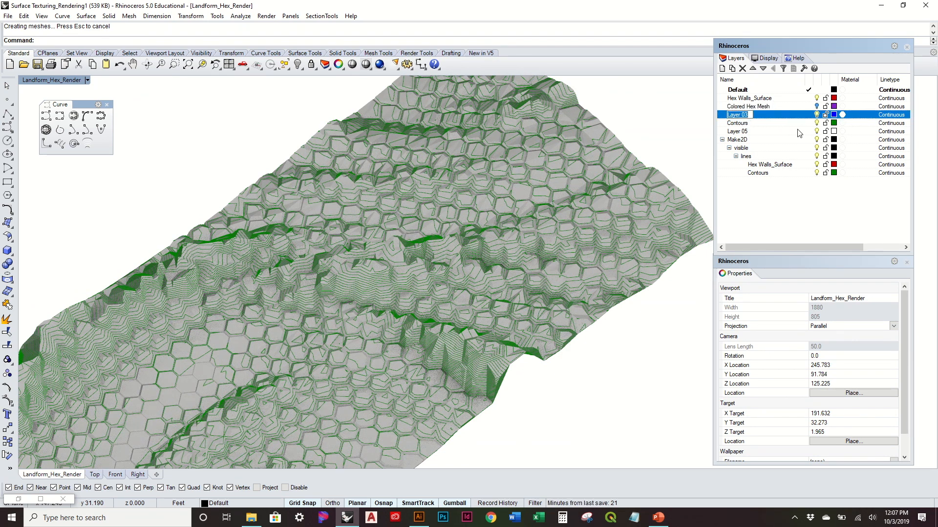
type("Hex")
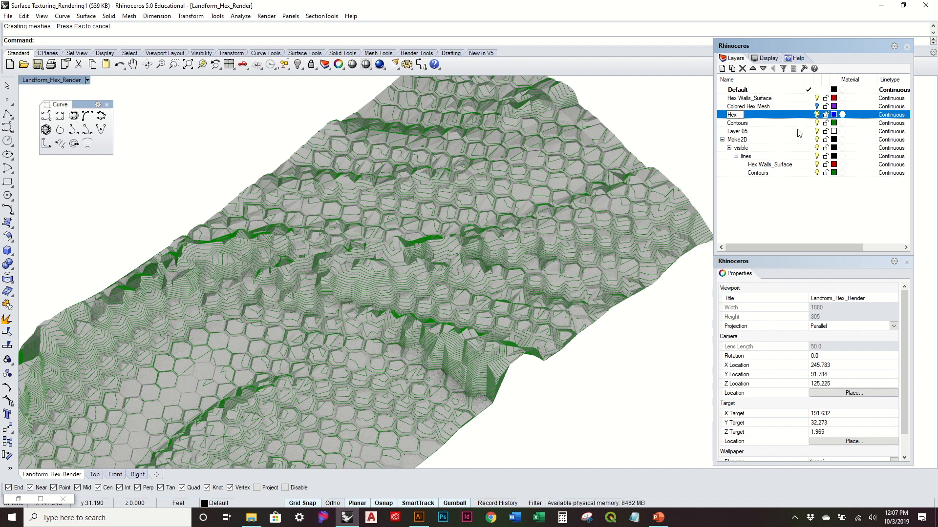
type("Top_Surface")
key("Return")
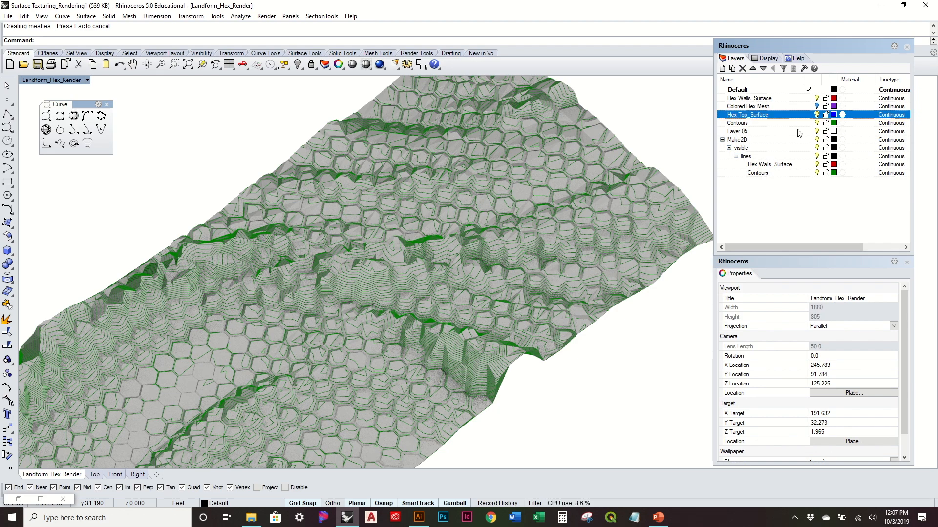
Examine the capped hexagonal landform at close range and overall, and restore the Landform_Hex_Render named view
scroll(471, 218, "down", 3)
right_click_drag(471, 218, 259, 326)
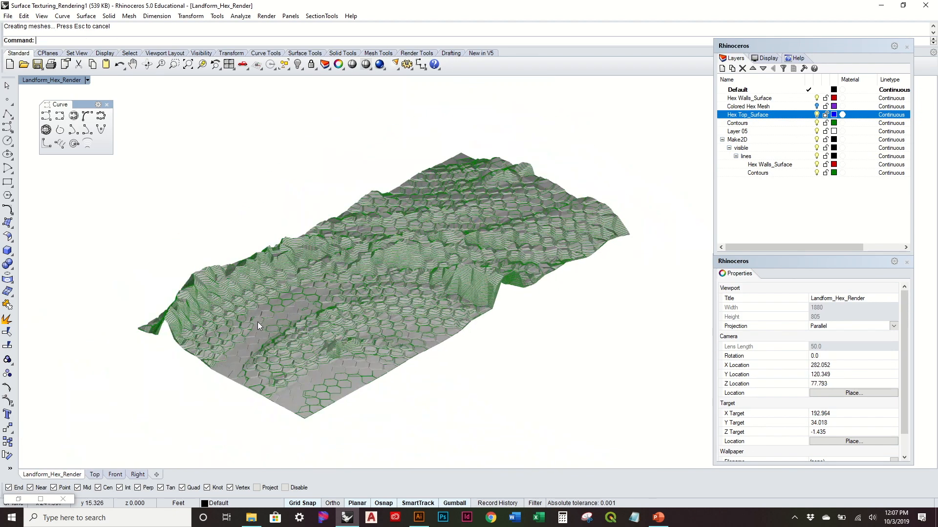
scroll(257, 322, "up", 4)
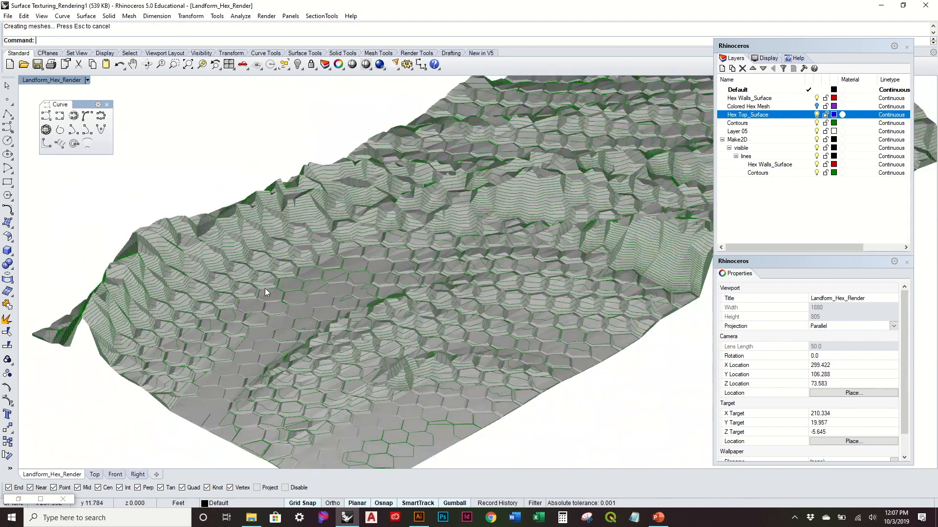
scroll(306, 219, "down", 6)
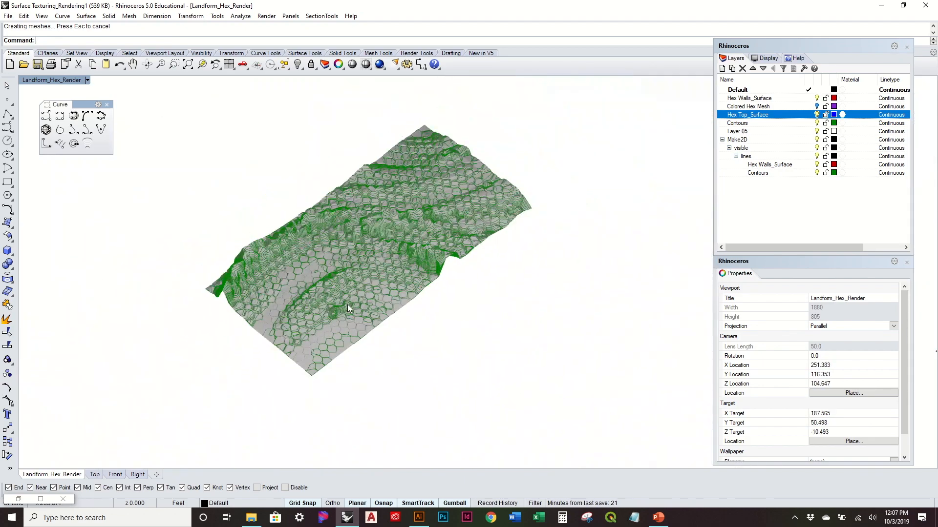
right_click_drag(358, 281, 360, 267)
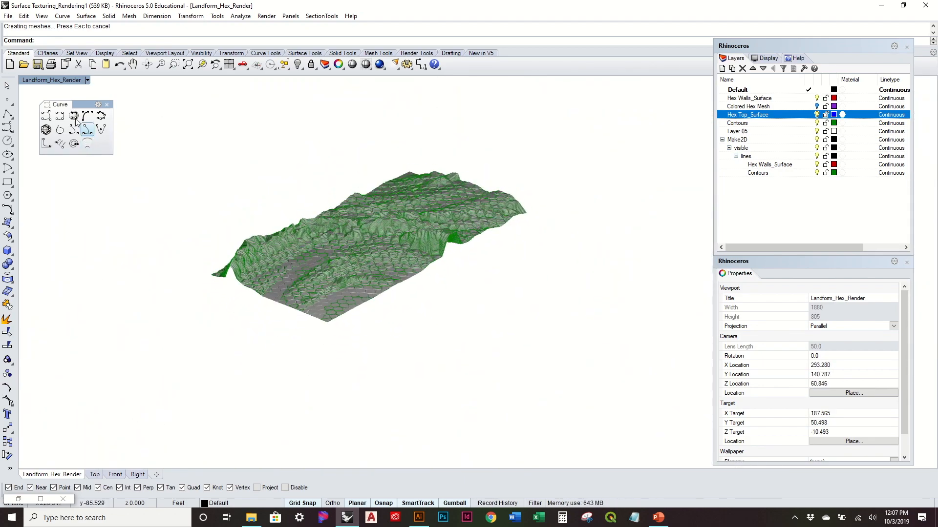
left_click(87, 80)
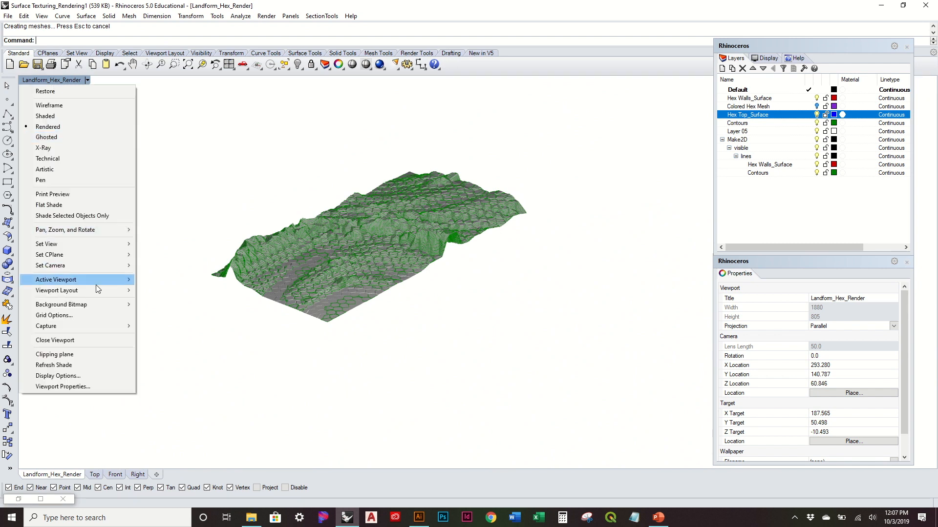
mouse_move(96, 245)
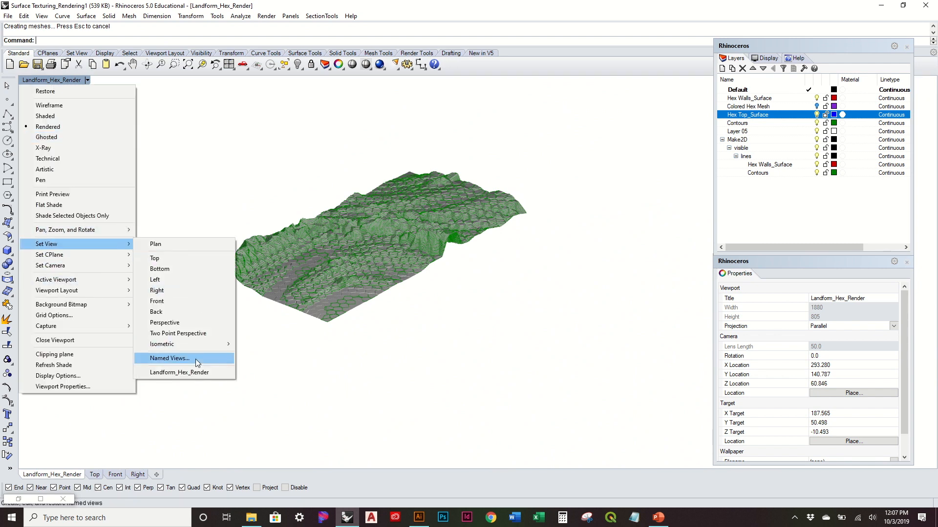
left_click(194, 373)
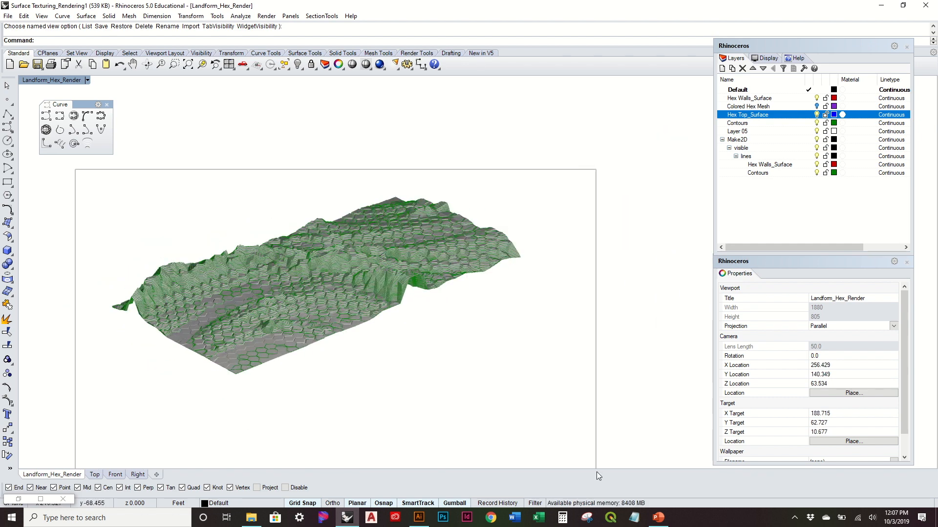
Select the whole landform, restore the Landform_Hex_Render named view, and run Make2D from the current view with source layers maintained
key("ctrl+a")
left_click(49, 81)
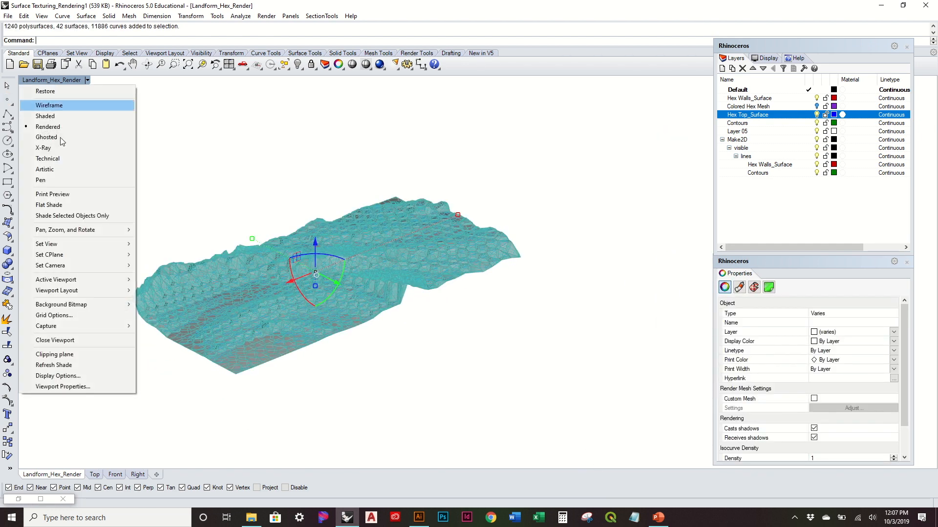
mouse_move(117, 243)
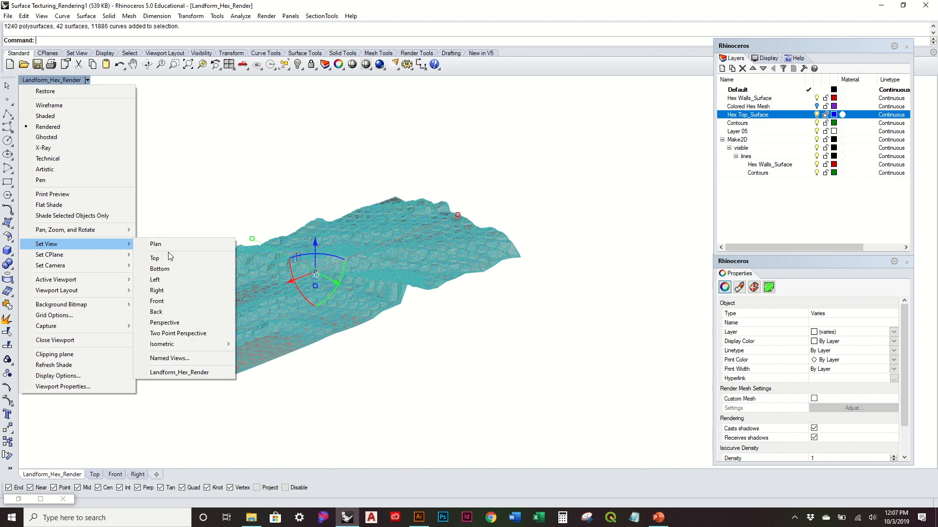
left_click(191, 374)
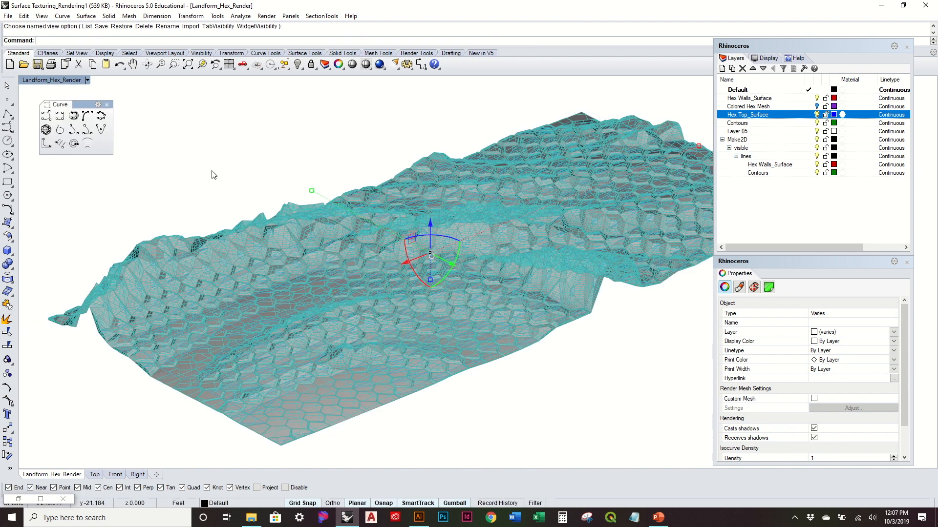
key("Return")
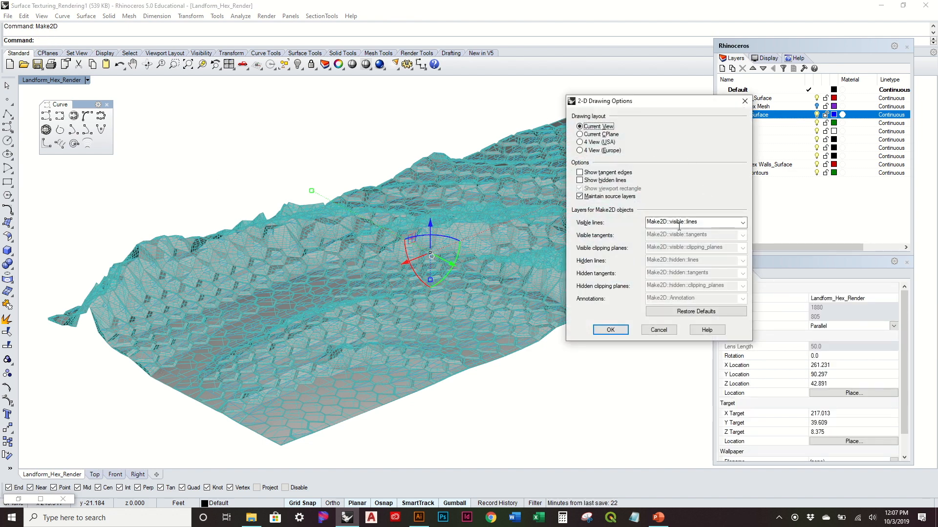
left_click(611, 330)
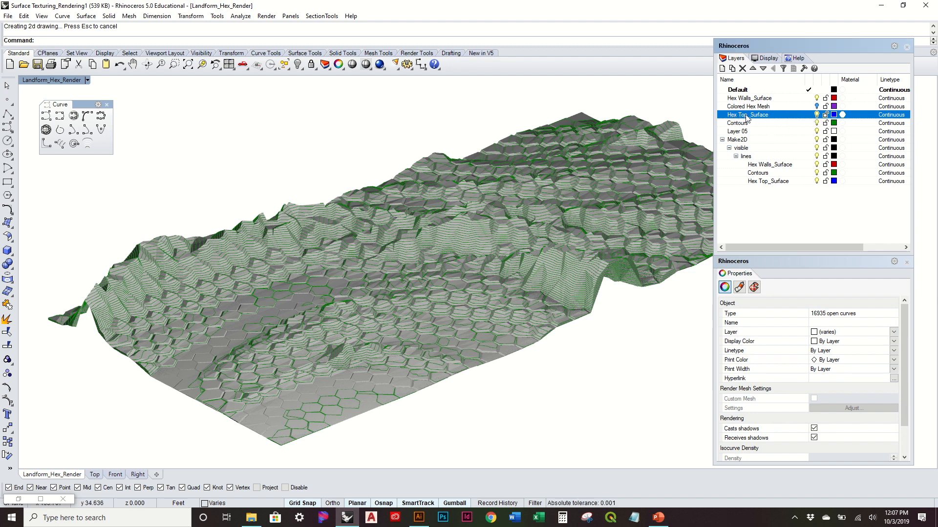
In the Top view, move the new flattened drawing upward in Y to just below the earlier linework, and deselect it
scroll(187, 230, "down", 5)
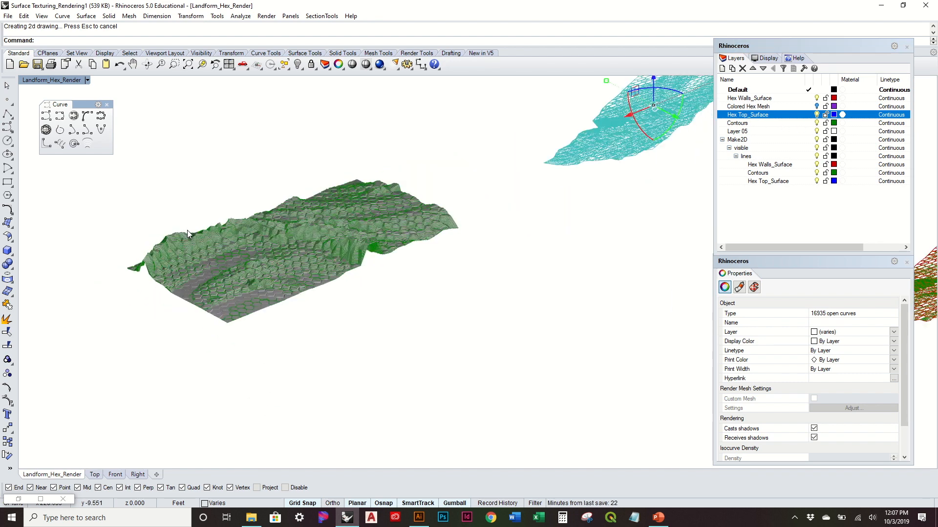
left_click(94, 474)
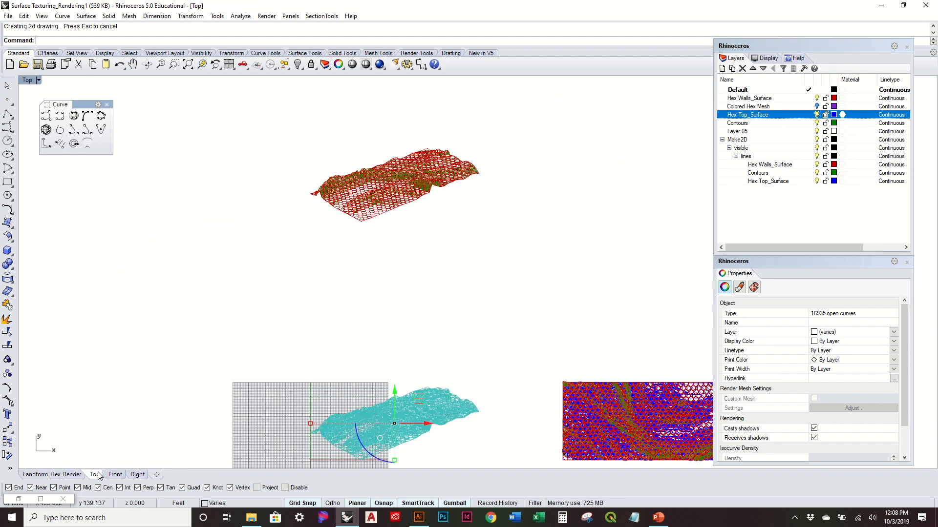
left_click_drag(396, 393, 433, 223)
key("alt")
left_click(462, 216)
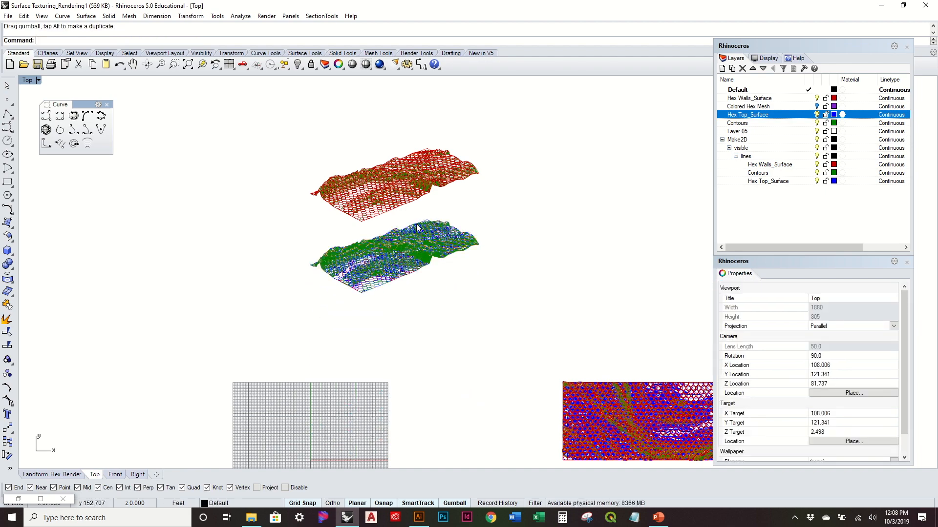
Compare the new flattened linework including the hex tops with the earlier hex wall and contour drawing, especially along the ridges and steep cells
scroll(423, 223, "up", 10)
scroll(391, 285, "up", 9)
scroll(484, 305, "up", 3)
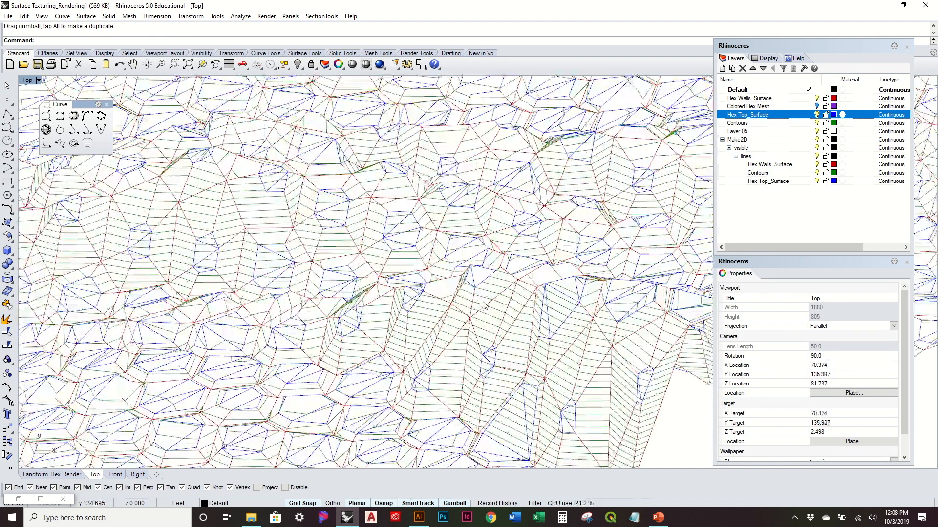
scroll(496, 271, "up", 5)
scroll(477, 274, "up", 4)
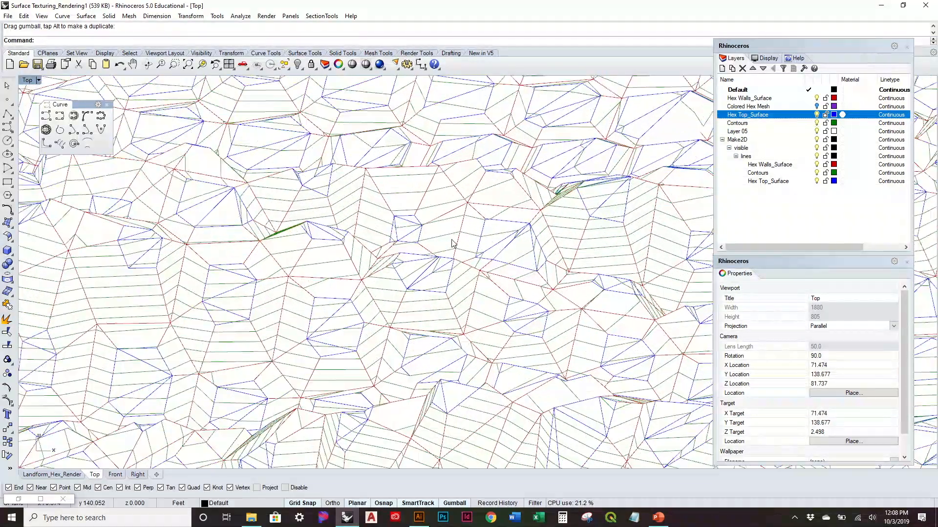
scroll(483, 228, "up", 4)
scroll(544, 332, "up", 4)
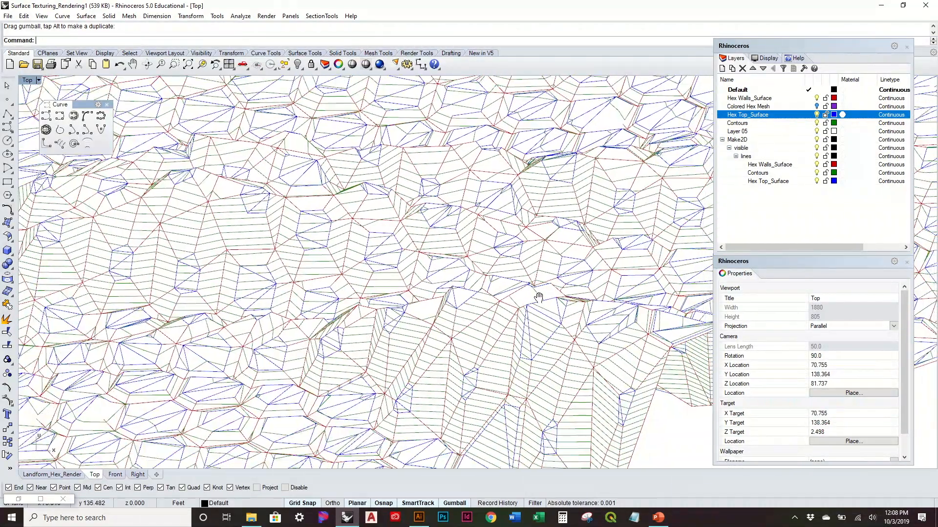
scroll(542, 303, "up", 2)
scroll(493, 368, "down", 5)
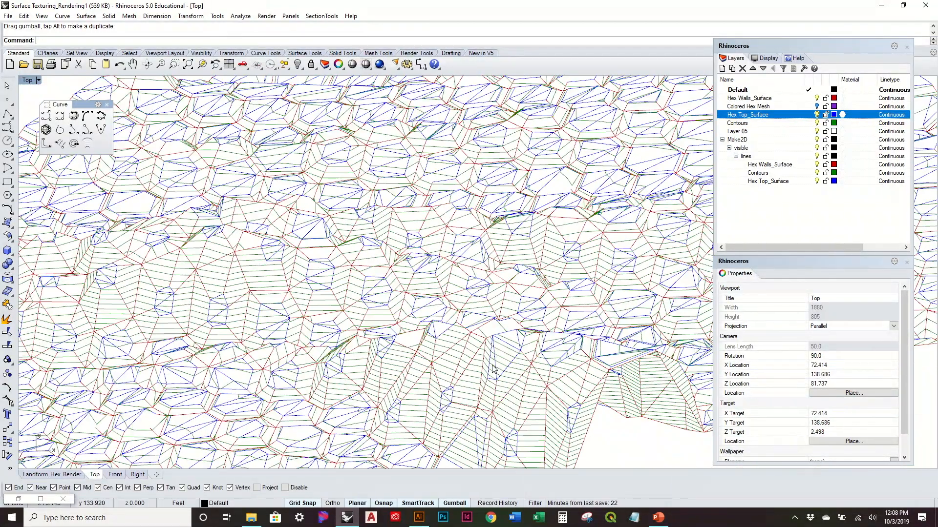
scroll(503, 338, "up", 2)
scroll(476, 217, "down", 2)
right_click_drag(397, 168, 524, 332)
right_click_drag(505, 207, 384, 377)
scroll(486, 215, "up", 4)
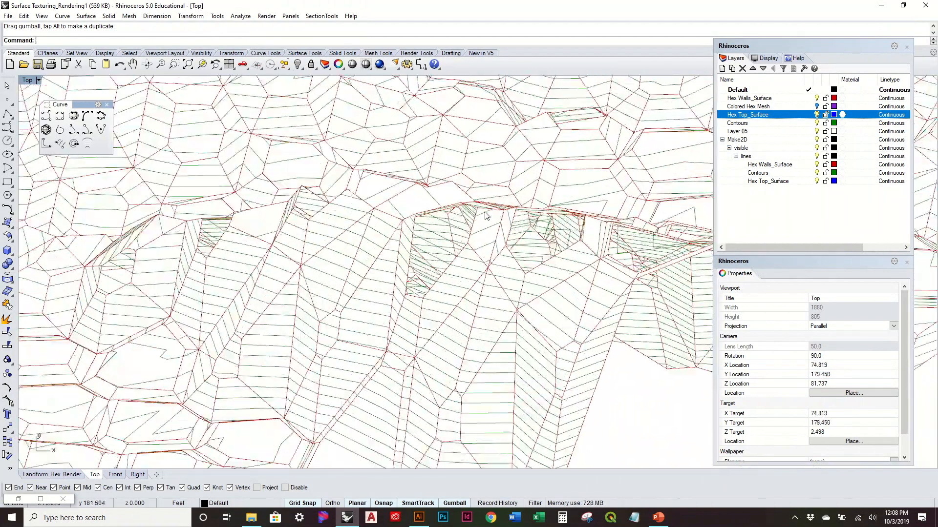
scroll(440, 225, "down", 6)
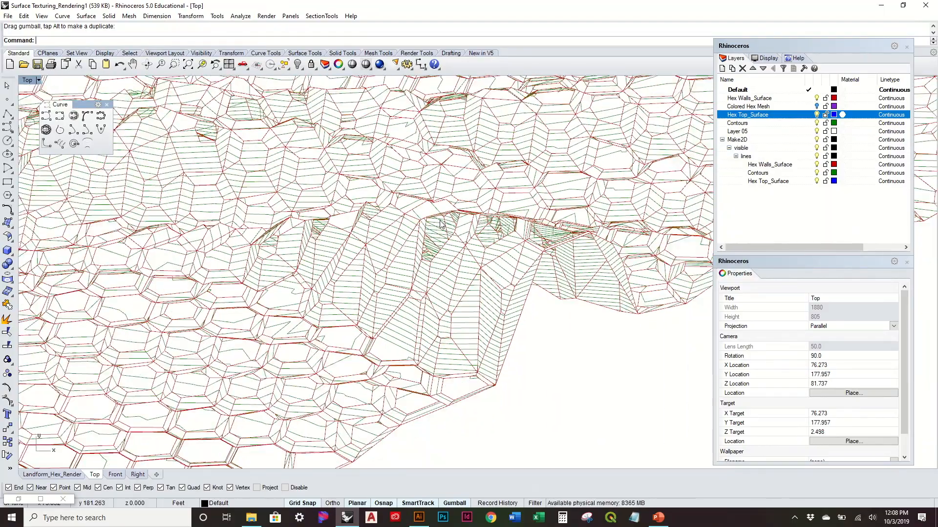
scroll(380, 270, "up", 3)
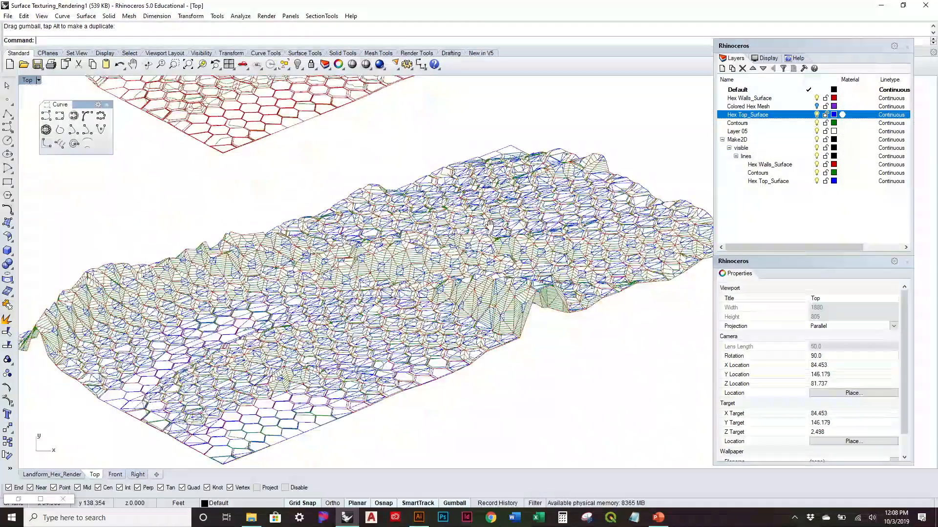
Examine the stacked flattened drawings overall, then study the hex wall and contour linework without hex tops at close range
scroll(98, 256, "up", 4)
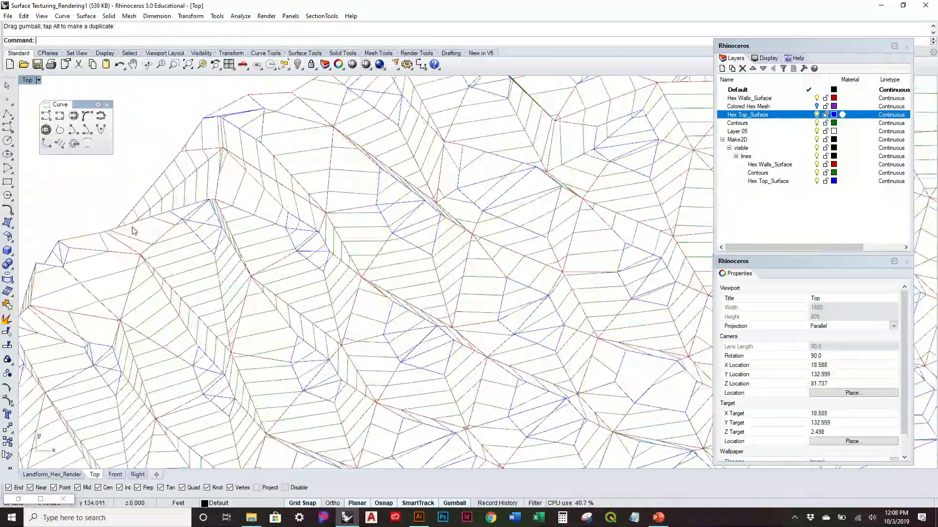
scroll(134, 231, "down", 4)
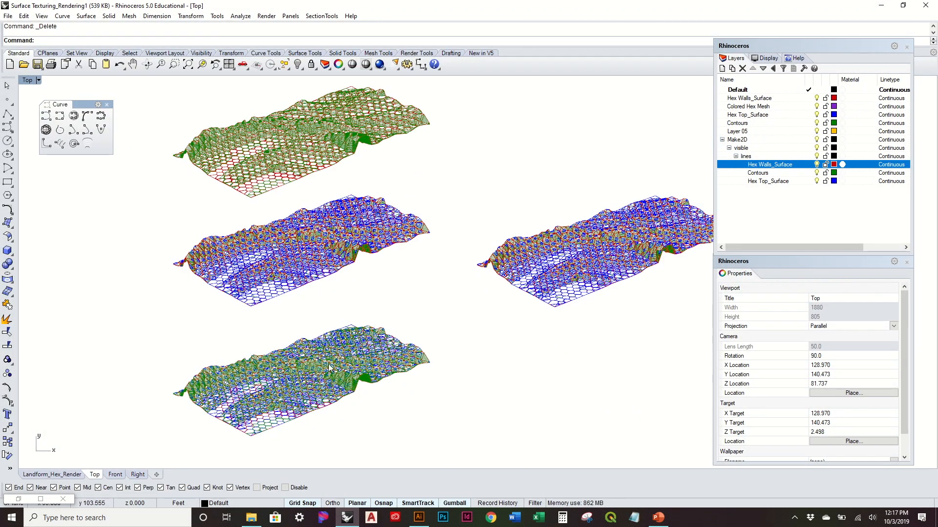
scroll(342, 284, "up", 4)
scroll(376, 215, "down", 4)
scroll(386, 253, "up", 1)
right_click_drag(387, 253, 392, 273)
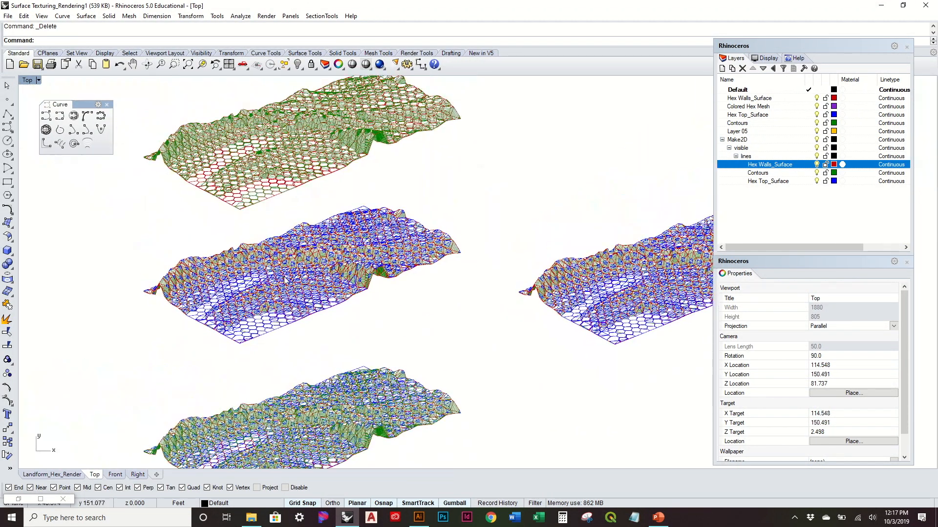
scroll(288, 291, "up", 8)
scroll(289, 291, "down", 8)
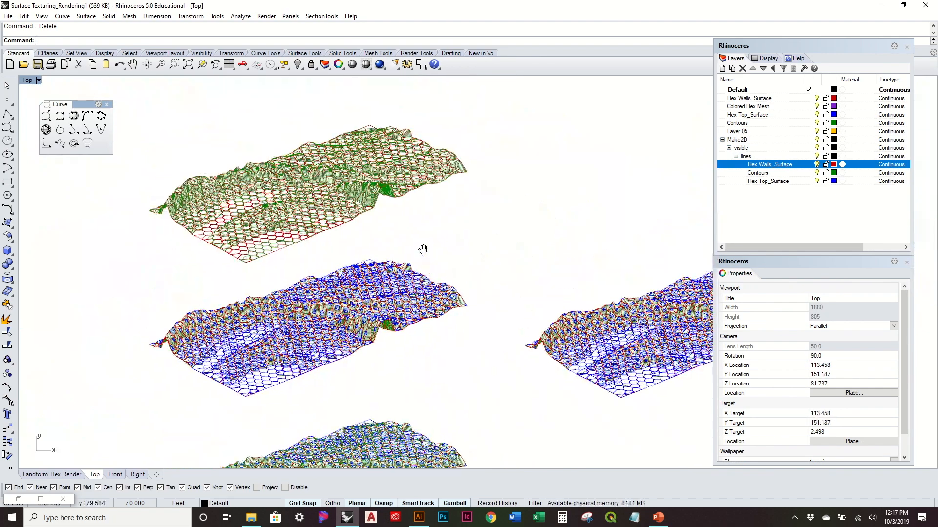
scroll(258, 207, "up", 4)
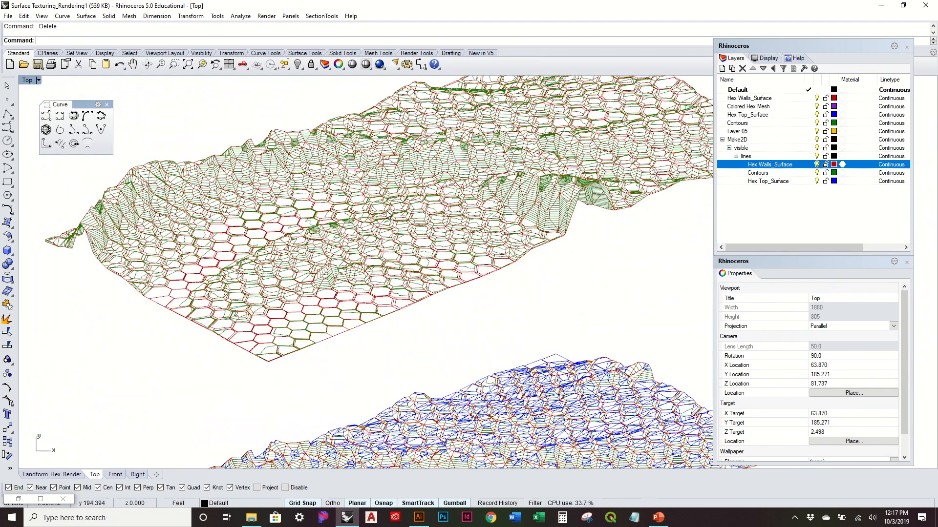
right_click_drag(384, 213, 350, 281)
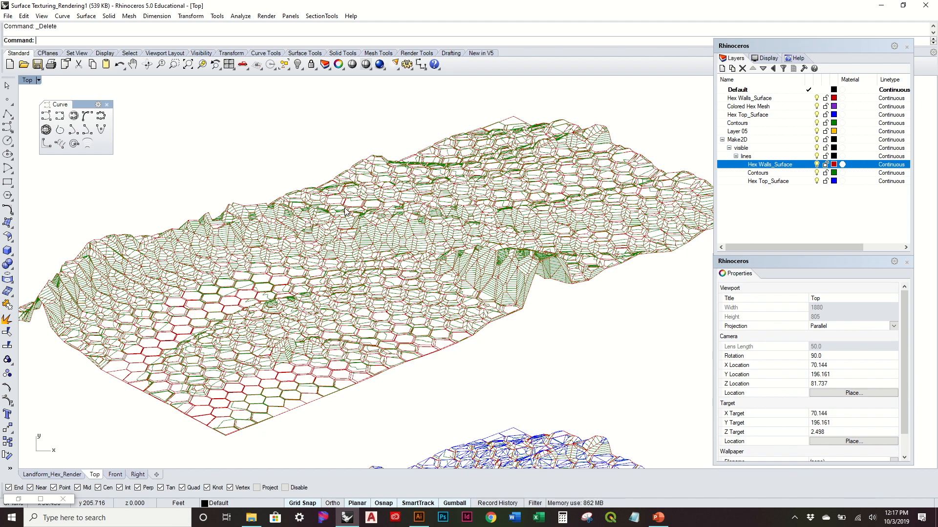
scroll(448, 226, "up", 5)
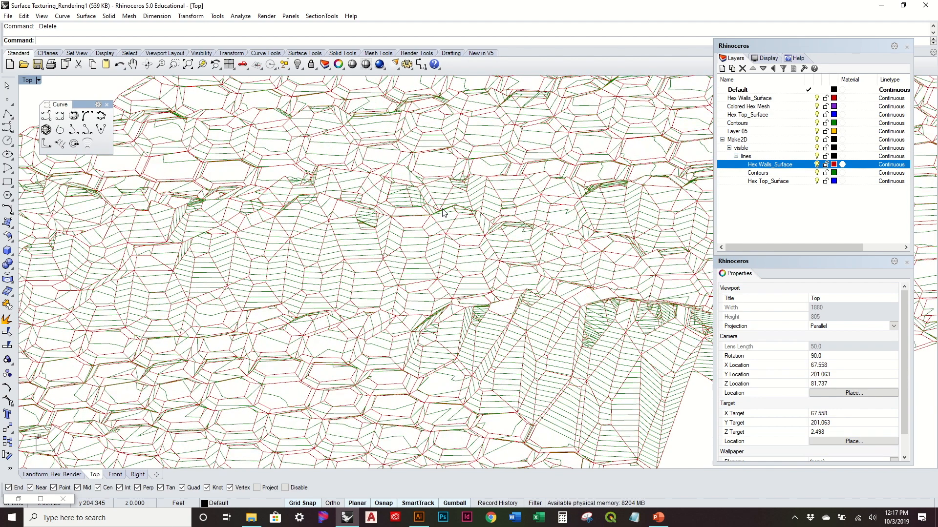
Compare the drawings down the stack and inspect the lowest one, which combines contours, hex walls and hex tops
scroll(442, 213, "down", 10)
key("Down")
key("Down")
key("Down")
key("Down")
key("Down")
key("Down")
key("Down")
key("Down")
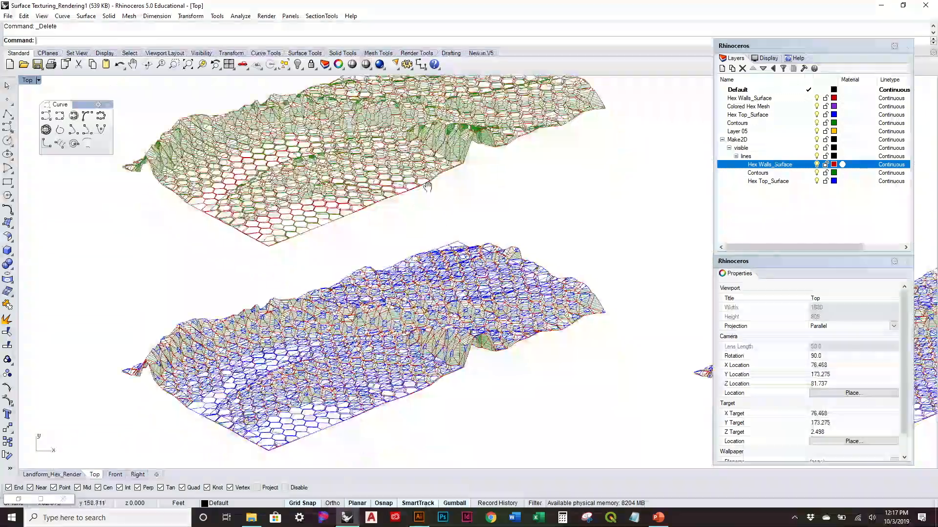
scroll(192, 339, "up", 2)
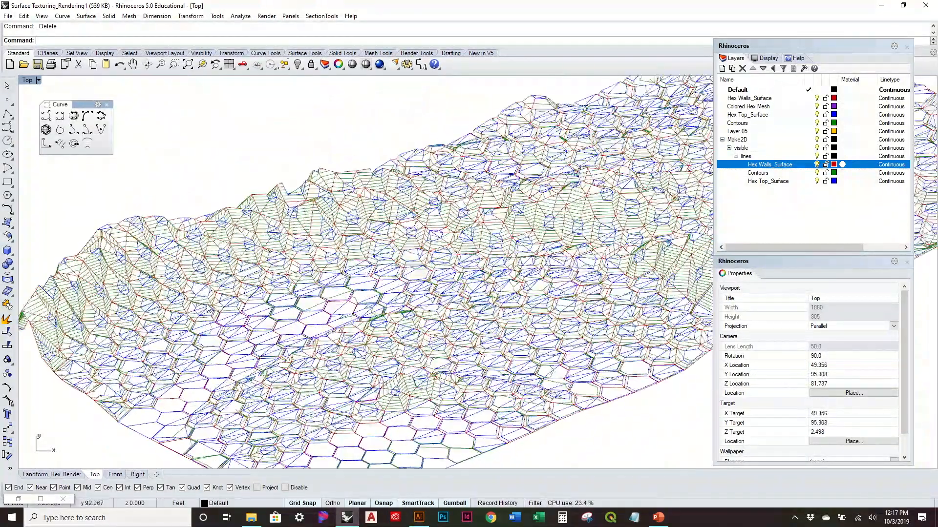
Hide the Hex Walls_Surface and Hex Top_Surface sublayers of the Make2D lines and check the remaining contour linework close up and overall
left_click(817, 165)
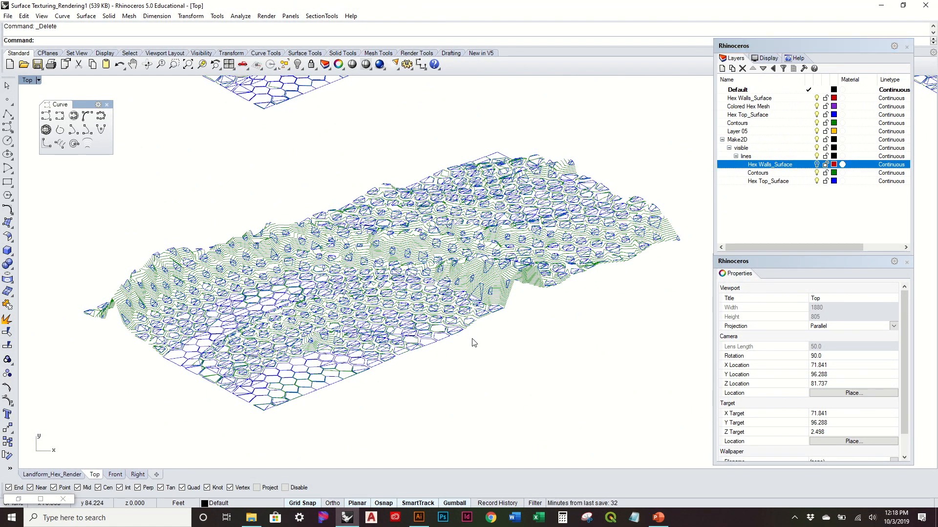
left_click(817, 182)
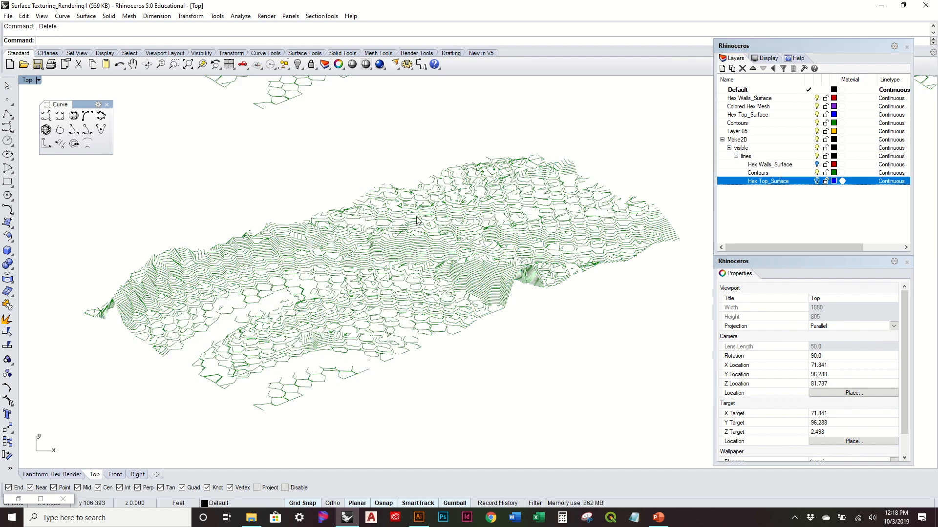
scroll(416, 220, "up", 4)
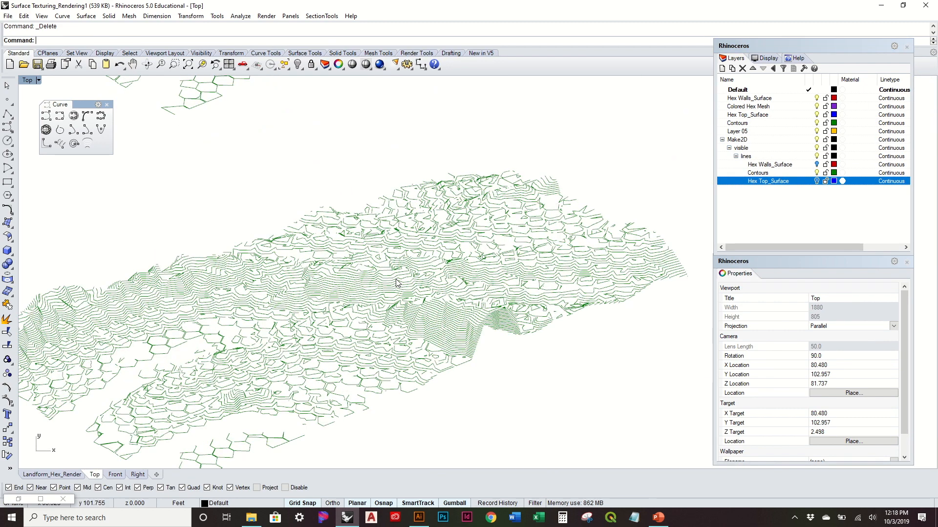
scroll(397, 282, "up", 2)
scroll(363, 172, "down", 3)
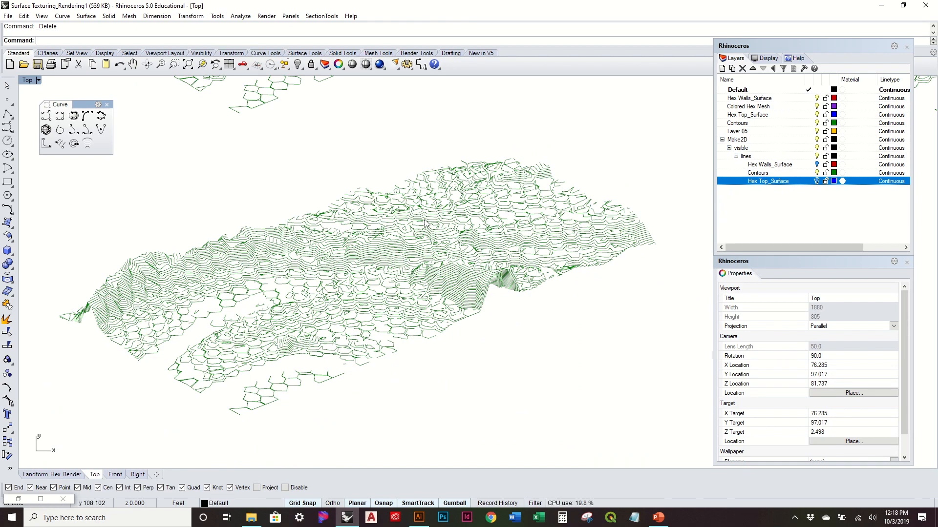
scroll(446, 260, "up", 5)
scroll(298, 205, "down", 5)
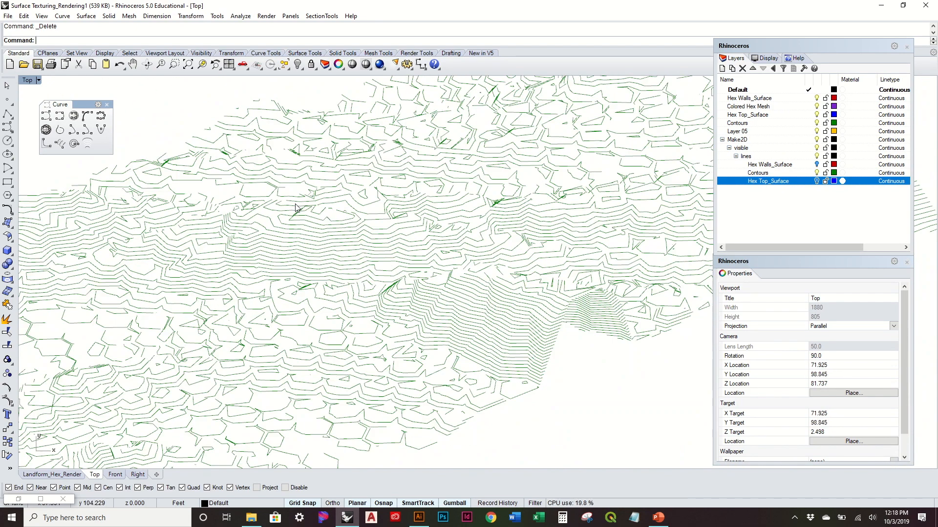
right_click_drag(302, 193, 386, 237)
scroll(385, 237, "down", 4)
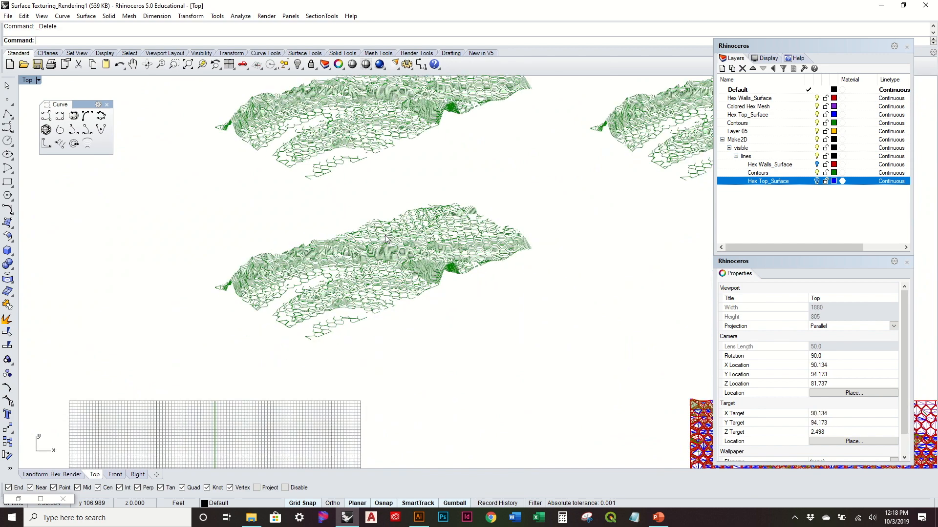
Select all contour curves of the lowest flattened drawing and frame the whole drawing in the Top view
left_click_drag(218, 274, 130, 195)
right_click_drag(446, 161, 440, 276)
scroll(383, 191, "up", 2)
scroll(383, 191, "up", 2)
scroll(384, 185, "down", 5)
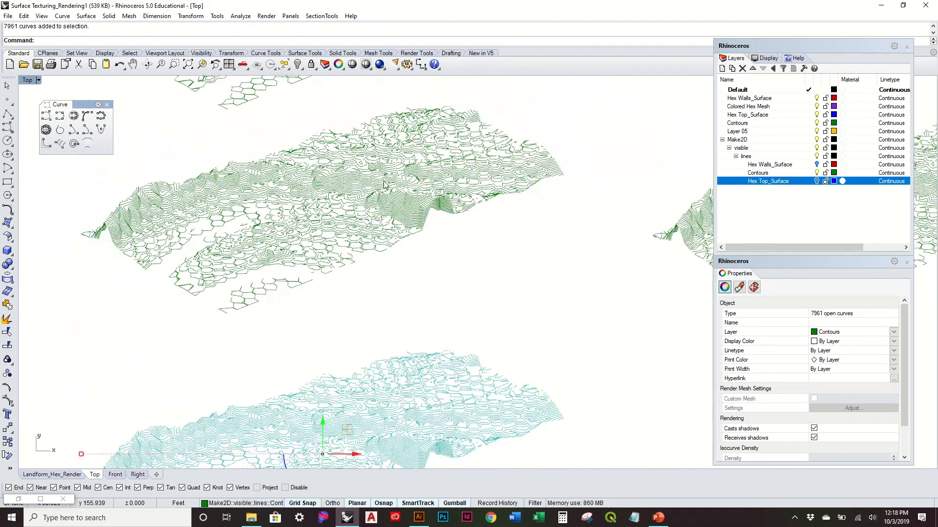
right_click_drag(384, 181, 342, 195)
scroll(342, 195, "up", 4)
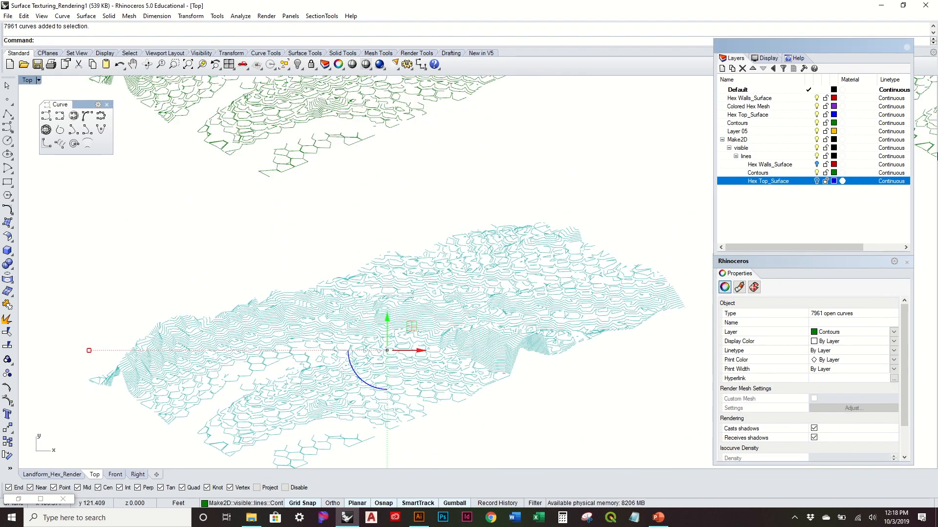
left_click(817, 165)
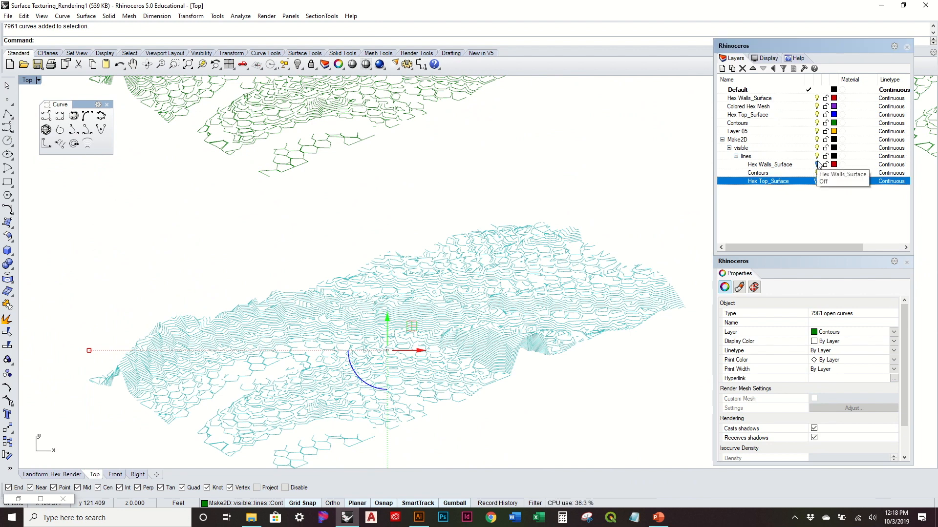
right_click_drag(554, 238, 505, 141)
scroll(422, 176, "down", 2)
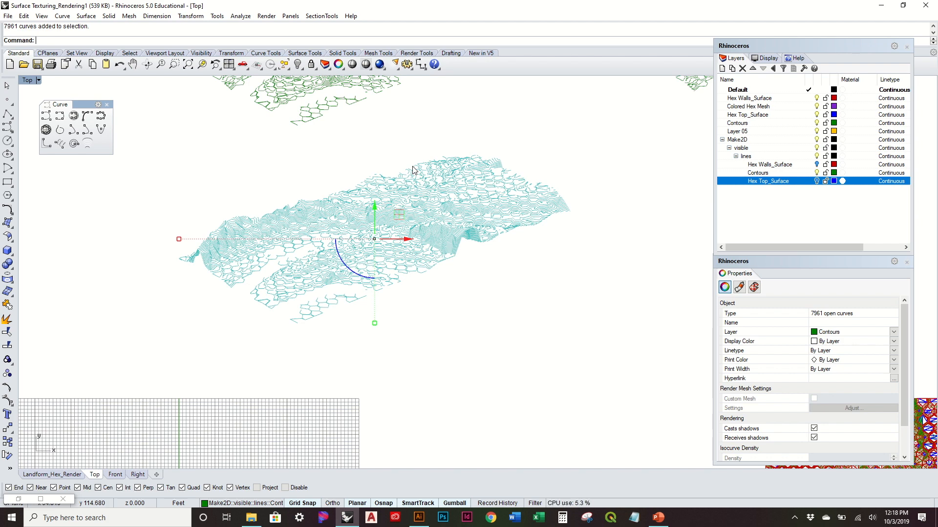
right_click_drag(412, 169, 410, 200)
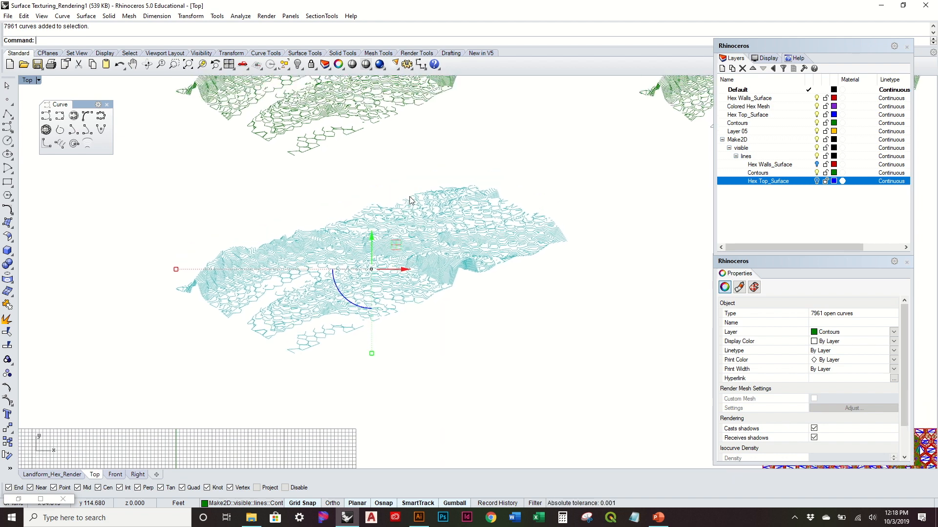
Start an export of the selected contour curves and browse to the Landform Visualizations folder
type("t")
key("Return")
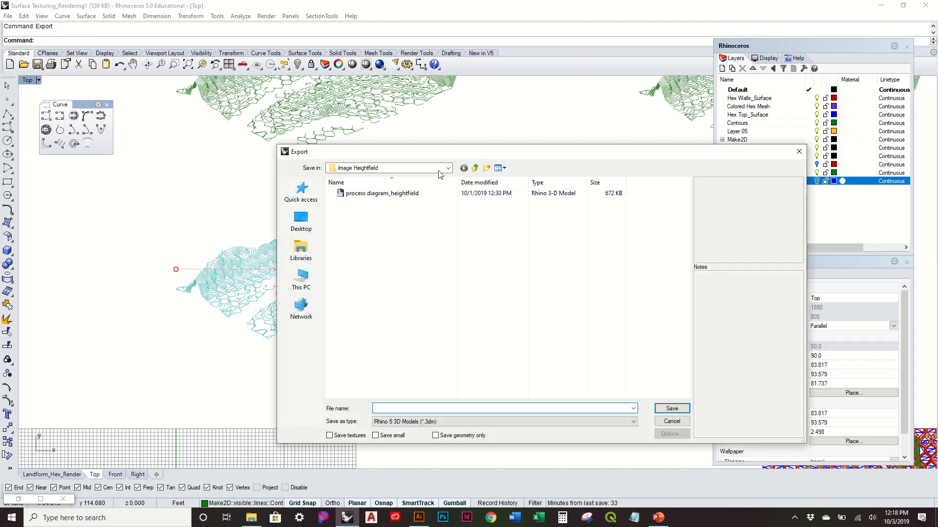
left_click(473, 169)
left_click(476, 169)
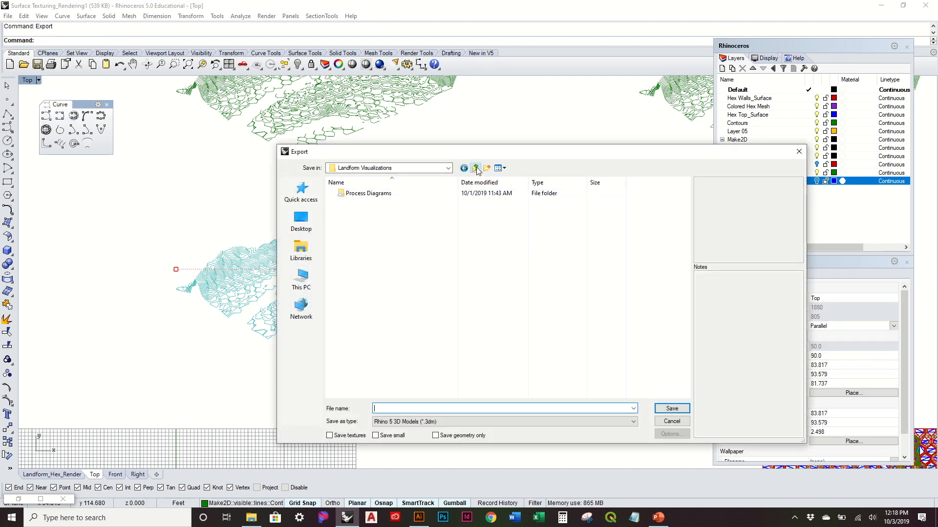
left_click(475, 168)
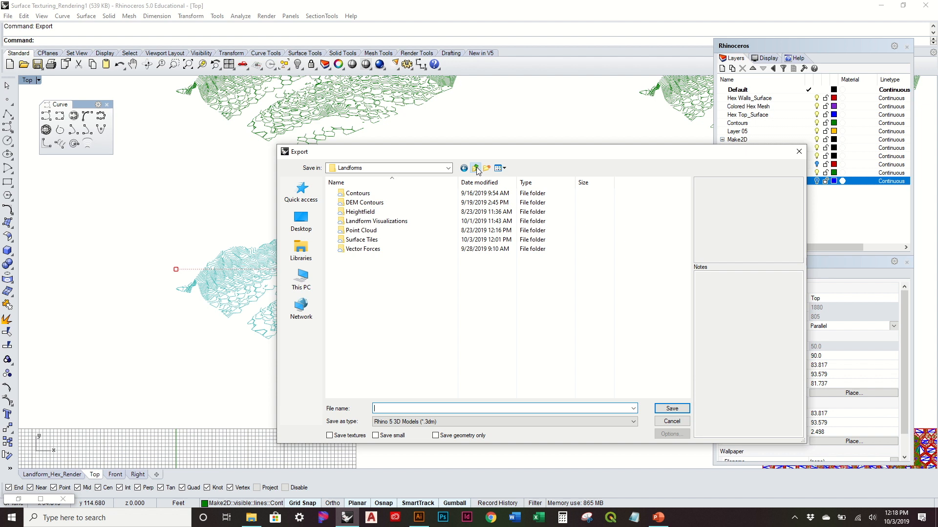
double_click(419, 222)
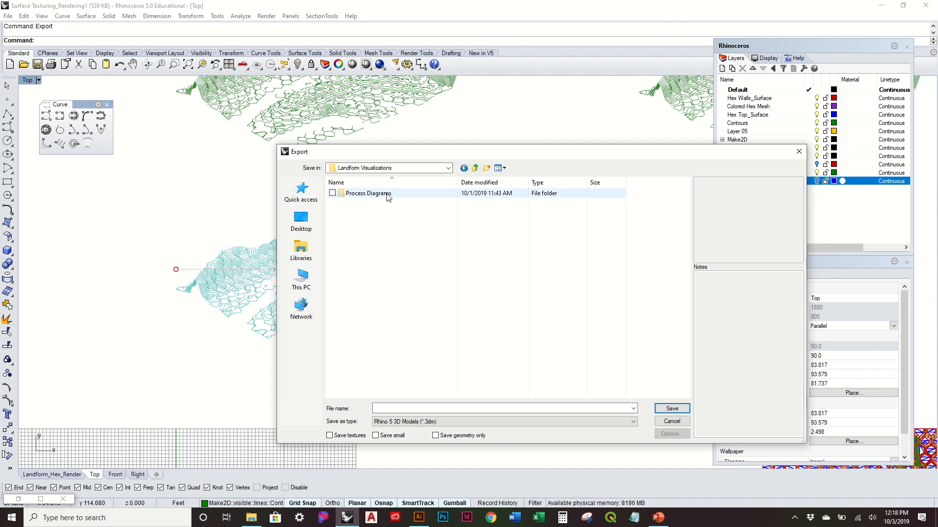
Create a folder named Landform Contours inside Landform Visualizations and open it as the export location
left_click(487, 168)
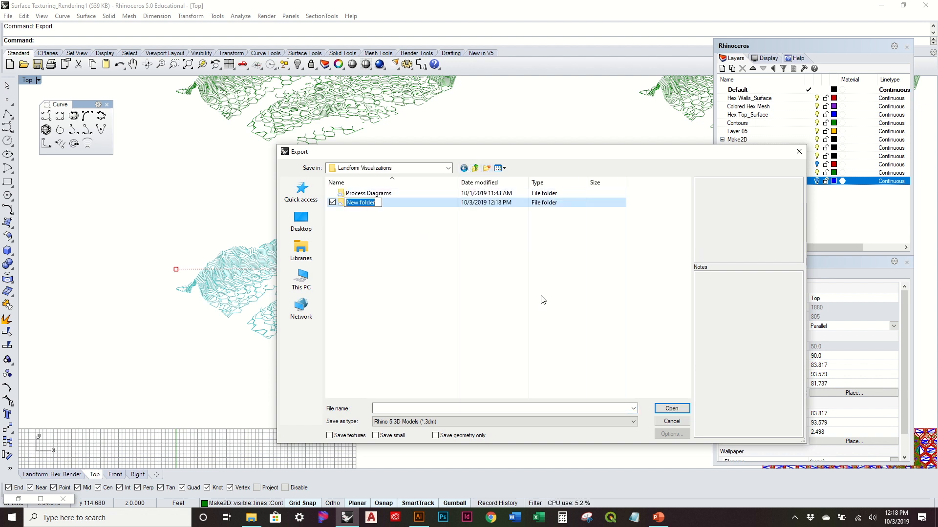
type("Land")
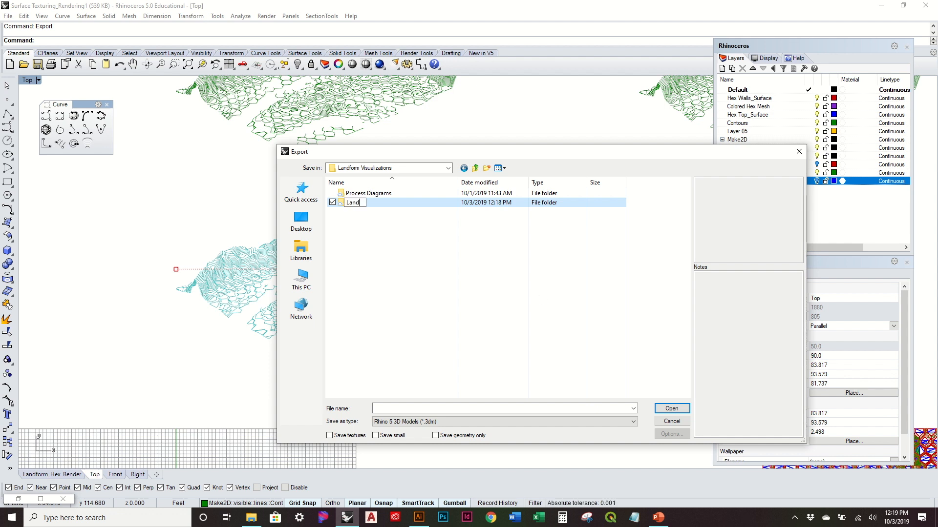
type("form Contour")
key("Return")
double_click(411, 206)
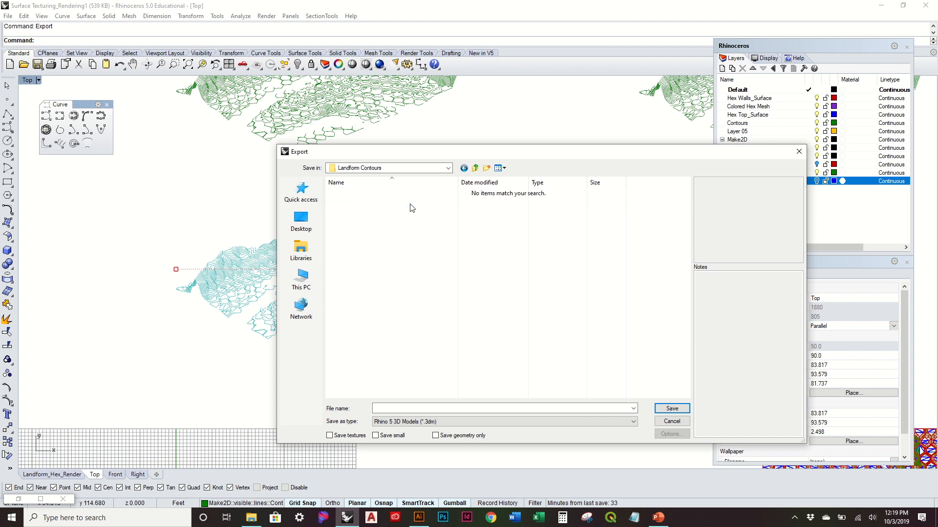
Export the curves as an Adobe Illustrator file named contours, using a snapshot of the current view and RGB color, and deselect them
left_click(536, 419)
left_click(476, 268)
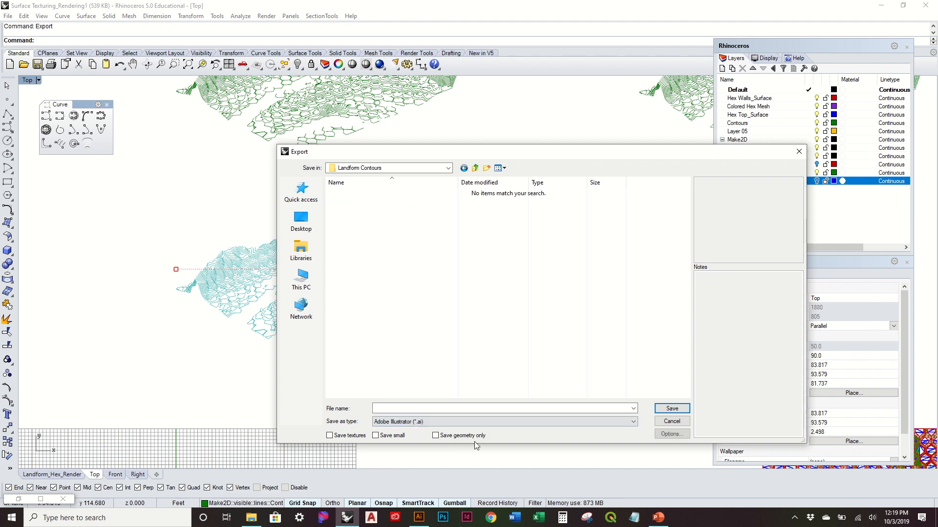
left_click(470, 409)
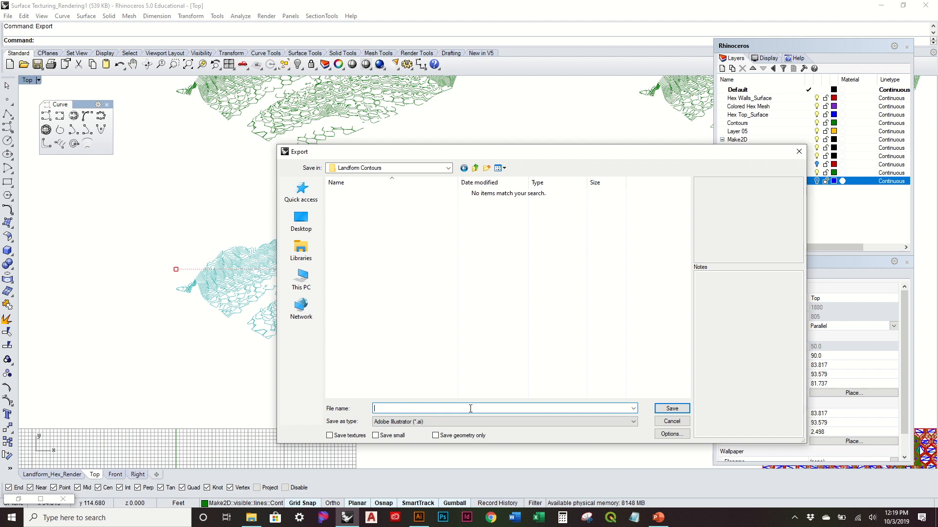
type("contours")
key("Return")
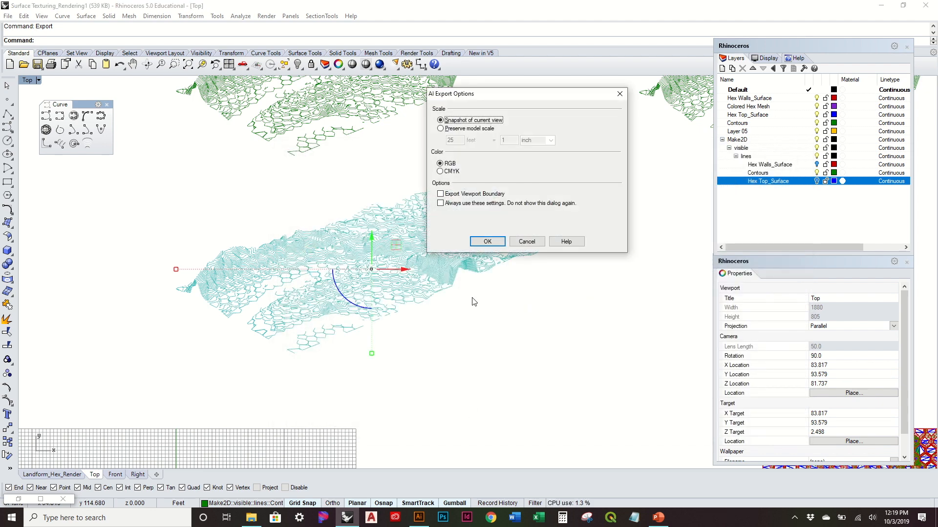
left_click(485, 243)
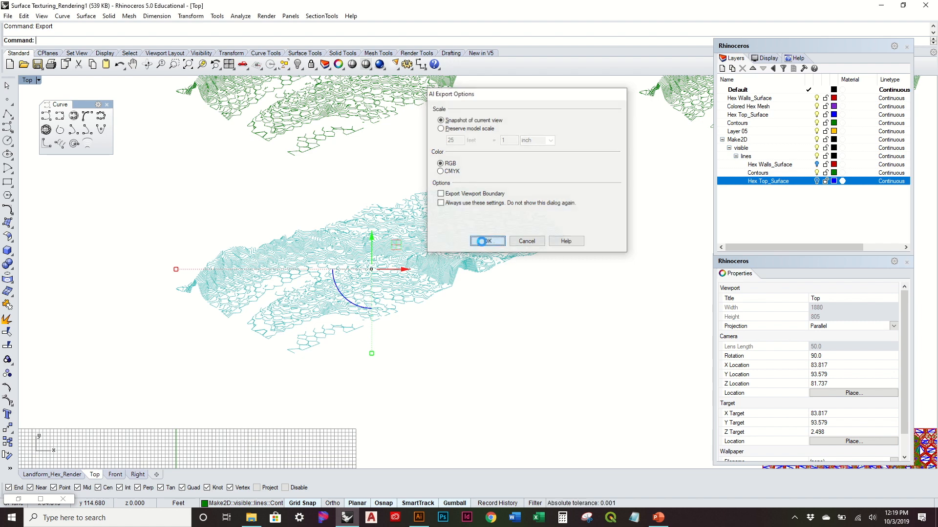
key("Escape")
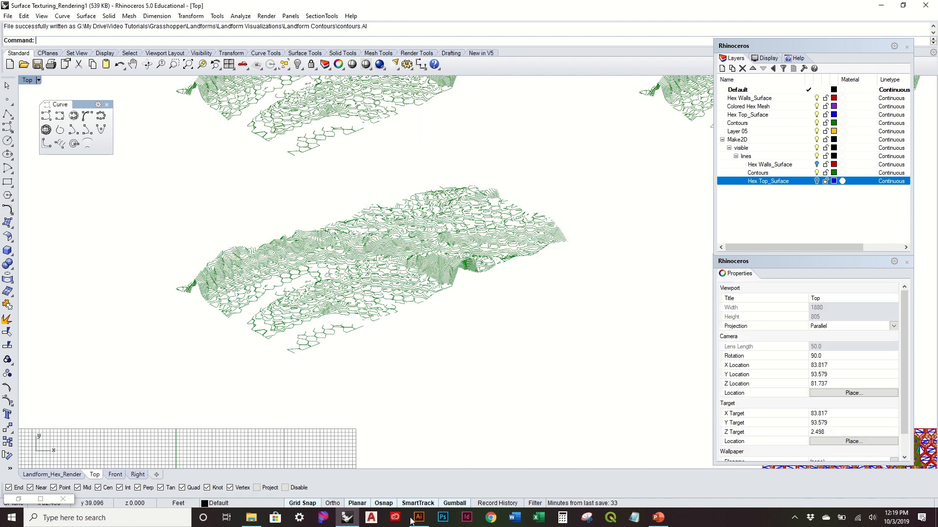
Switch to Illustrator and browse to the Surface Tiles folder inside Landforms to choose a file to open
left_click(419, 517)
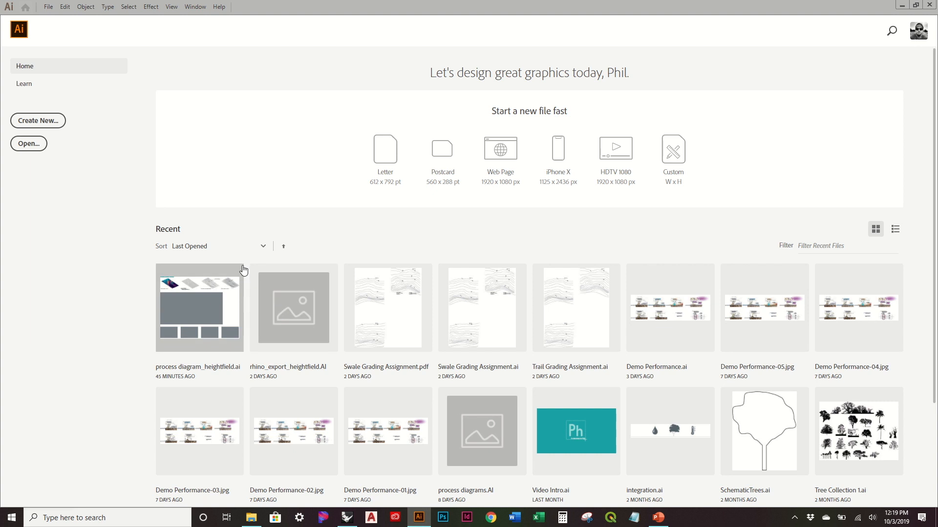
left_click(30, 143)
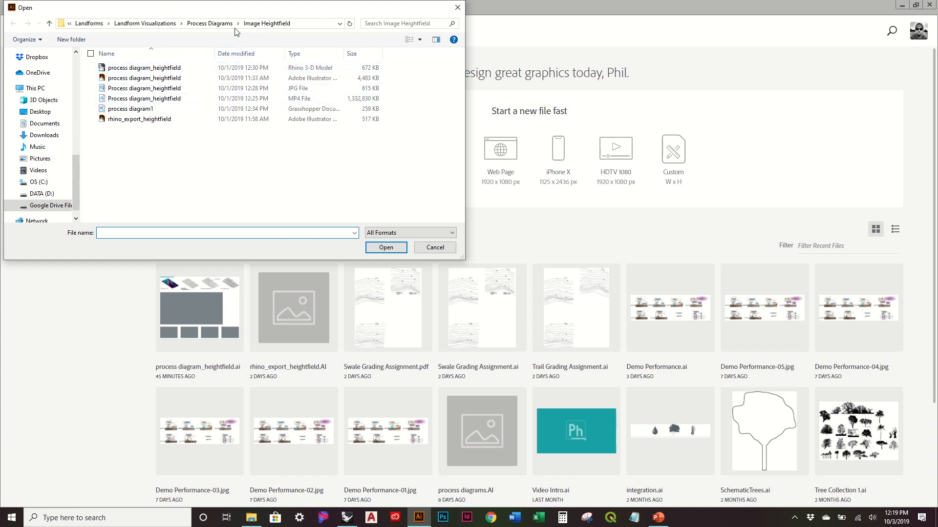
left_click(209, 23)
left_click(194, 24)
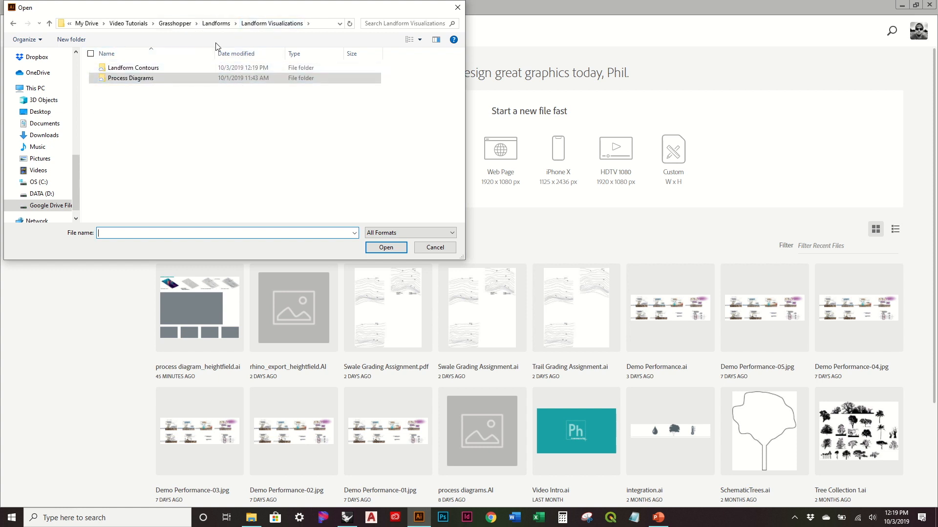
left_click(216, 23)
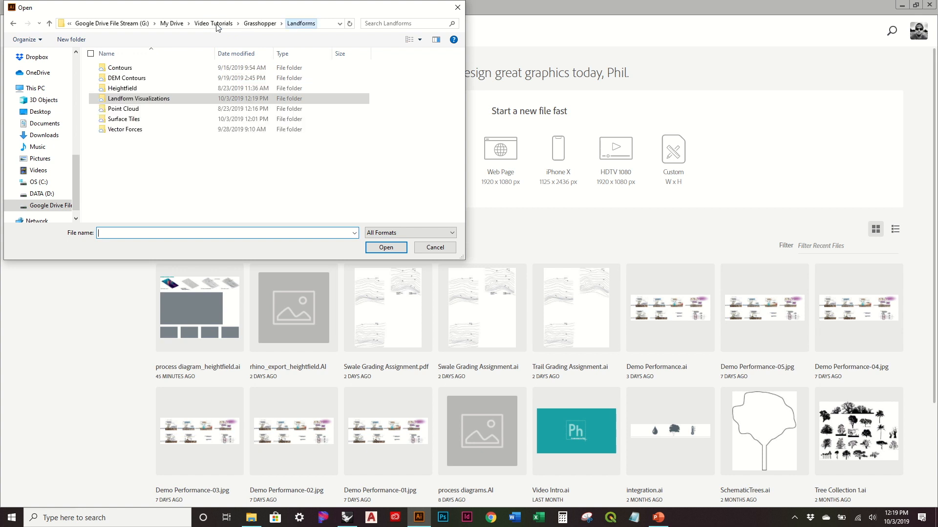
double_click(141, 120)
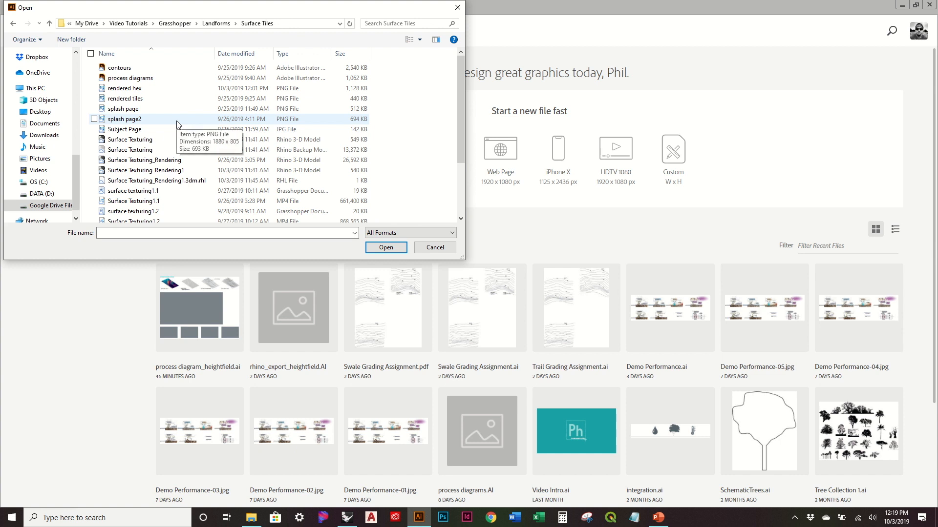
Open the rendered hex PNG from the Surface Tiles folder as a document
scroll(176, 125, "down", 3)
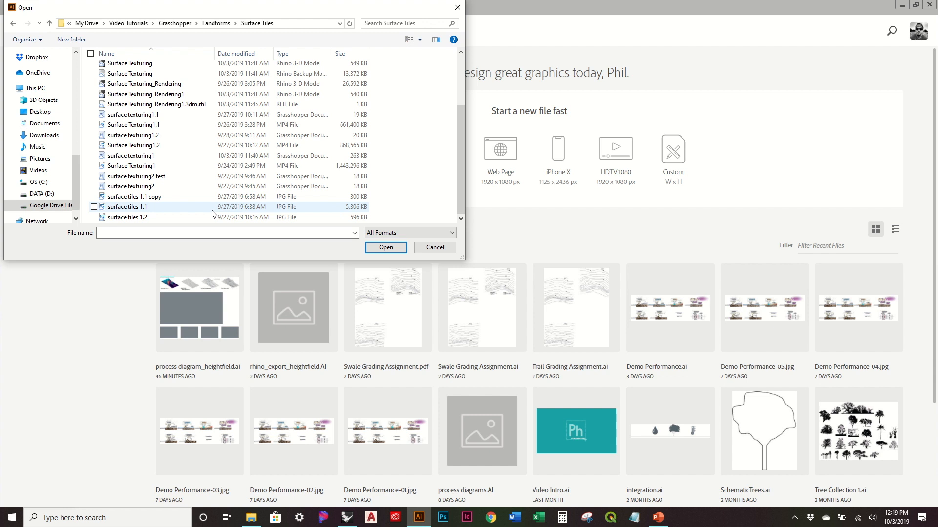
scroll(203, 184, "up", 1)
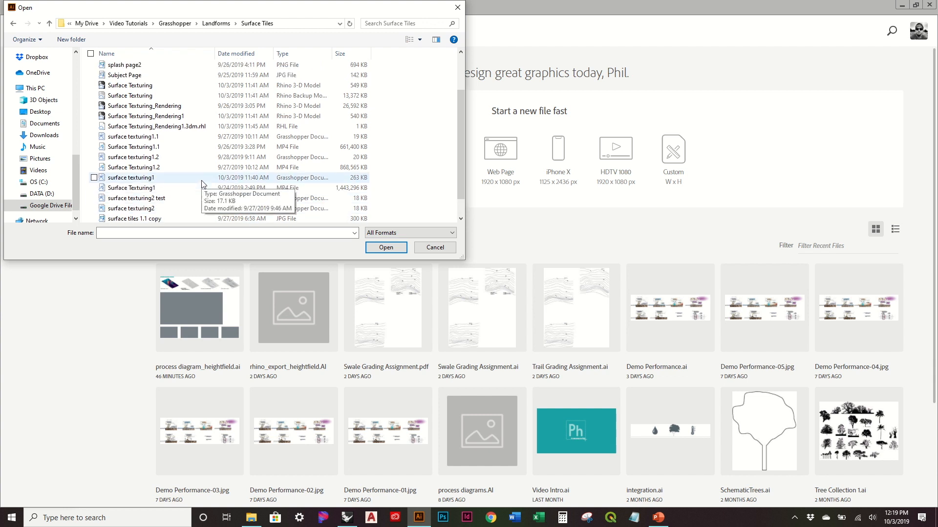
left_click(203, 179)
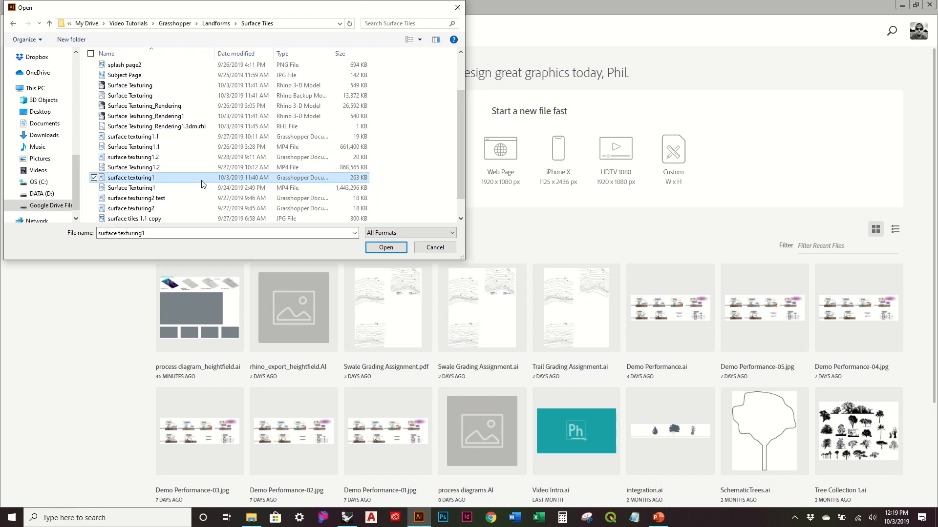
scroll(173, 165, "up", 2)
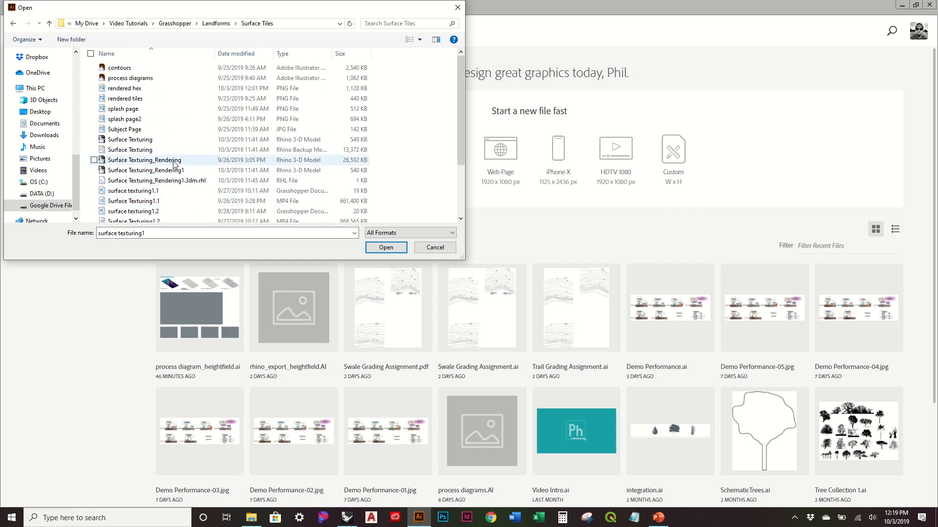
left_click(172, 96)
left_click(170, 87)
left_click(379, 248)
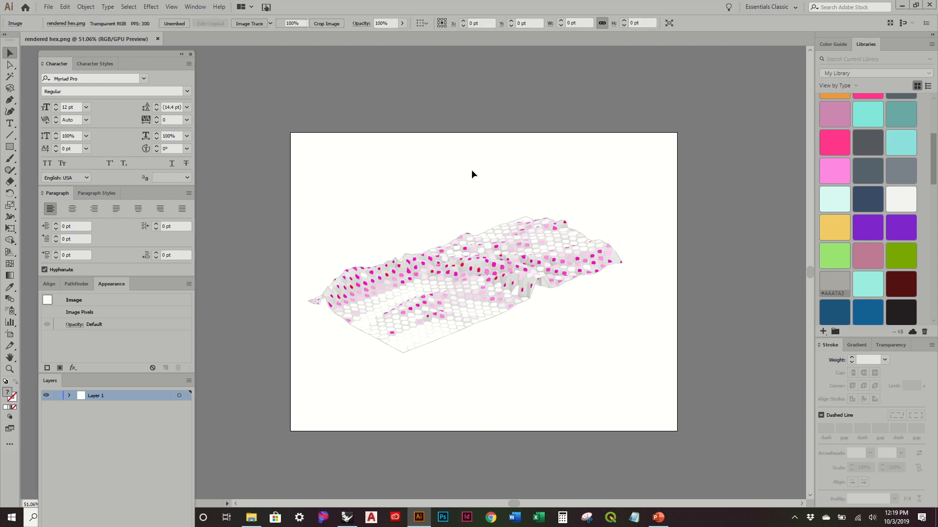
scroll(500, 266, "up", 5, "alt")
scroll(500, 265, "down", 3, "alt")
scroll(501, 266, "down", 1, "alt")
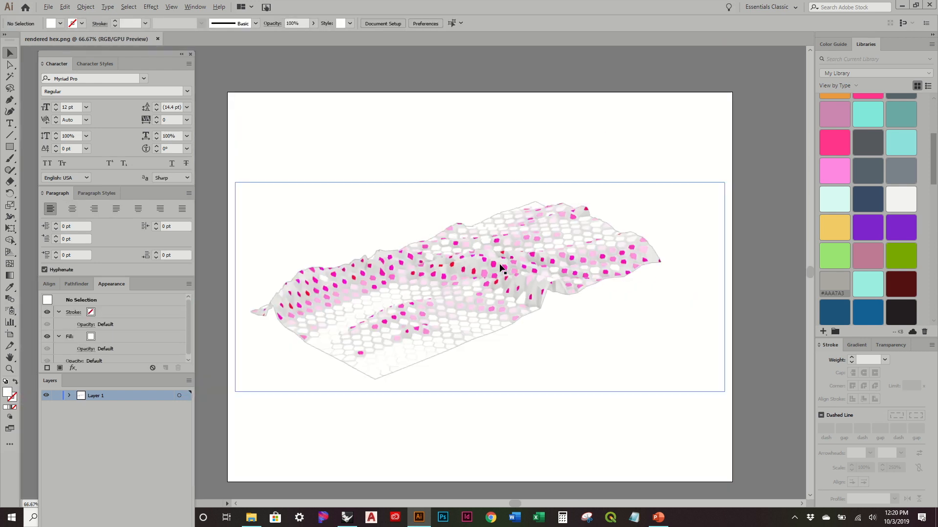
Open the exported contours Illustrator file from the Landform Contours folder inside Landform Visualizations
left_click(48, 7)
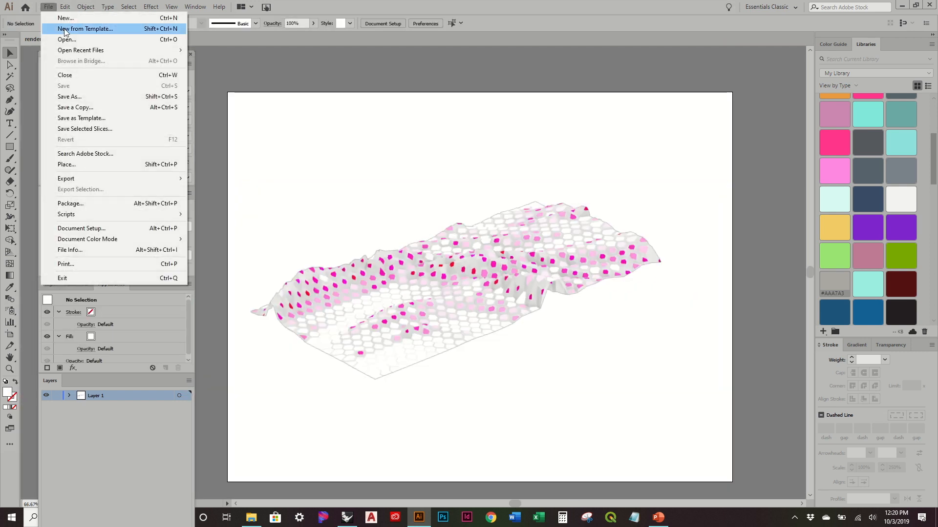
left_click(63, 37)
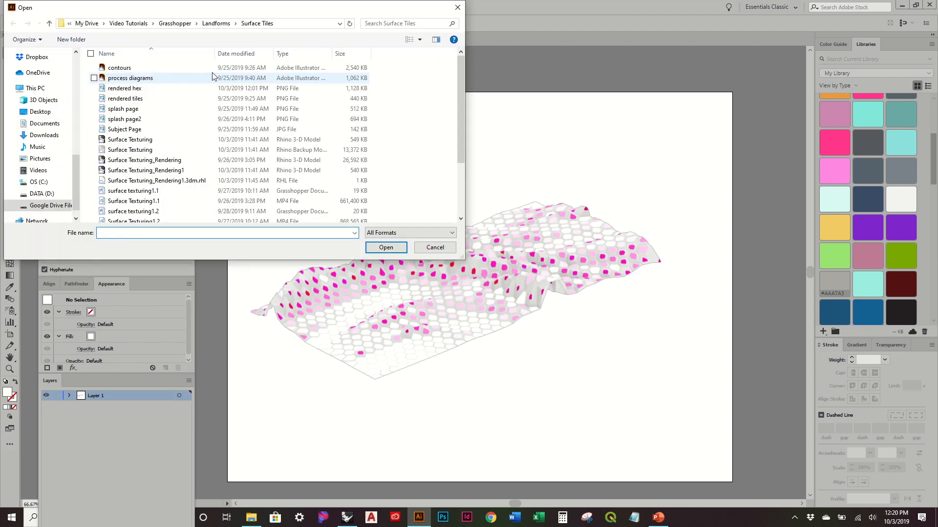
left_click(162, 71)
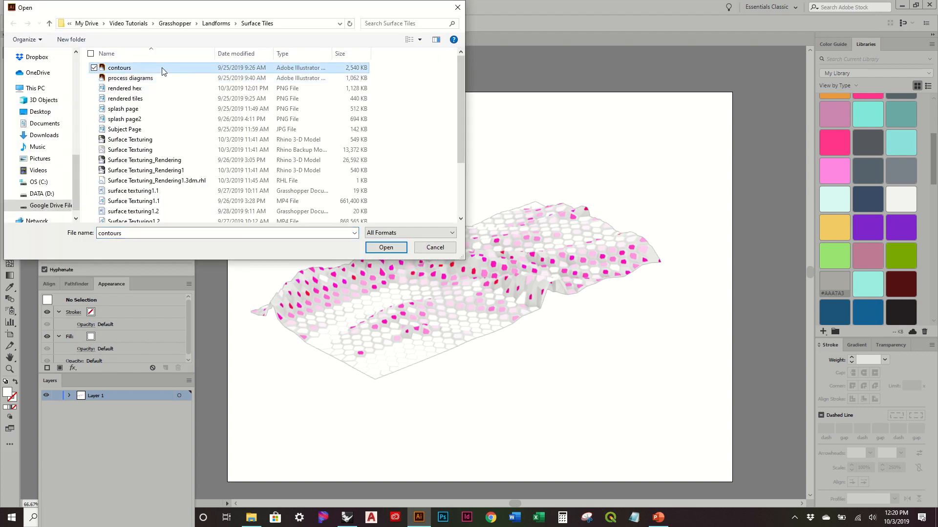
left_click(215, 23)
left_click(151, 101)
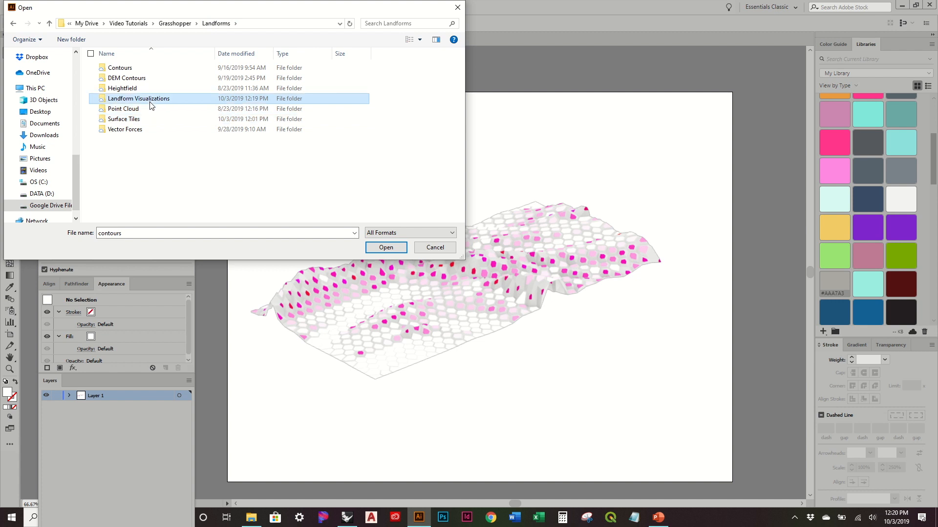
double_click(150, 100)
double_click(145, 70)
left_click(142, 70)
left_click(385, 249)
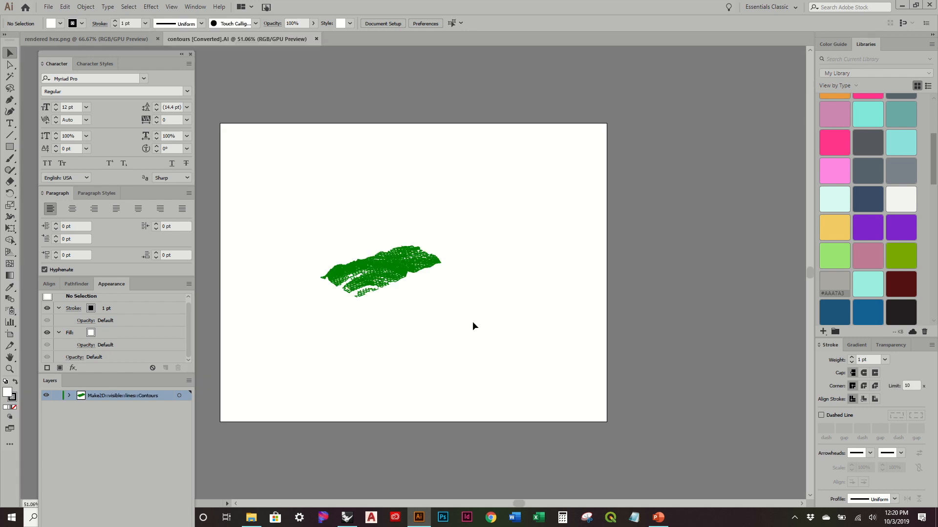
Copy all the contour curves into the rendered hex document and roughly fit them over the render, about 9.04 in wide
left_click_drag(498, 337, 273, 204)
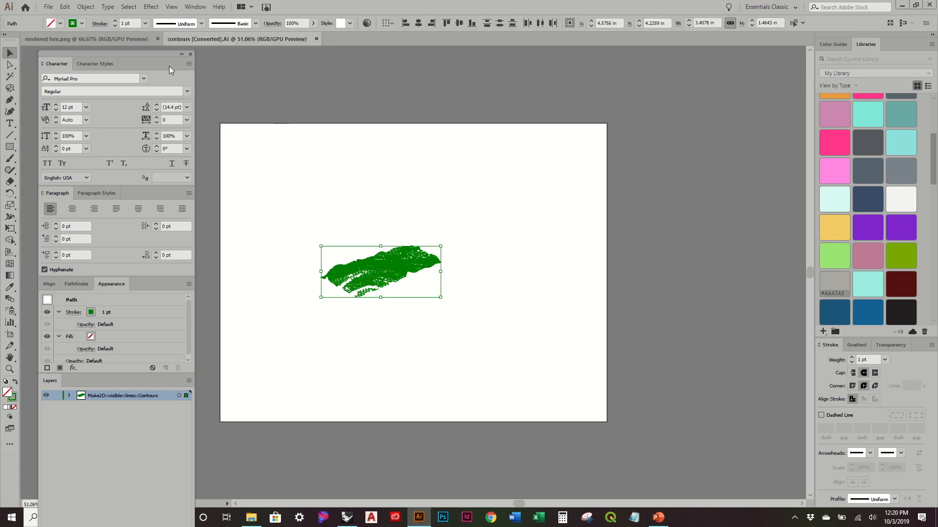
left_click(107, 39)
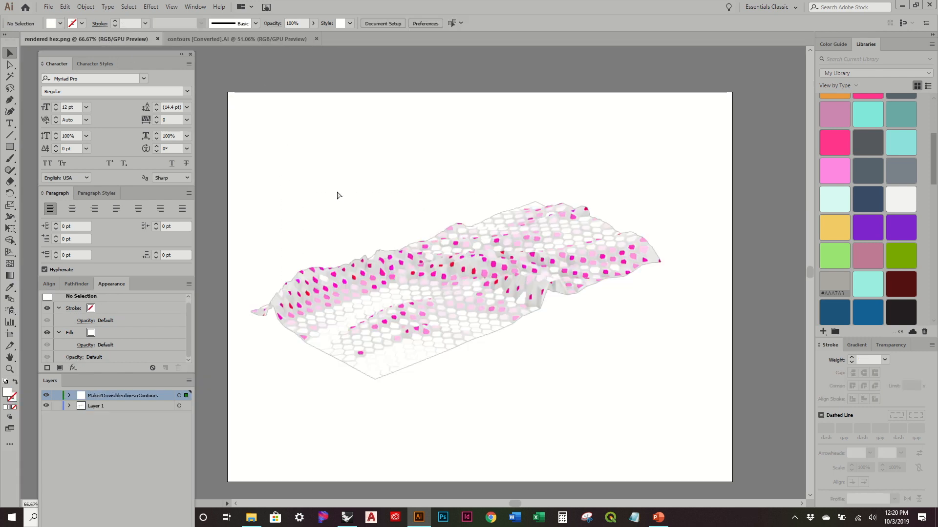
key("ctrl+v")
left_click_drag(336, 240, 250, 173)
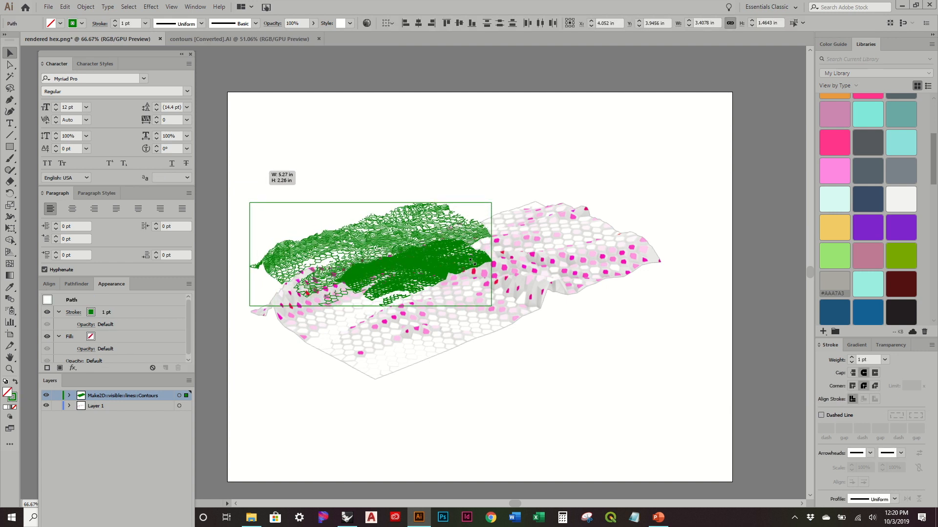
mouse_move(494, 311)
left_mouse_down()
mouse_move(571, 337)
mouse_move(665, 396)
left_mouse_up()
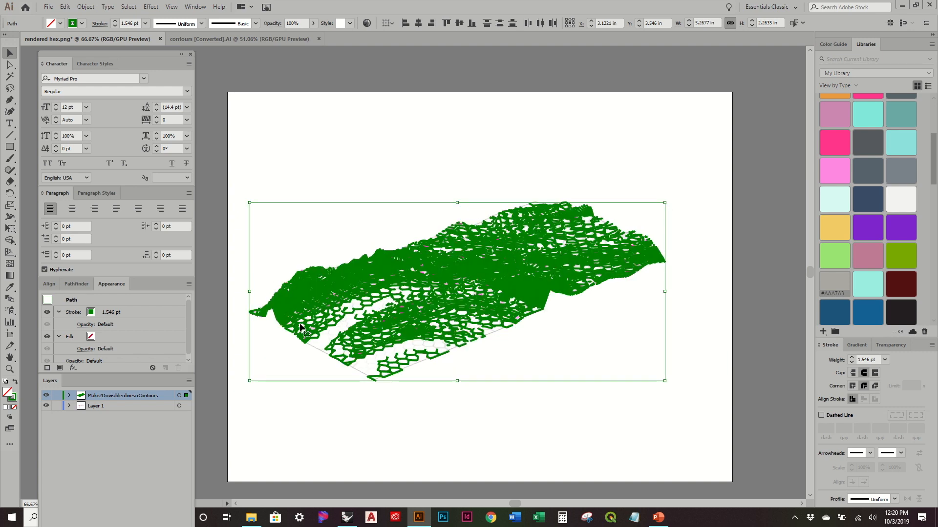
Set the stroke weight of the pasted contour curves to 0.25 pt
scroll(250, 310, "up", 9, "alt")
scroll(253, 307, "down", 3, "alt")
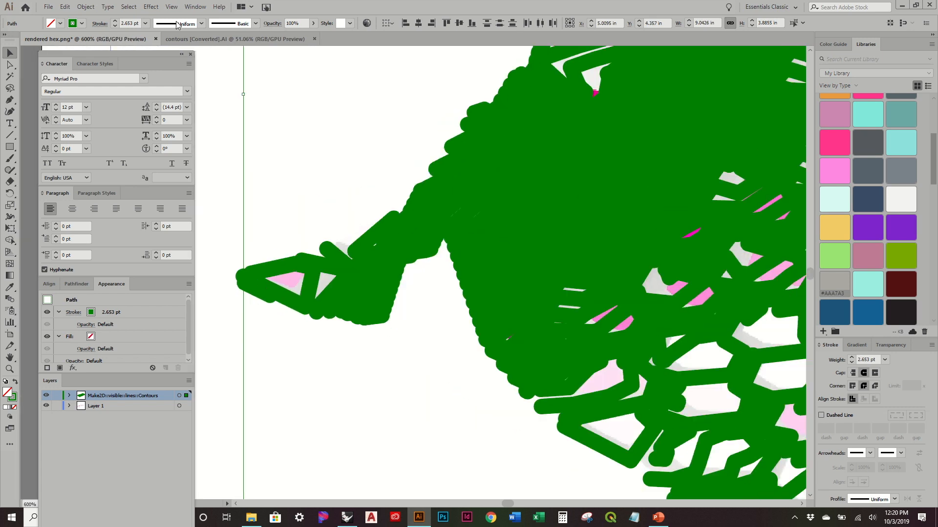
left_click(146, 23)
left_click(156, 34)
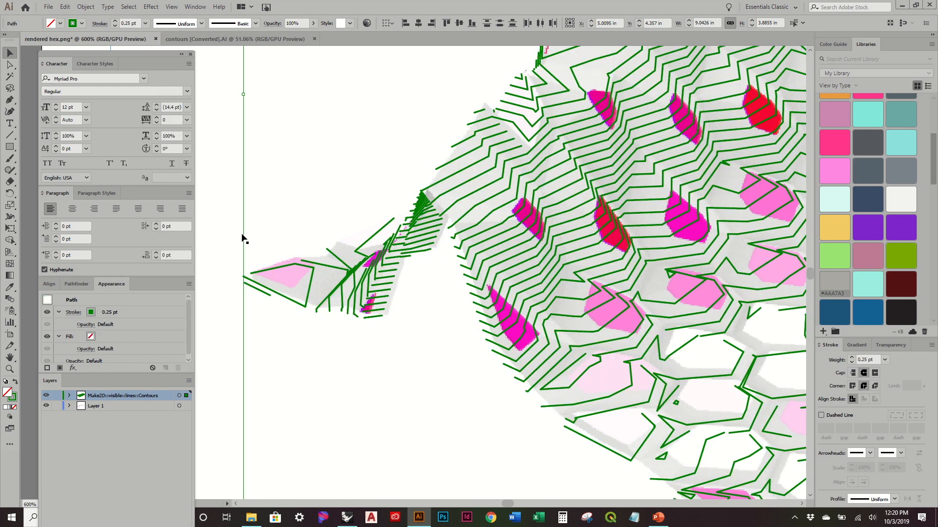
Move the contour curves so their far-left tip lines up with the left tip of the rendered landform
scroll(240, 282, "up", 4, "alt")
left_click_drag(268, 268, 336, 252)
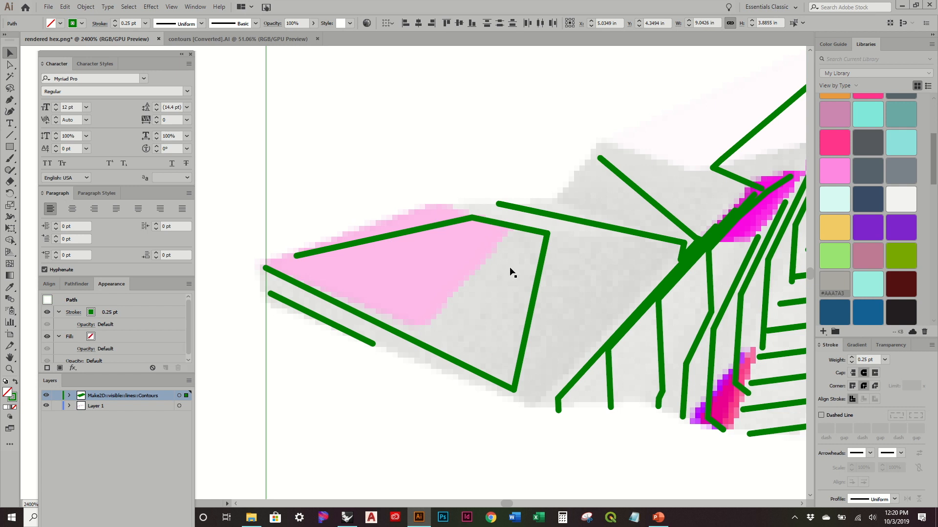
scroll(509, 272, "down", 1)
scroll(413, 230, "up", 1)
scroll(258, 197, "down", 2, "alt")
Scale the contour curves from the left tip to about 98.7% so their right end matches the render, and deselect everything
key("s")
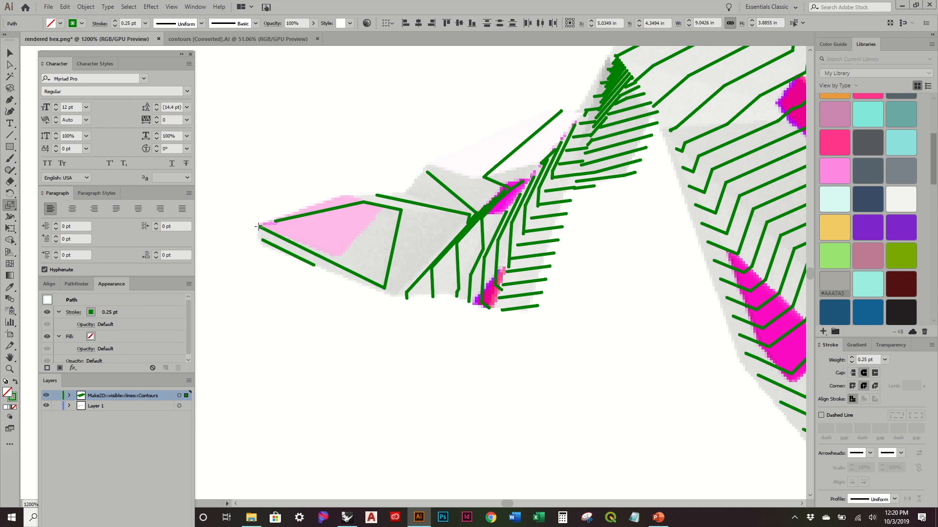
scroll(229, 209, "down", 9, "alt")
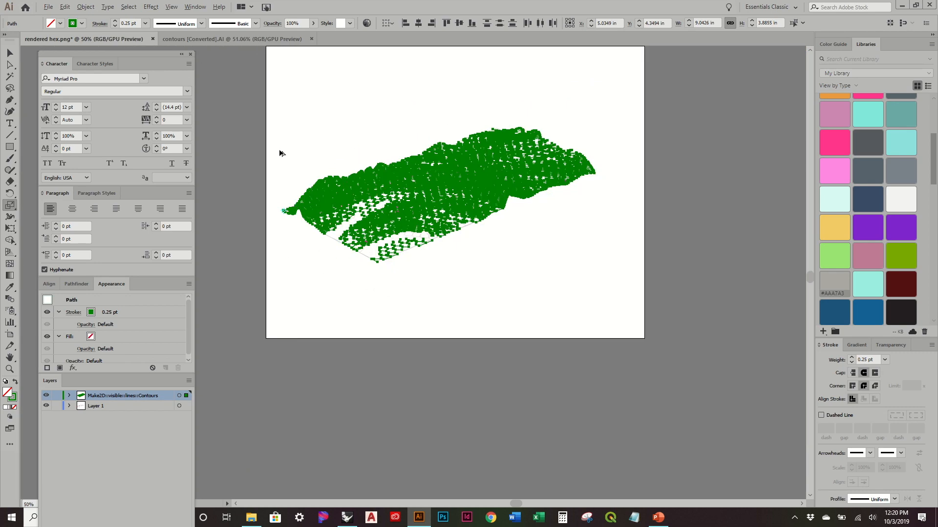
scroll(632, 200, "up", 10, "alt")
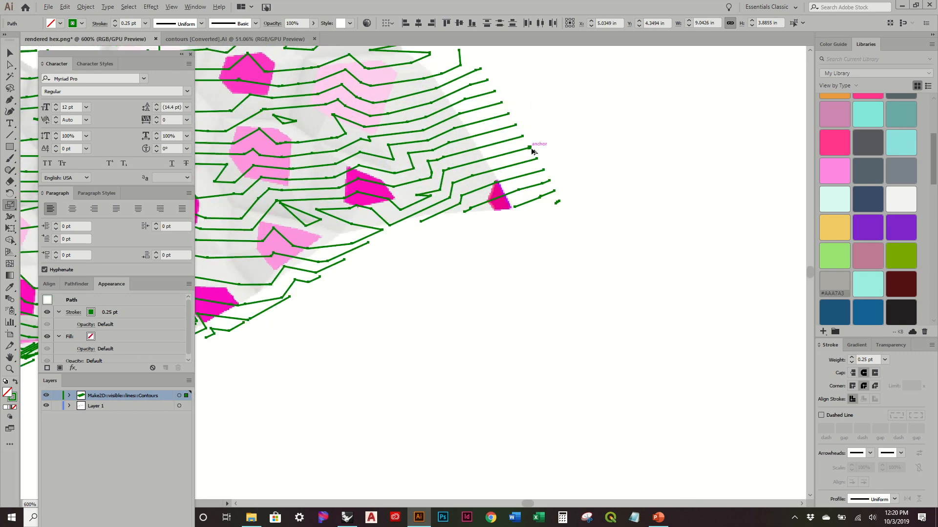
left_click_drag(620, 296, 496, 310)
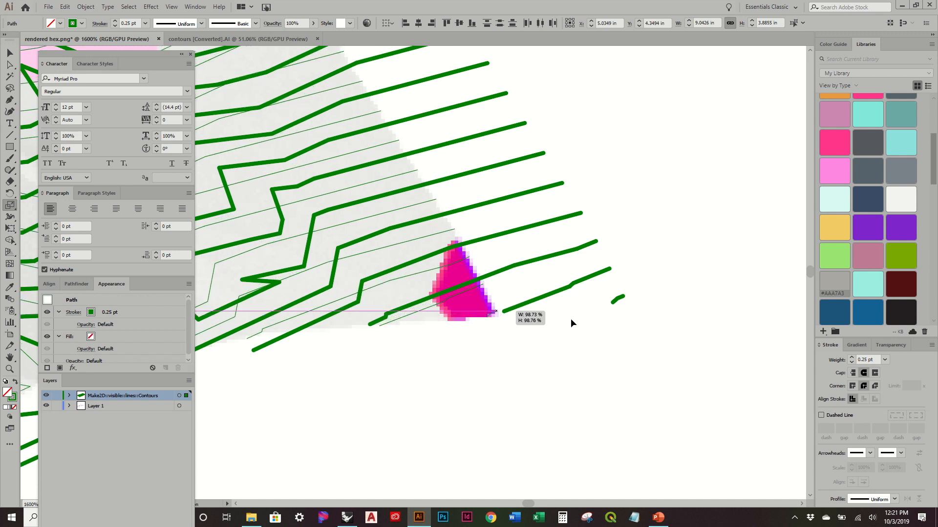
key("v")
left_click(625, 318)
scroll(625, 318, "down", 4, "alt")
scroll(628, 322, "down", 6, "alt")
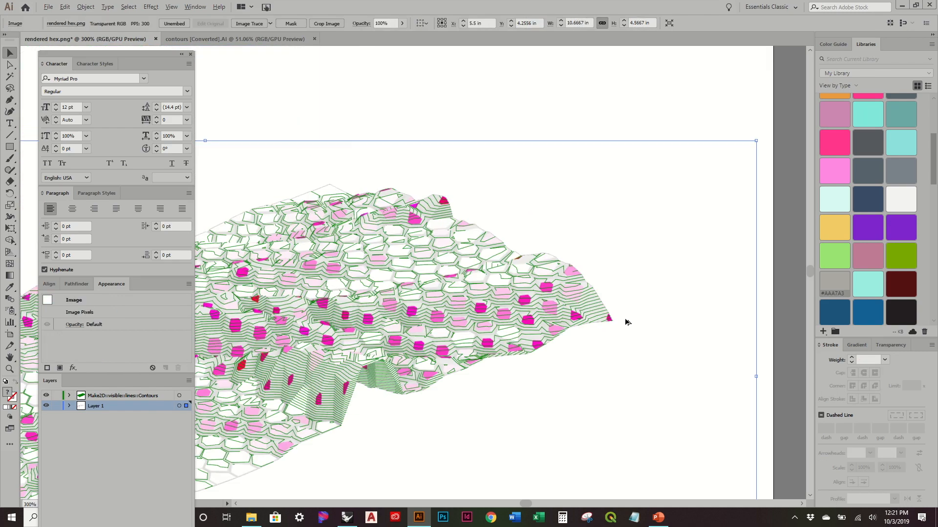
key("ctrl+shift+a")
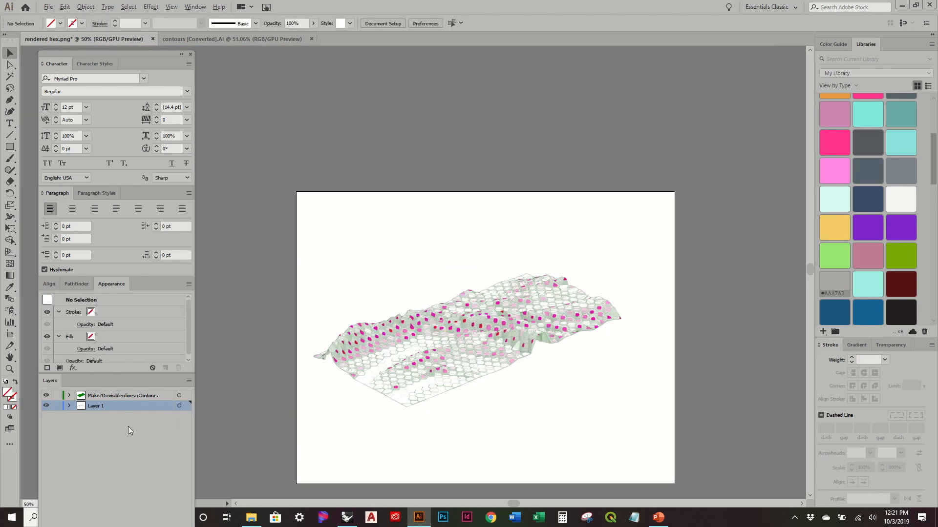
Recolor the strokes of all curves on the Make2D contours layer with the grey library color #788189 and deselect them
scroll(429, 361, "up", 3, "alt")
scroll(426, 364, "down", 1, "alt")
scroll(426, 363, "down", 1, "alt")
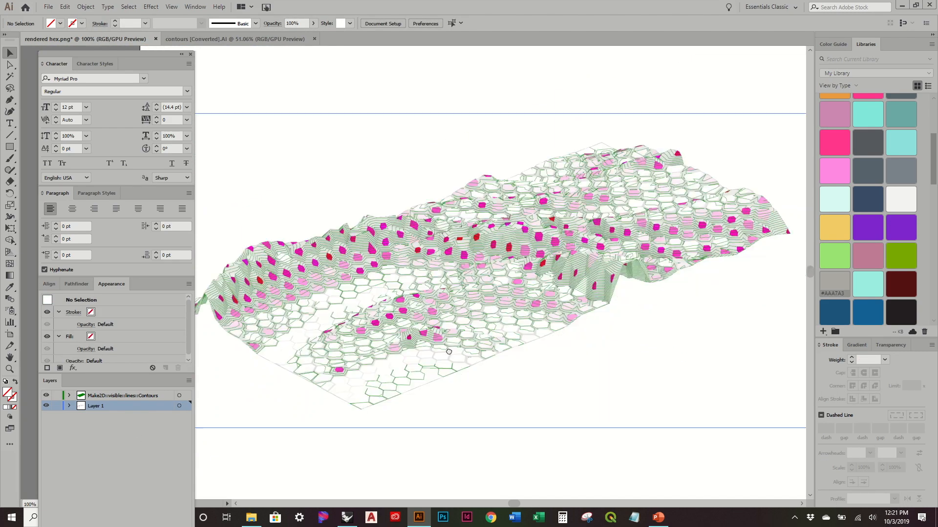
scroll(415, 332, "up", 1, "alt")
left_click(157, 396)
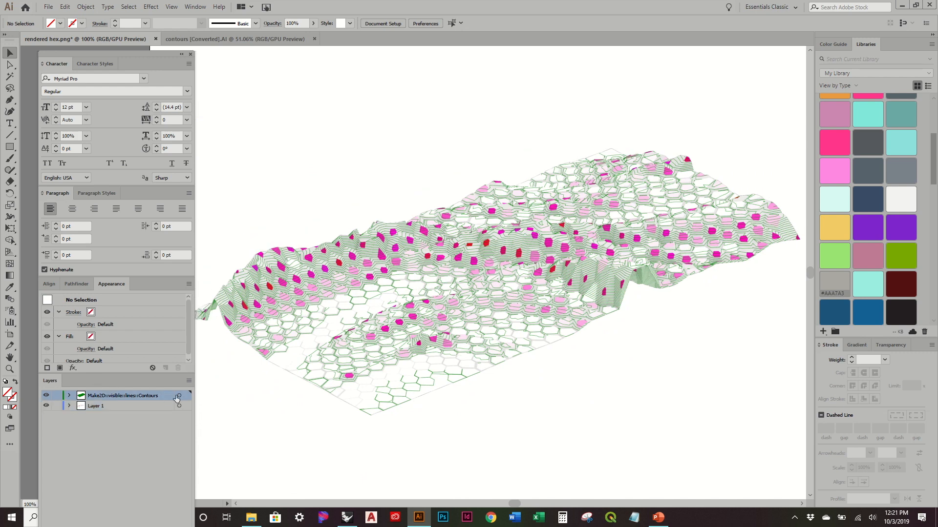
left_click(178, 396)
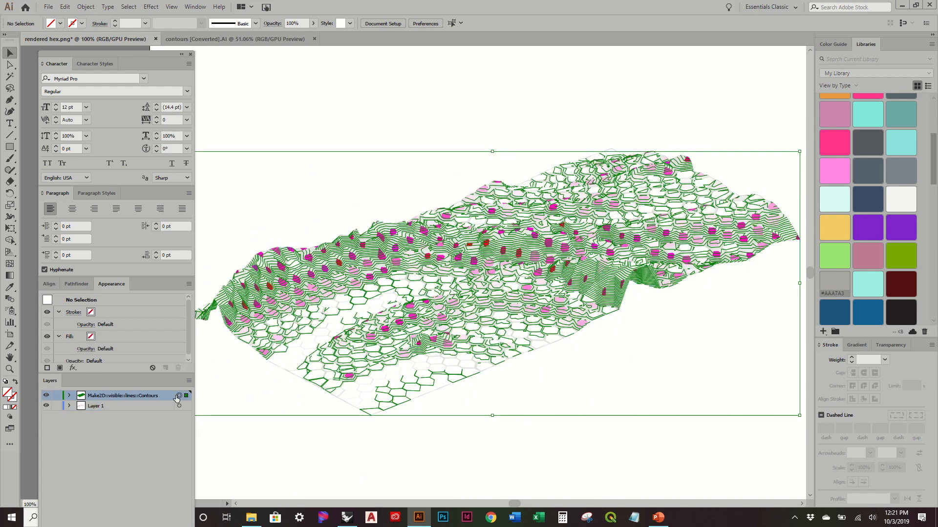
left_click(906, 173)
left_click(462, 95)
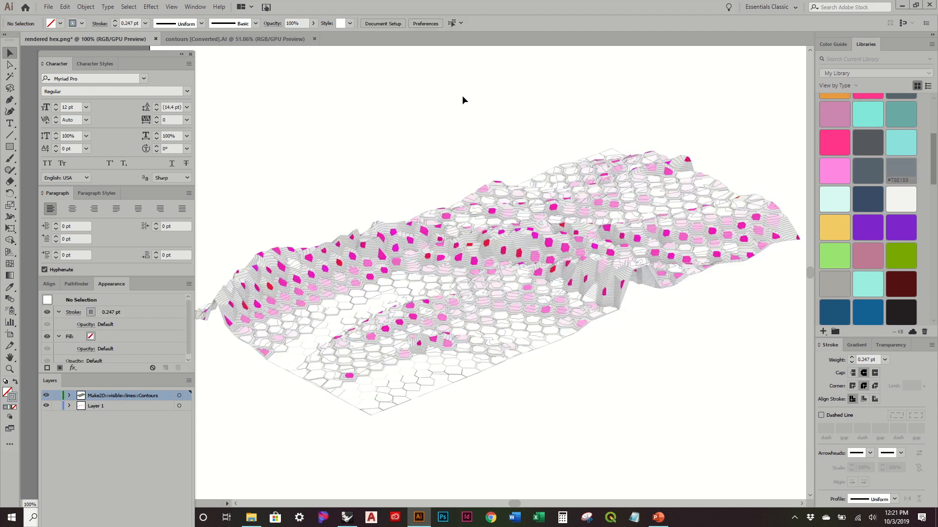
Examine how the grey contour lines overlay the rendered hex landform, up close and as a whole
scroll(361, 268, "up", 2, "alt")
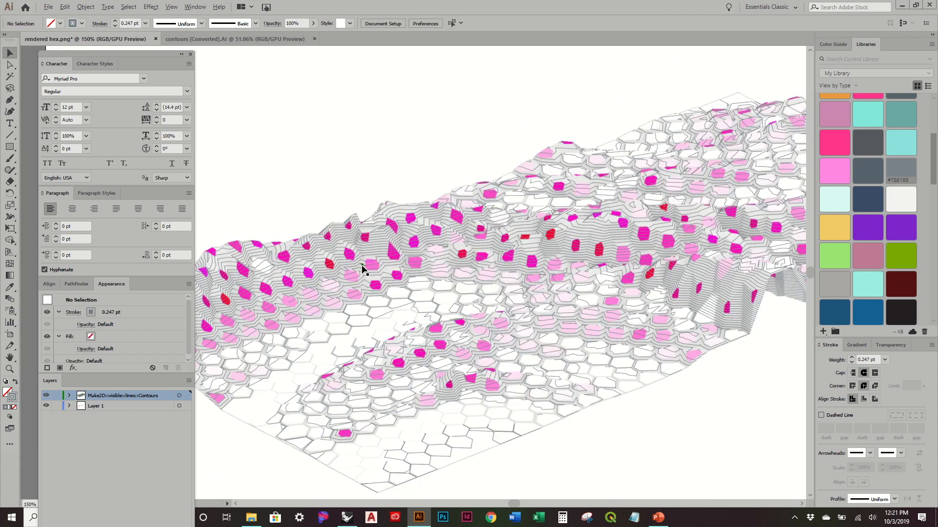
scroll(361, 269, "down", 1, "alt")
scroll(542, 230, "down", 1, "alt")
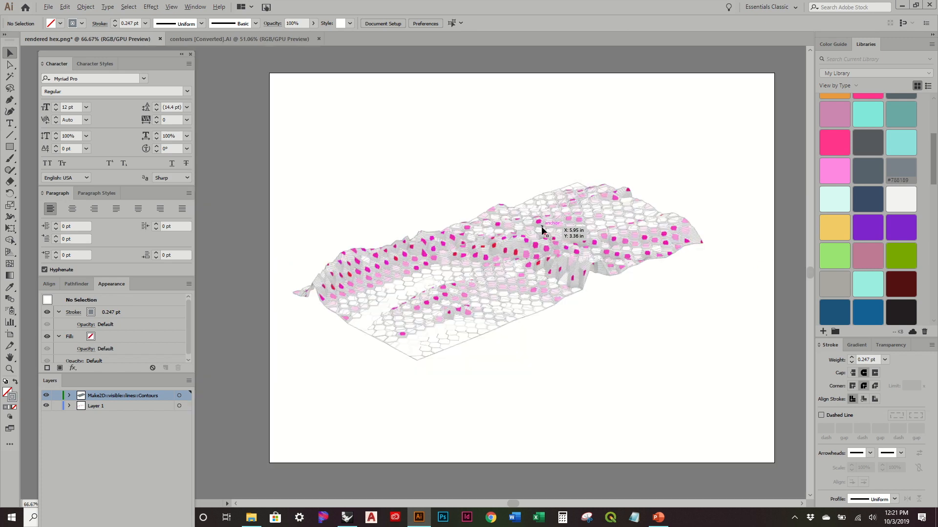
scroll(434, 250, "up", 4, "alt")
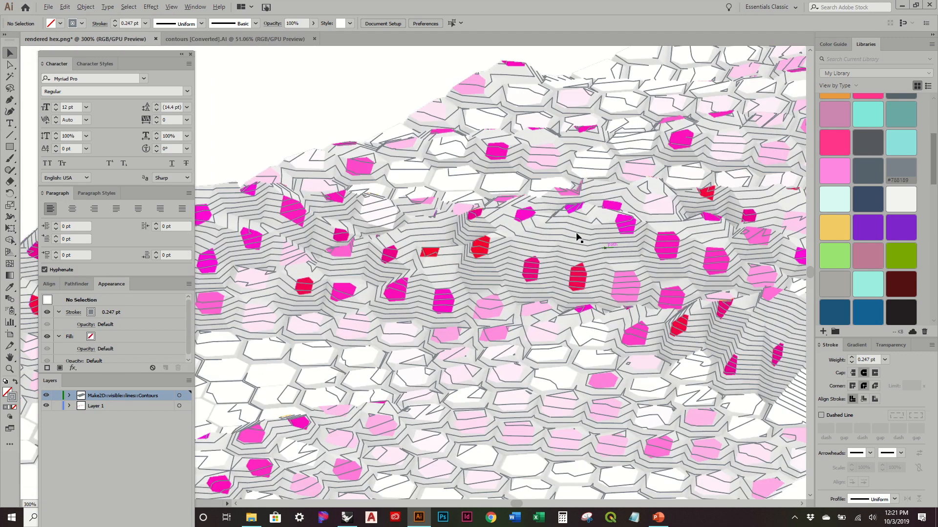
scroll(577, 237, "down", 2, "alt")
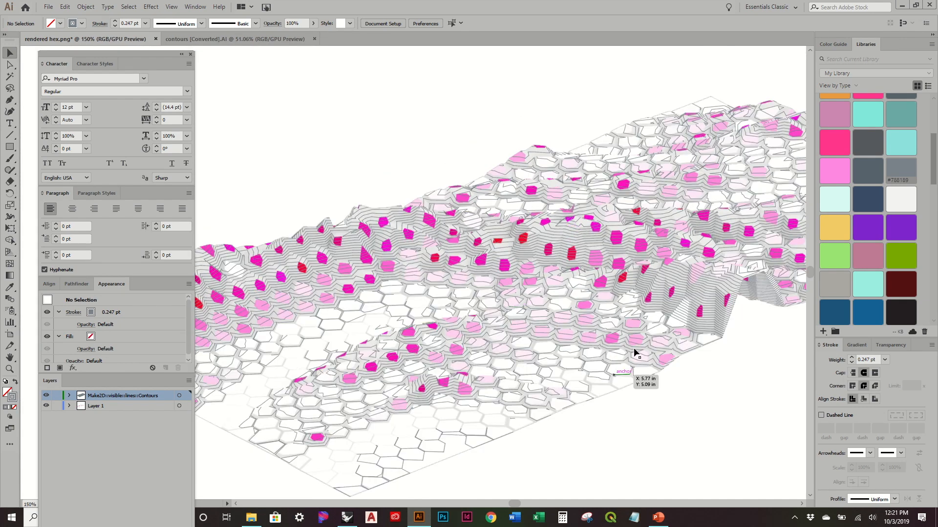
scroll(518, 261, "down", 1, "alt")
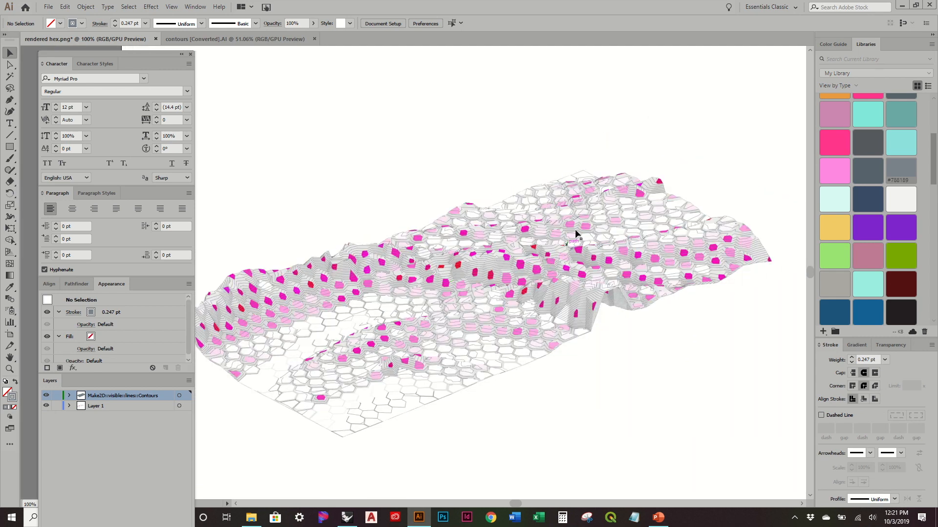